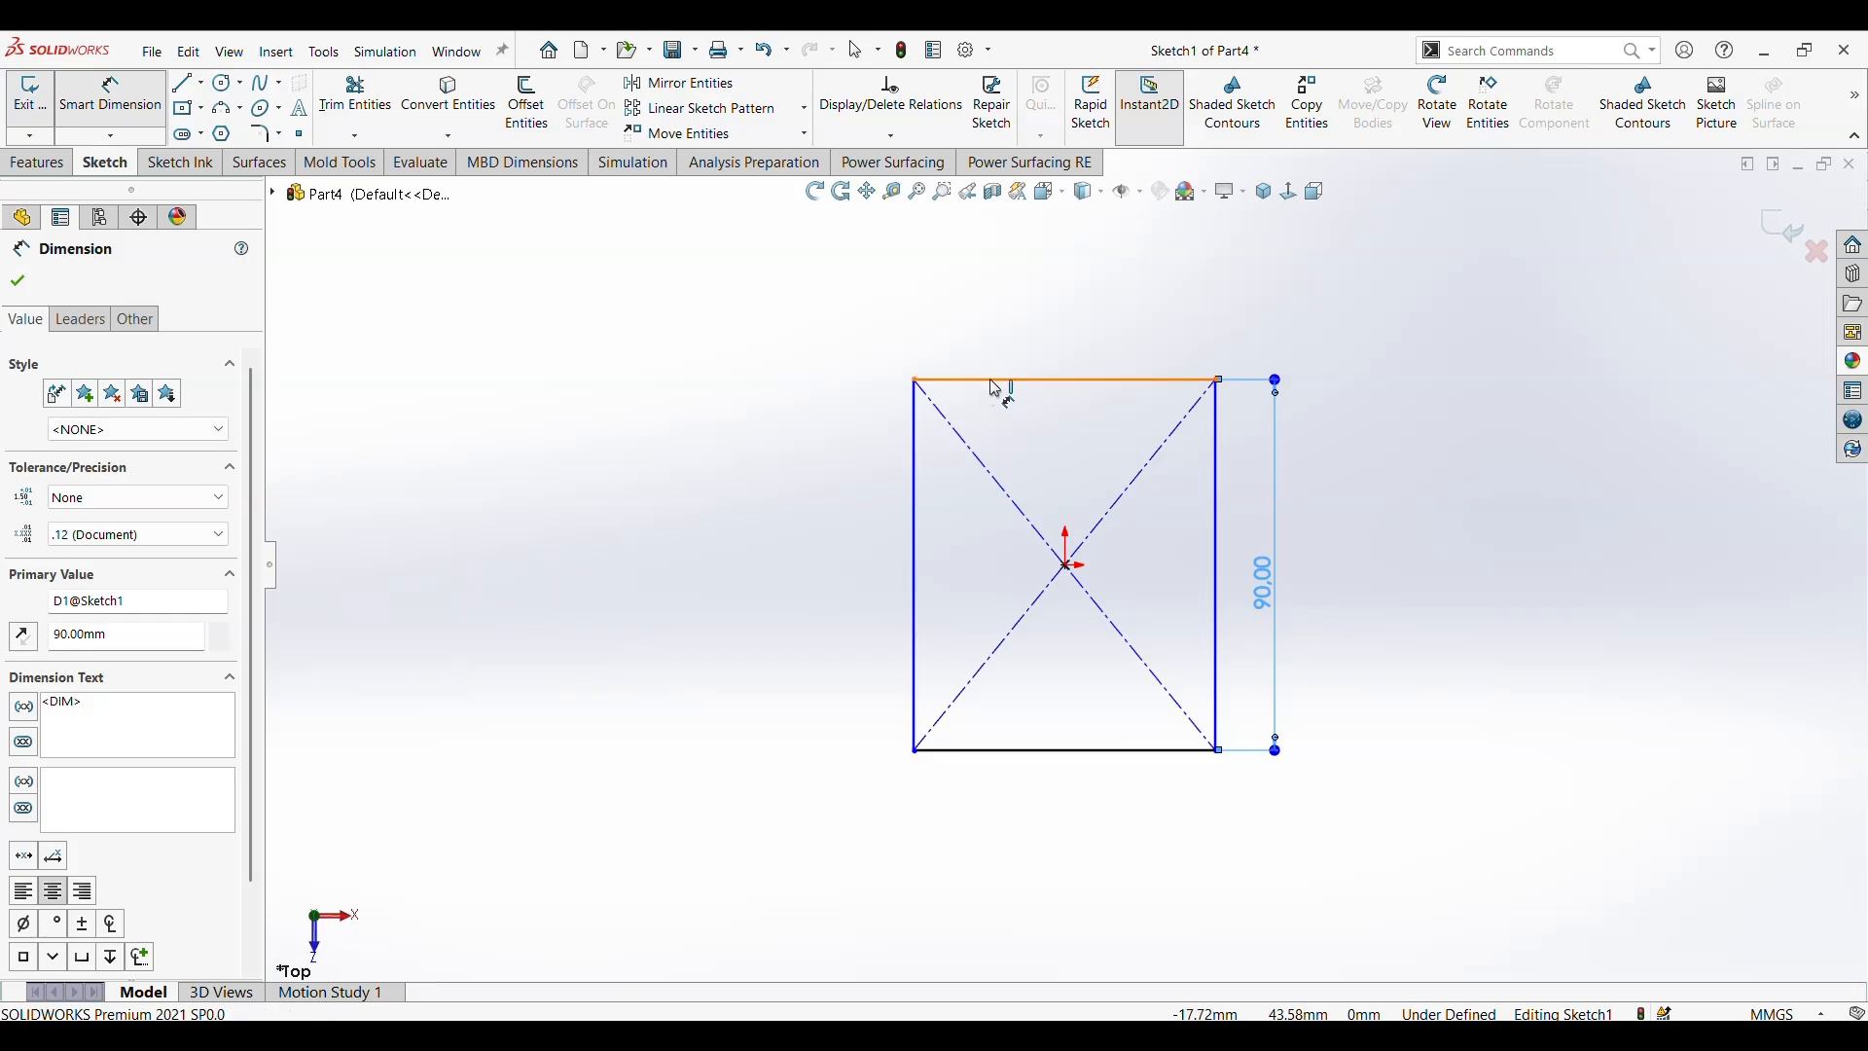
Dimension the upper horizontal edge of the centre rectangle at 70 mm
click(991, 343)
text(70)
key(Return)
Extrude the rectangle sketch 2 mm as a blind boss to form a flat plate
click(37, 162)
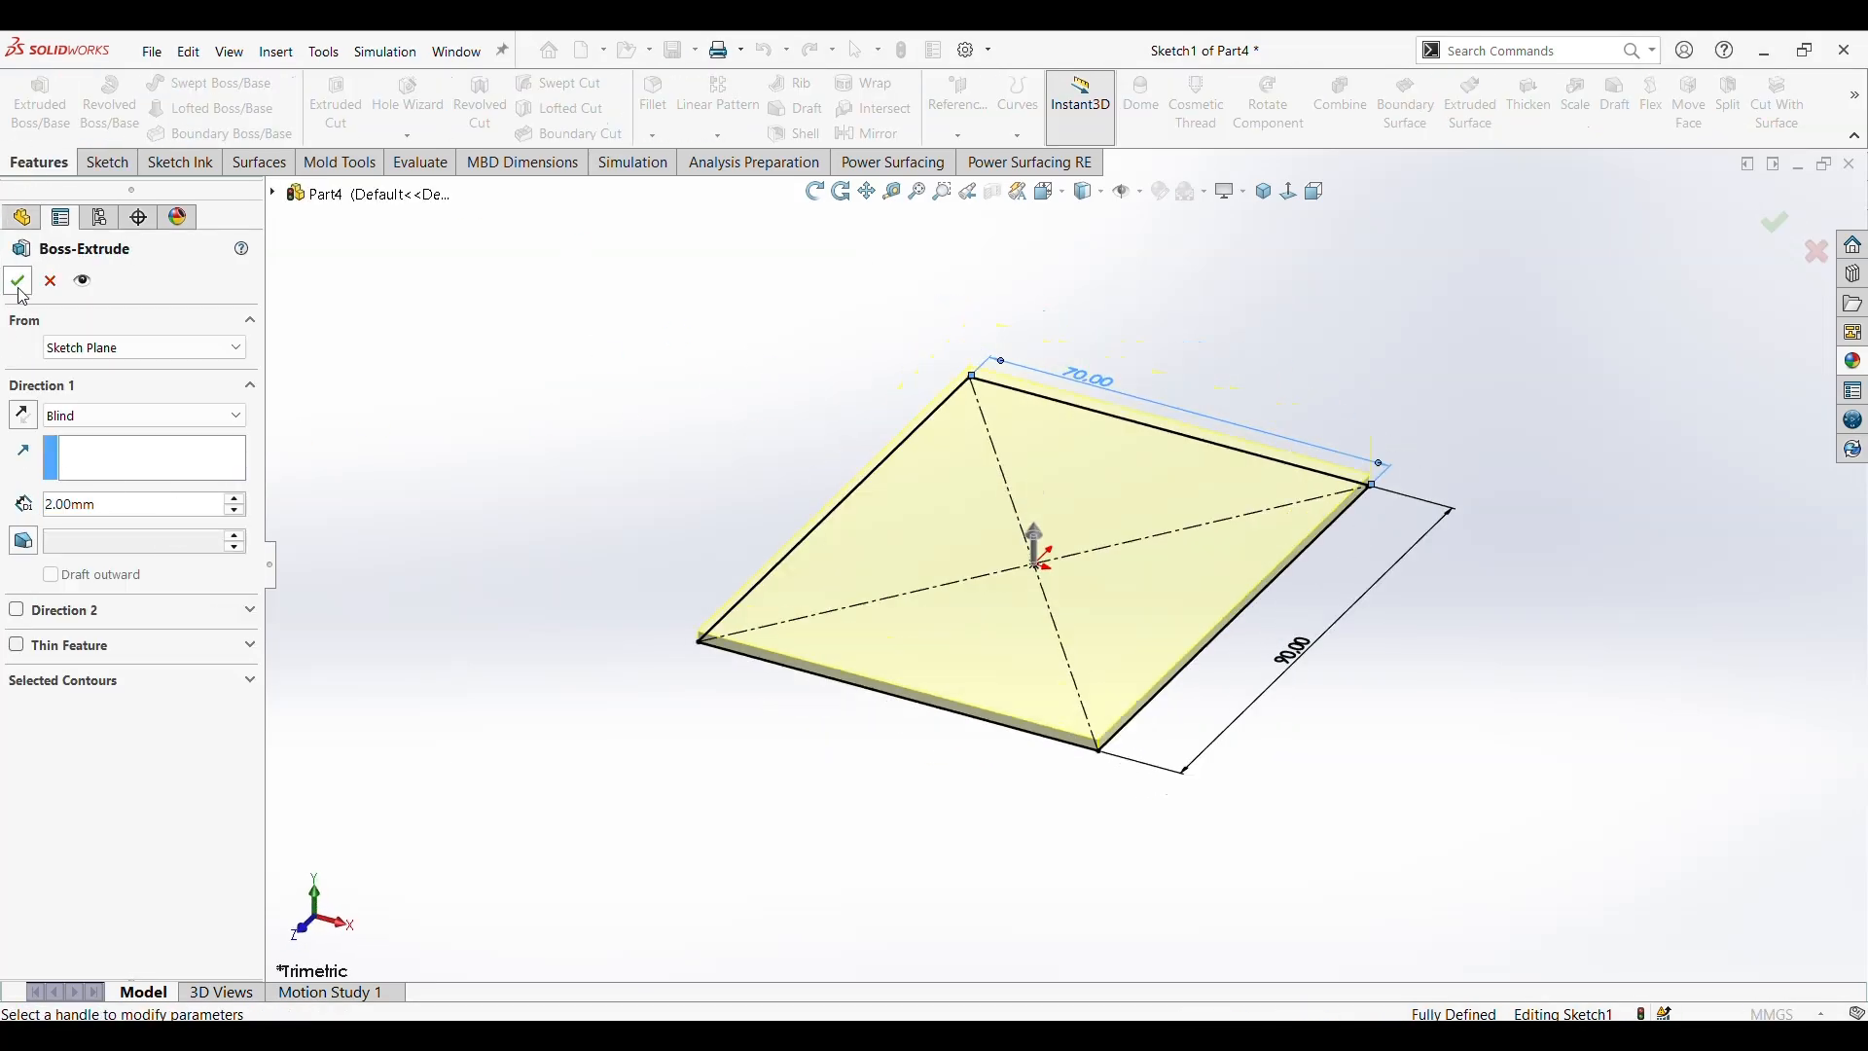
click(18, 282)
middle_drag(720, 439, 717, 565)
Apply the portrait image file 1ed47f5b7c... from the desktop as an appearance on the plate's large upper face
drag(526, 60, 1171, 275)
drag(507, 783, 1687, 723)
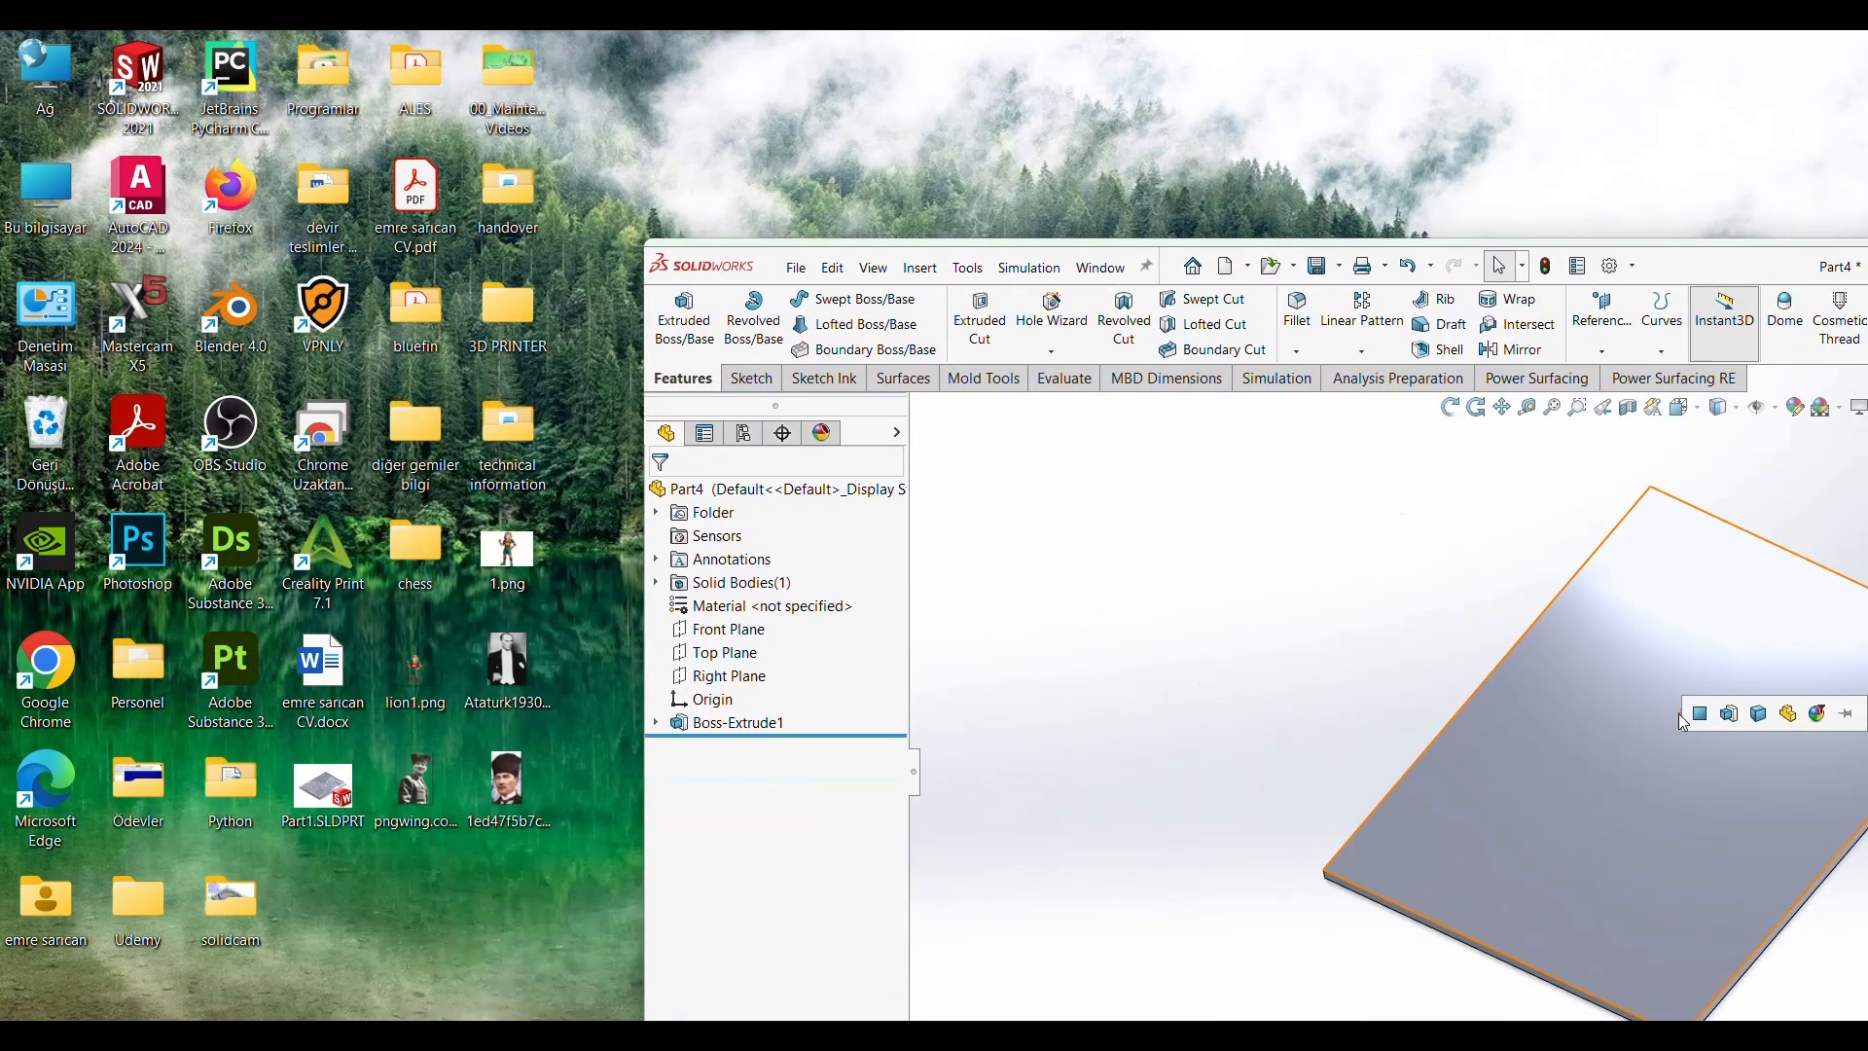
double_click(1173, 265)
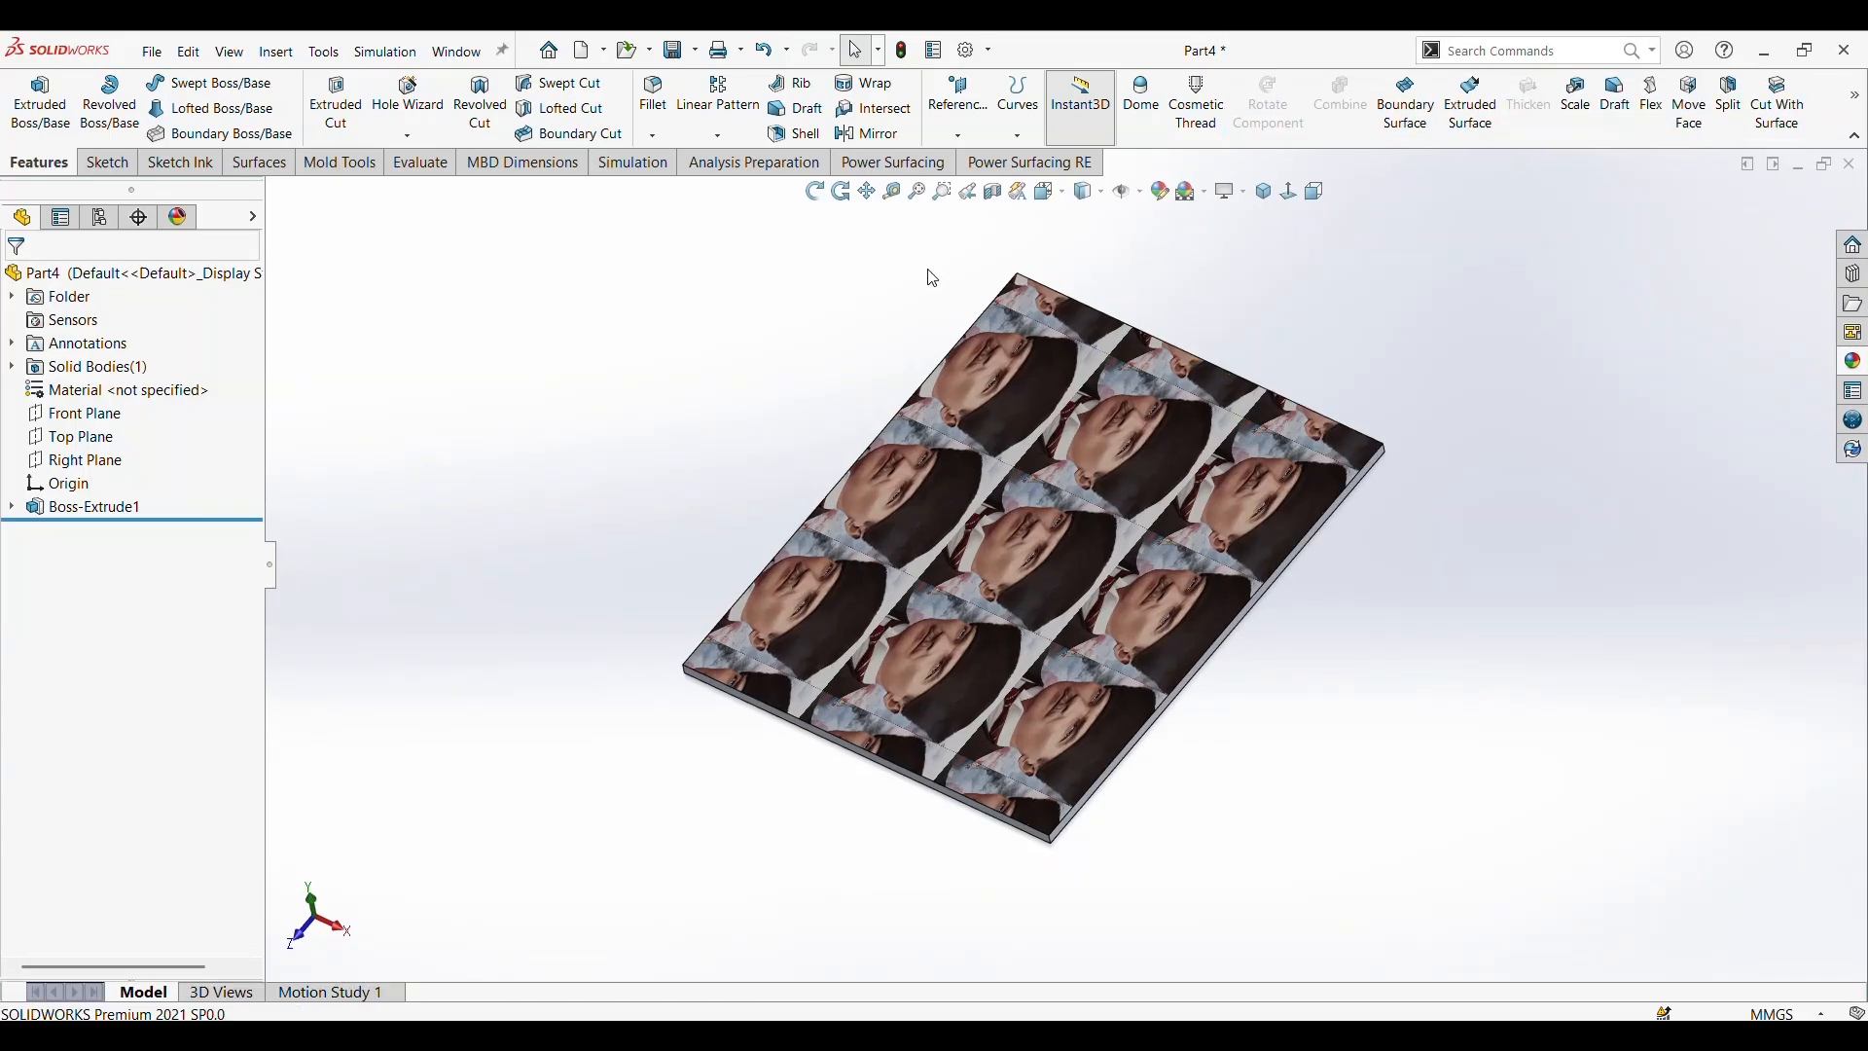
Open the image appearance of the plate's upper face for editing with the advanced options
click(1027, 363)
click(1282, 319)
click(1257, 385)
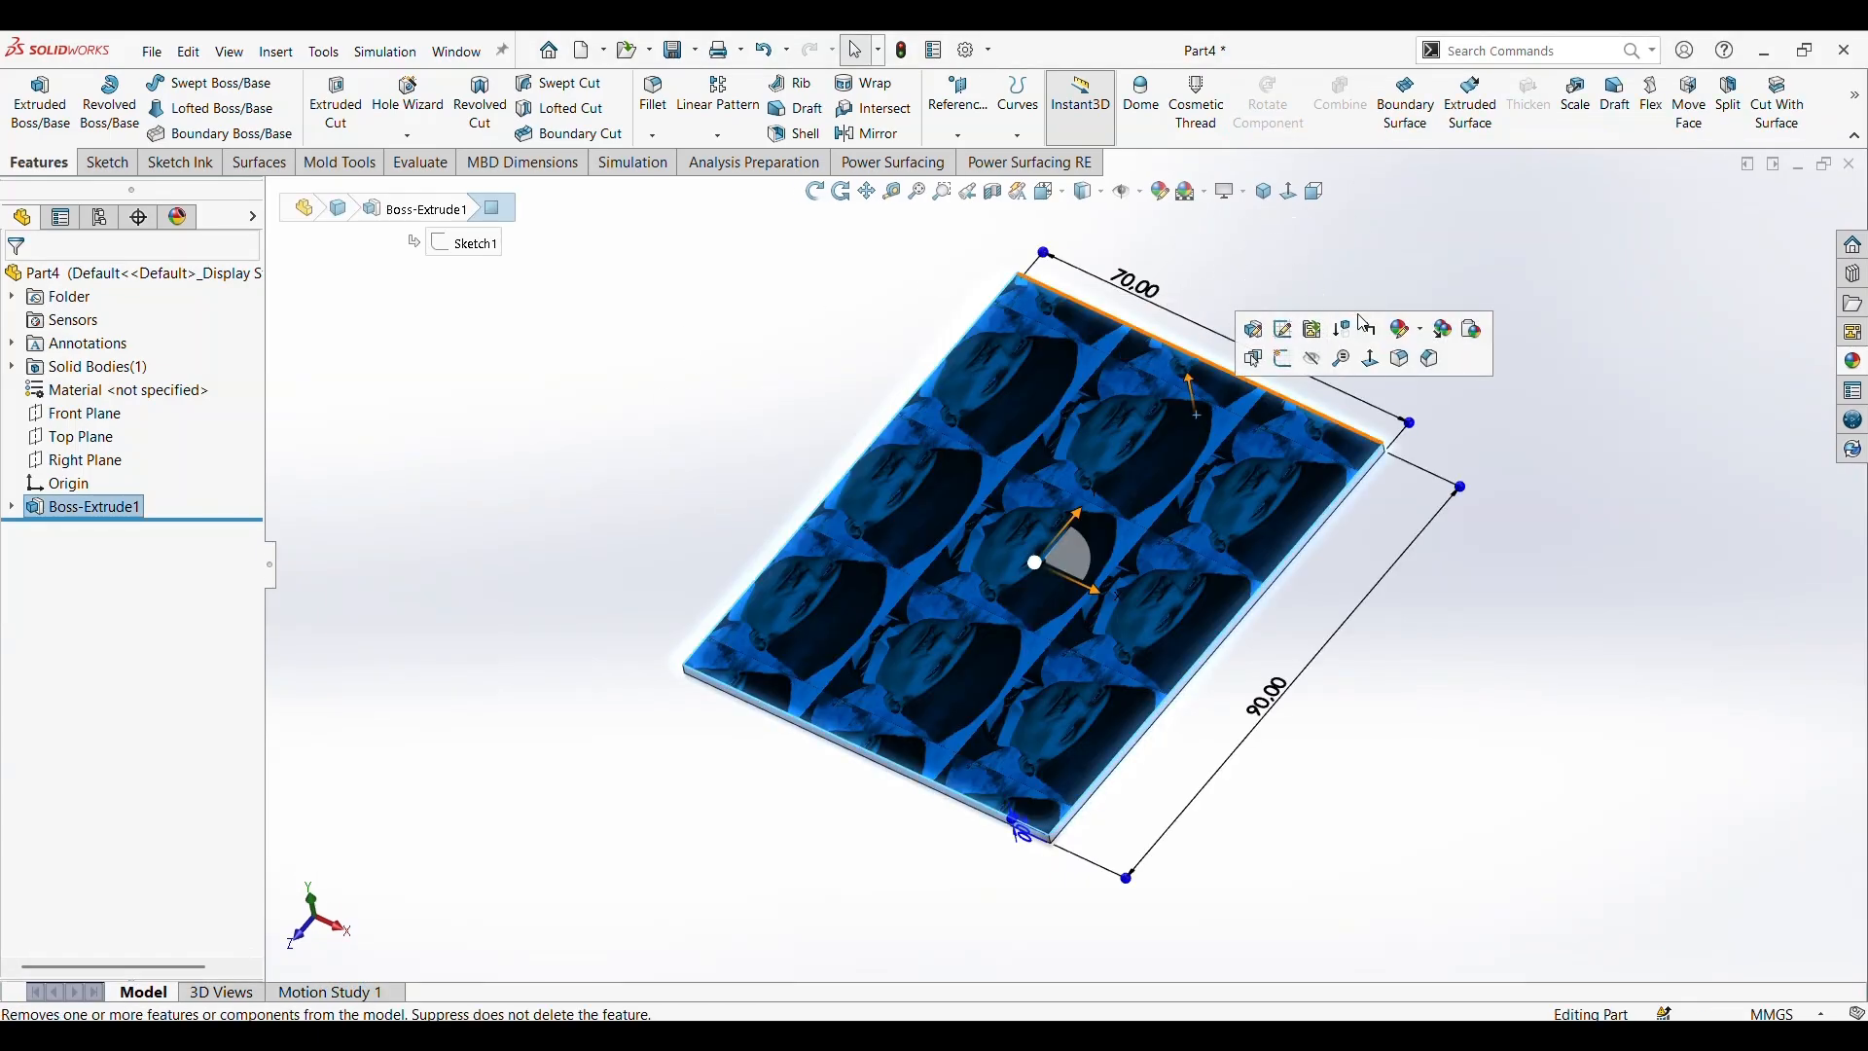
click(1422, 339)
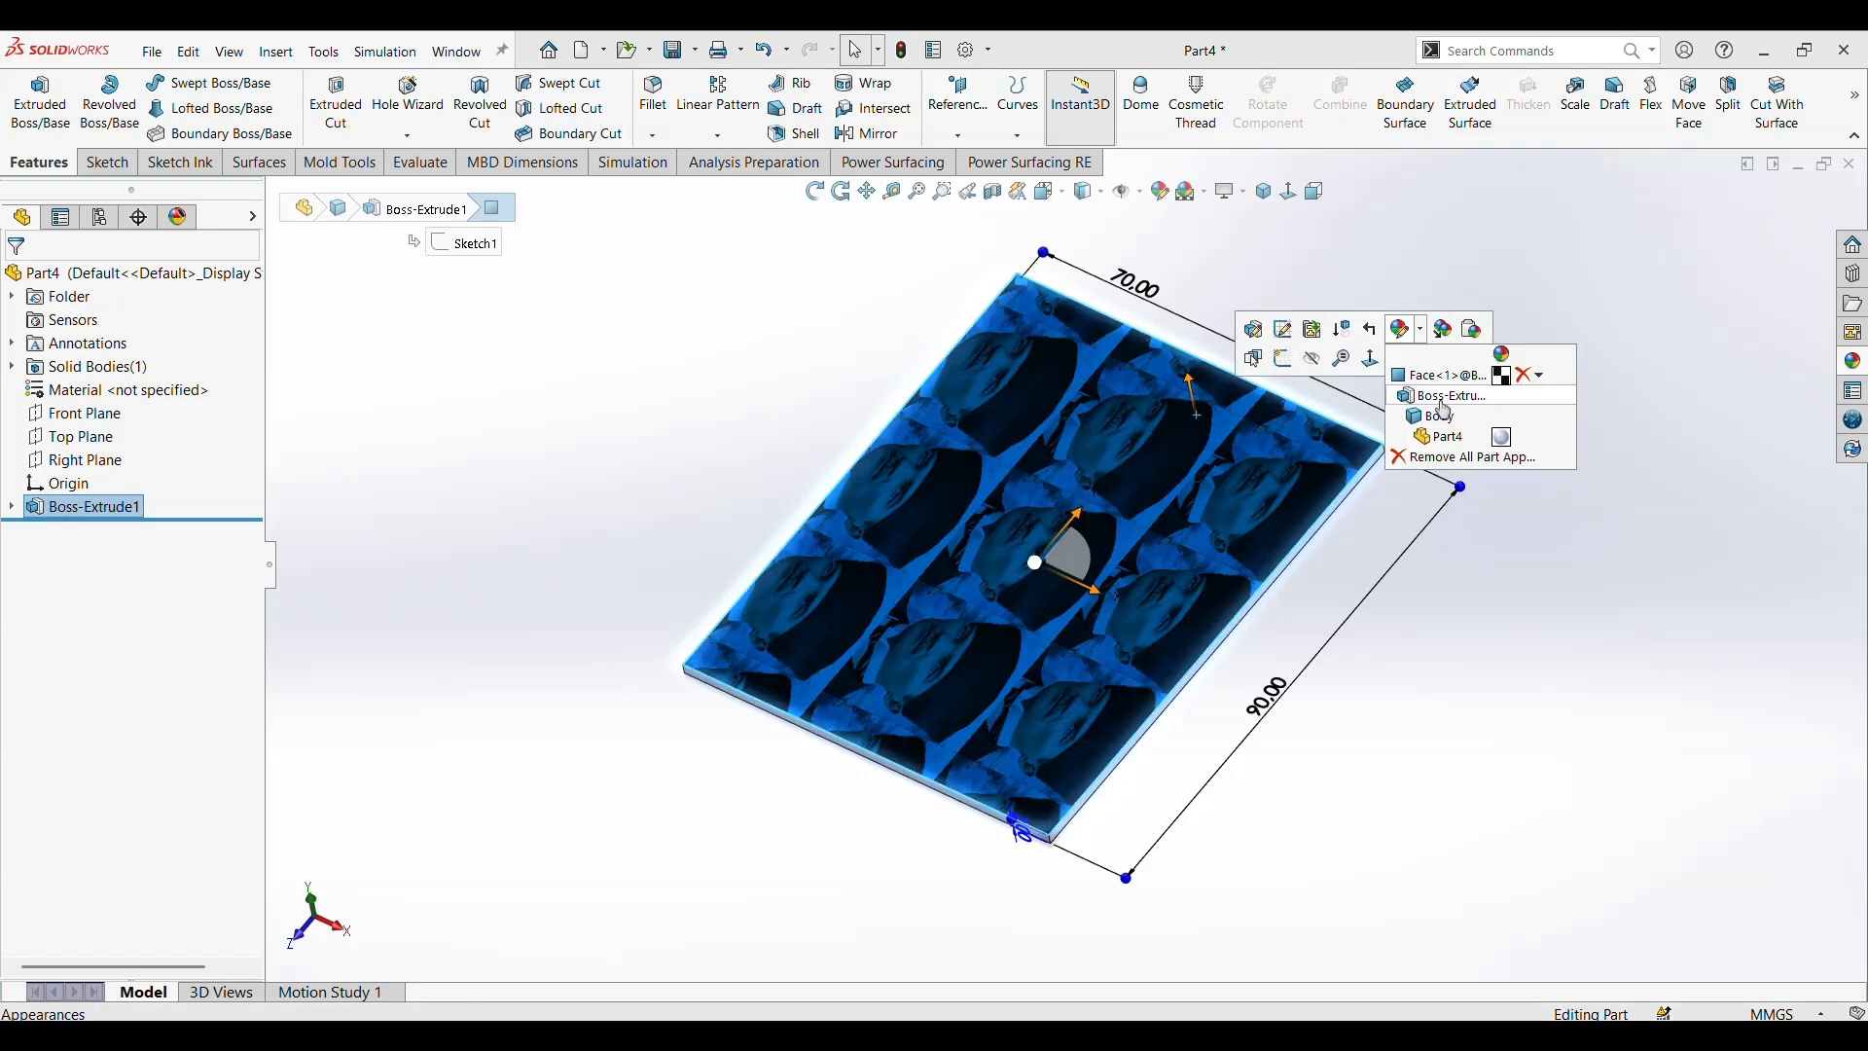
click(1443, 381)
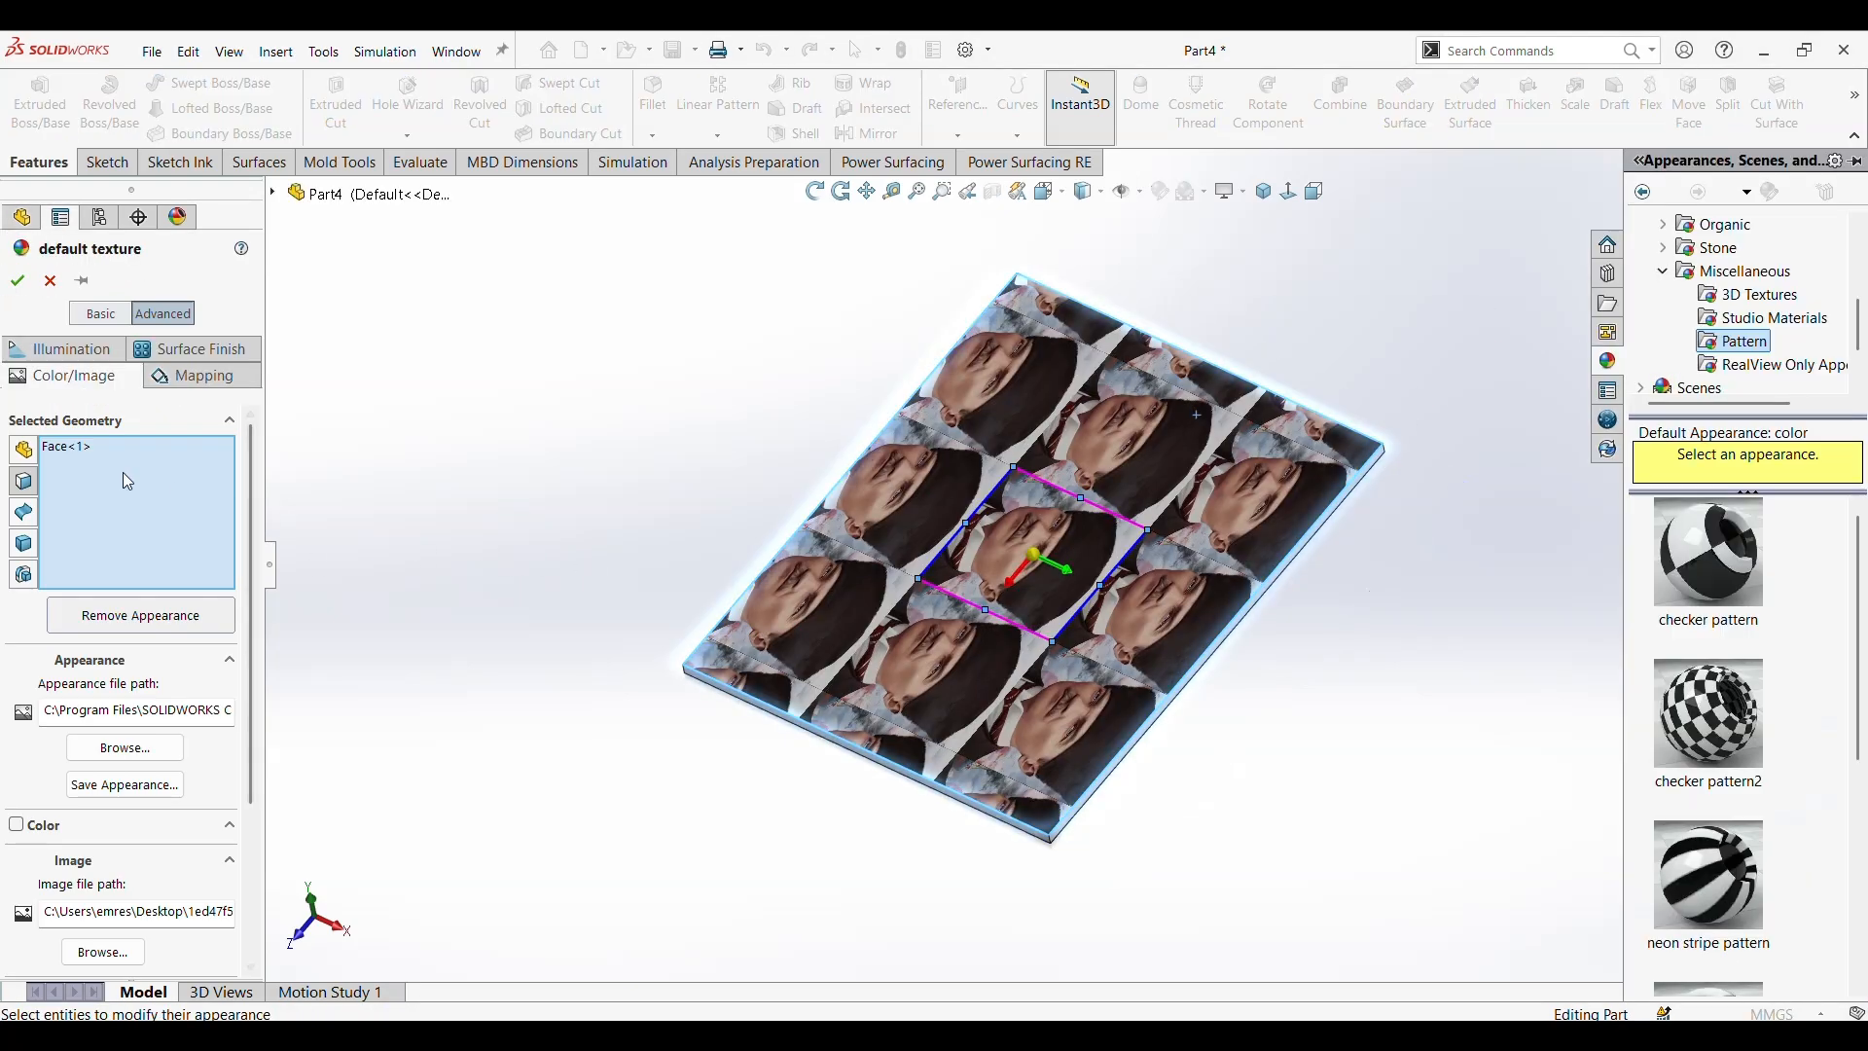
click(144, 352)
click(115, 375)
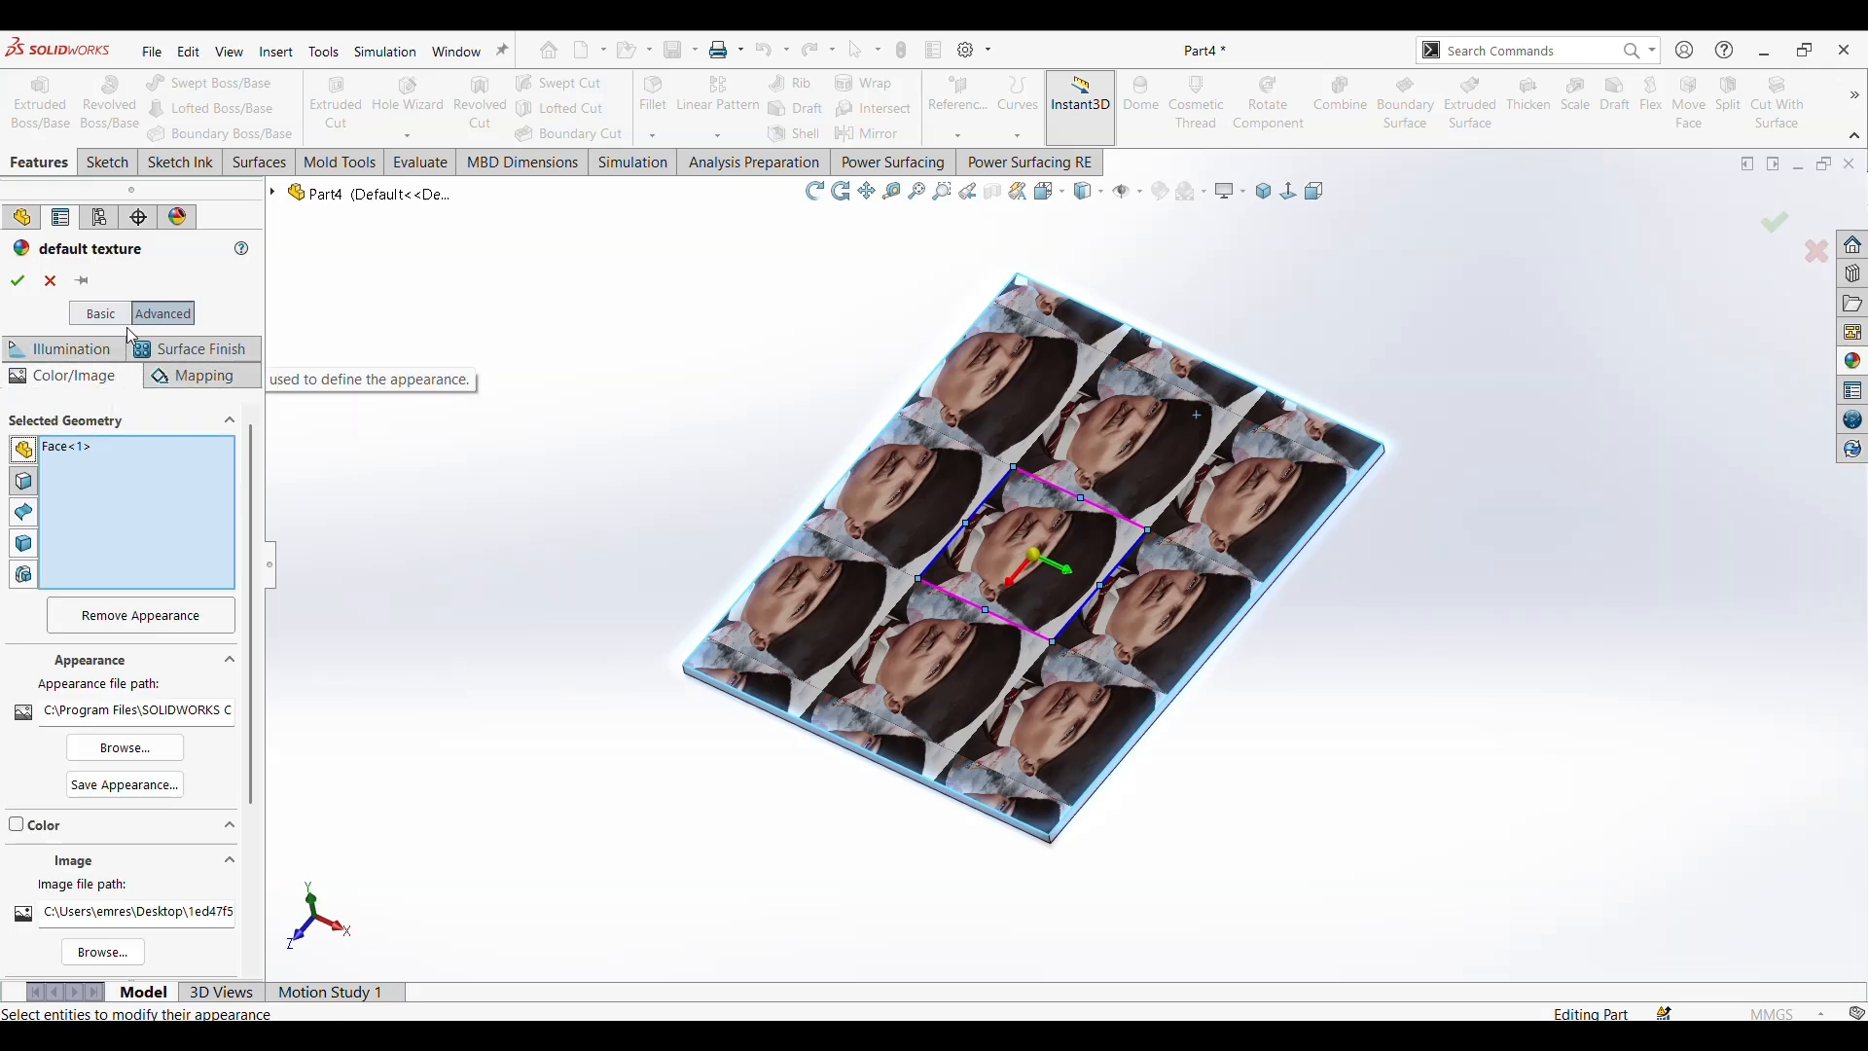
click(120, 317)
click(163, 315)
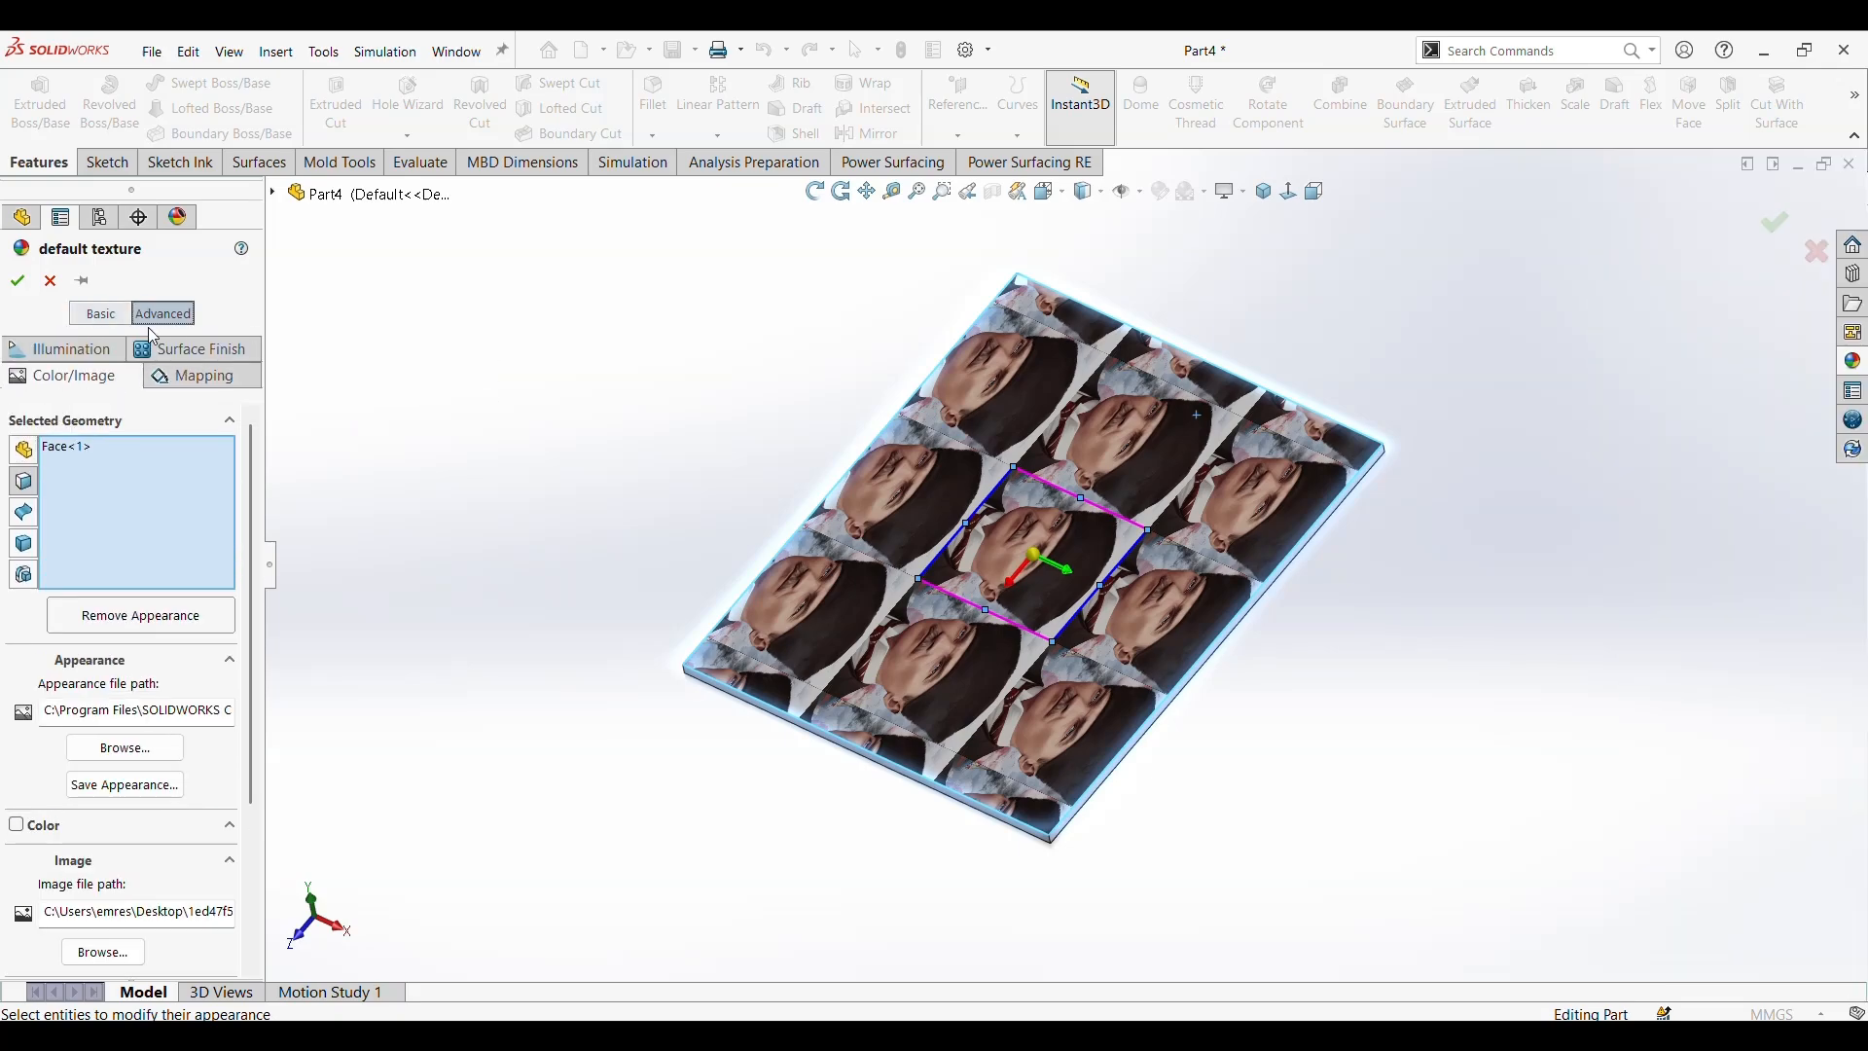
mouse_move(250, 687)
mouse_down()
mouse_move(250, 837)
mouse_move(233, 657)
mouse_up()
Rotate the texture image to 90 degrees so the portrait stands upright and enlarge it proportionally to about 71 mm, spanning the plate's width
middle_drag(907, 608, 1117, 552)
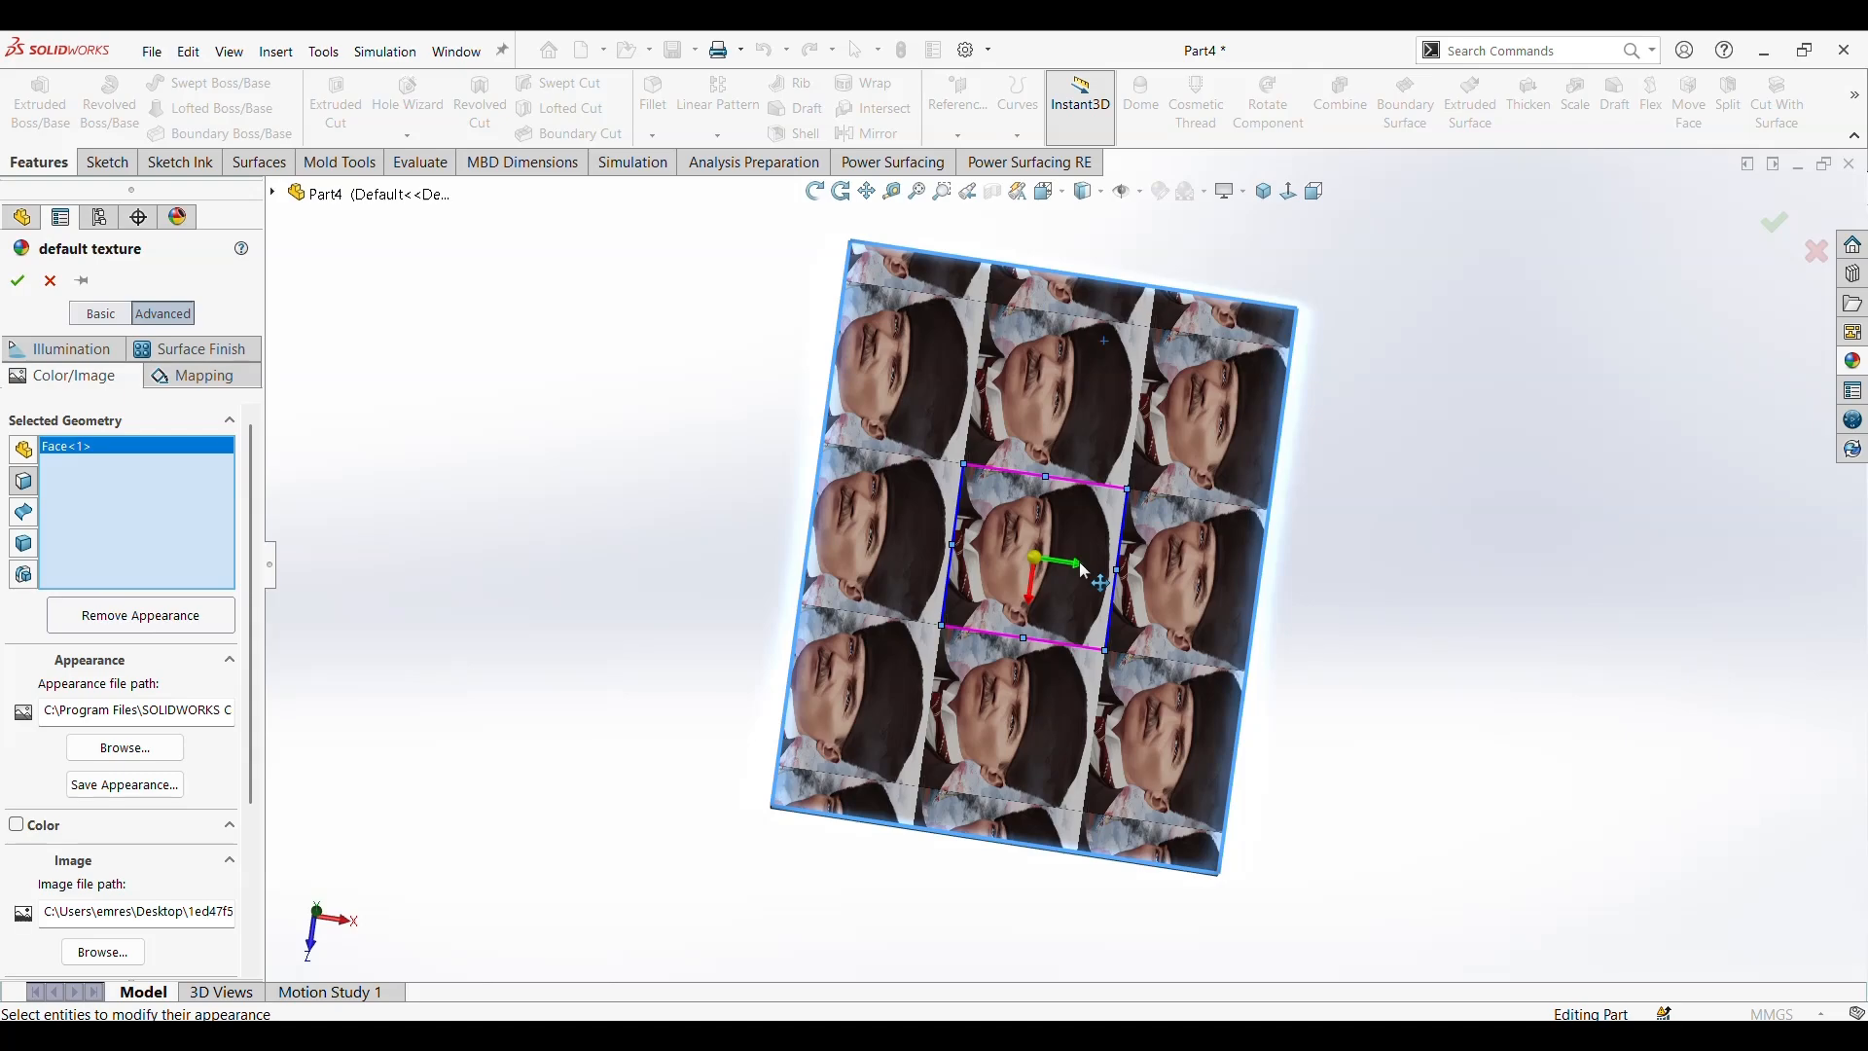
drag(1043, 563, 1053, 420)
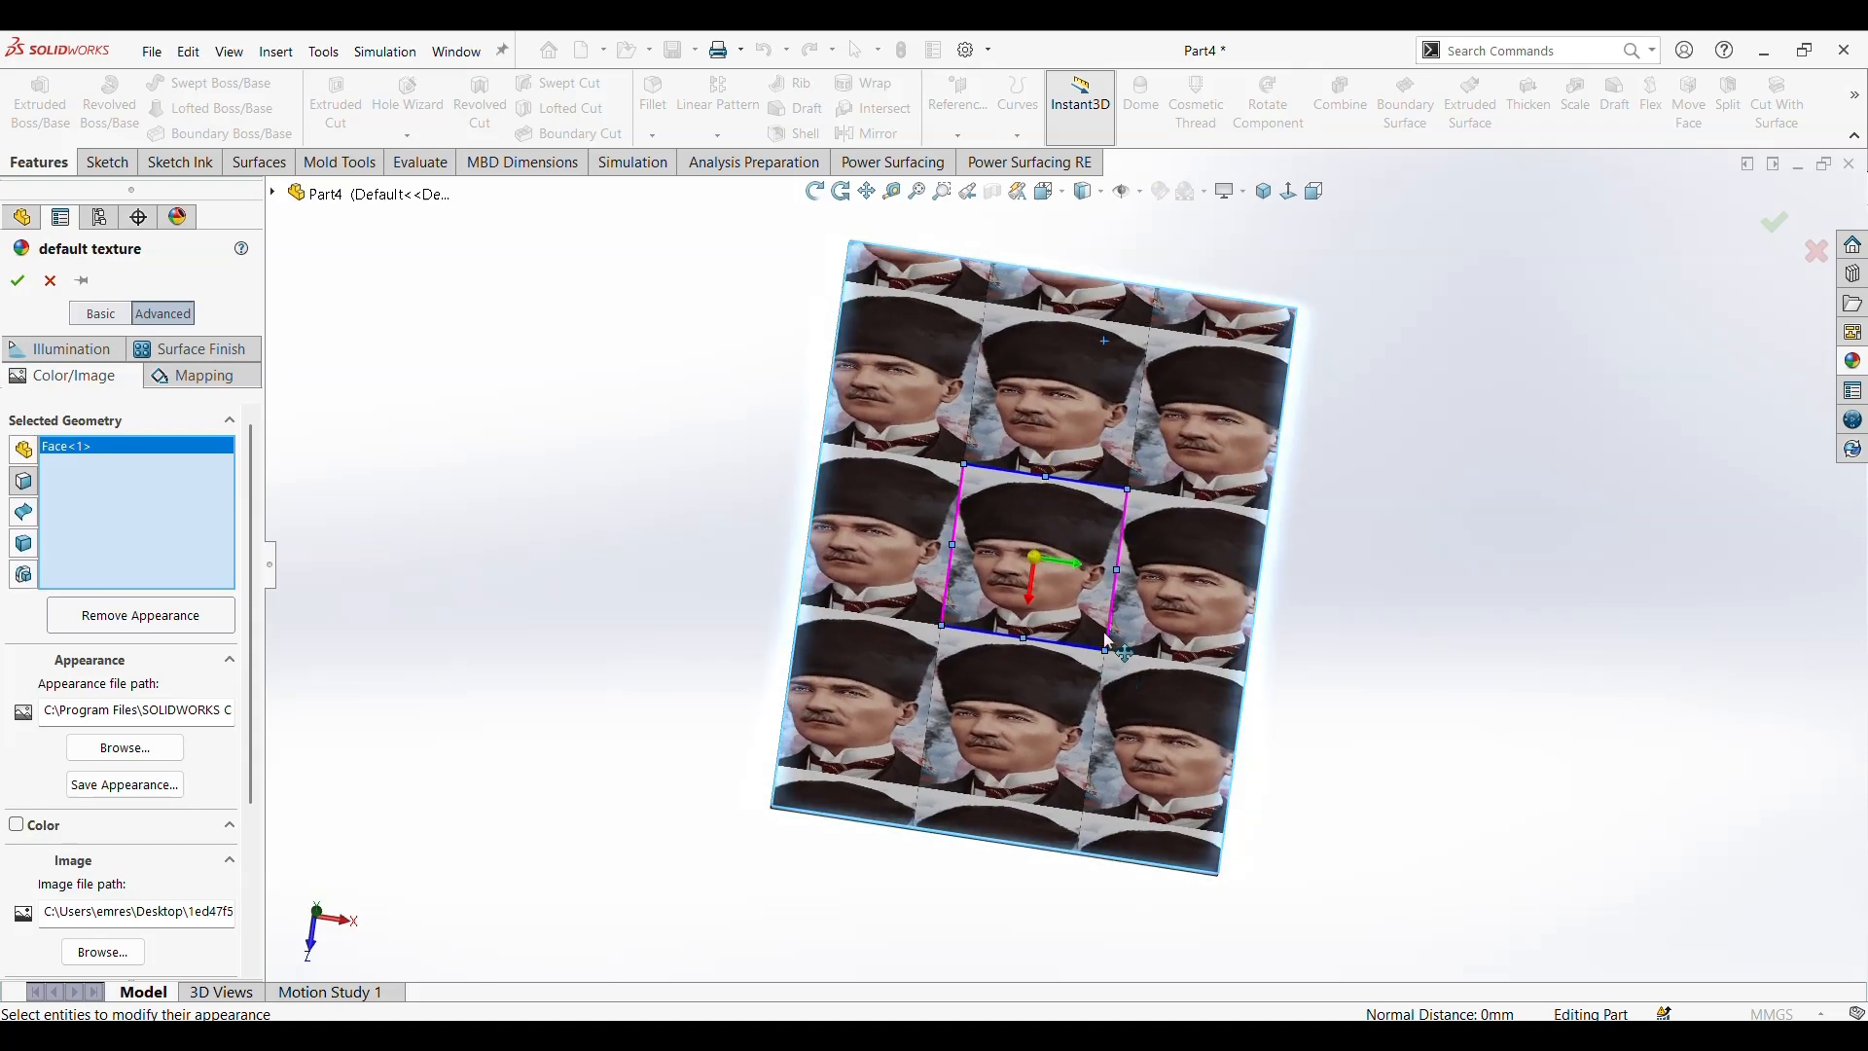
drag(1105, 646, 1233, 818)
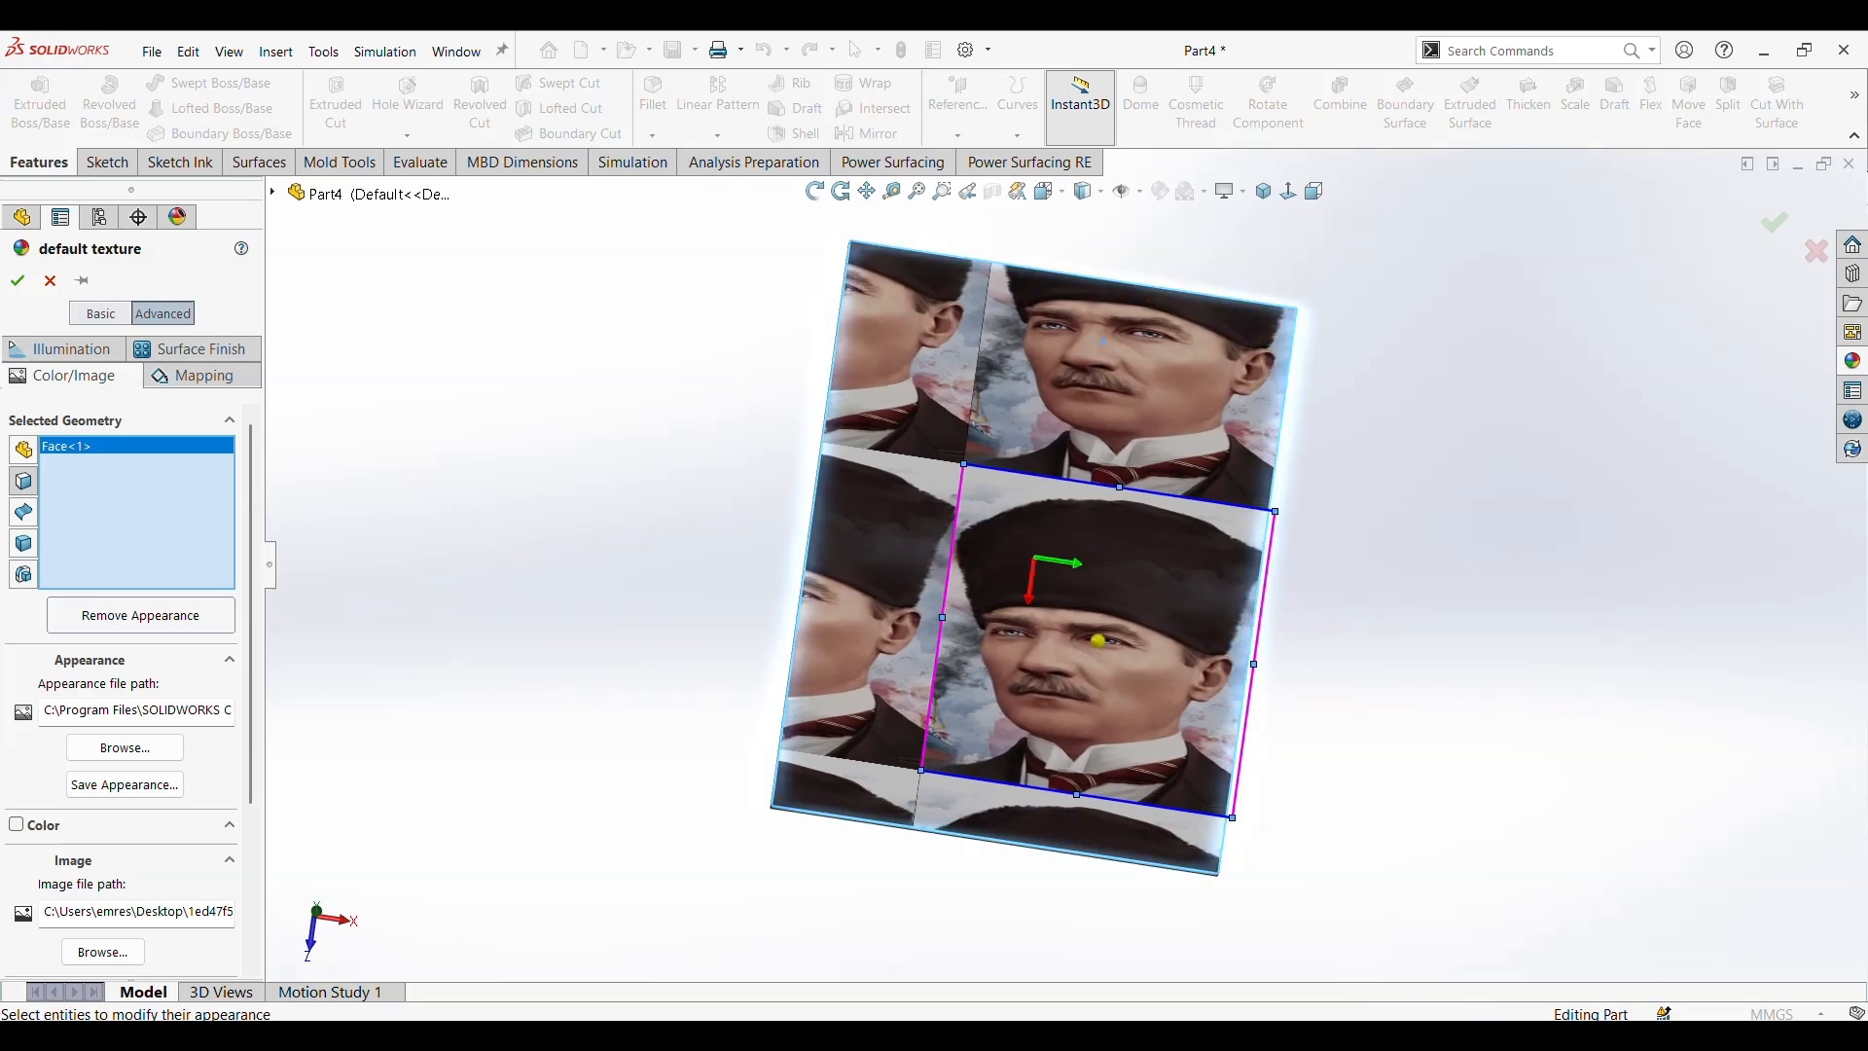
drag(960, 460, 843, 305)
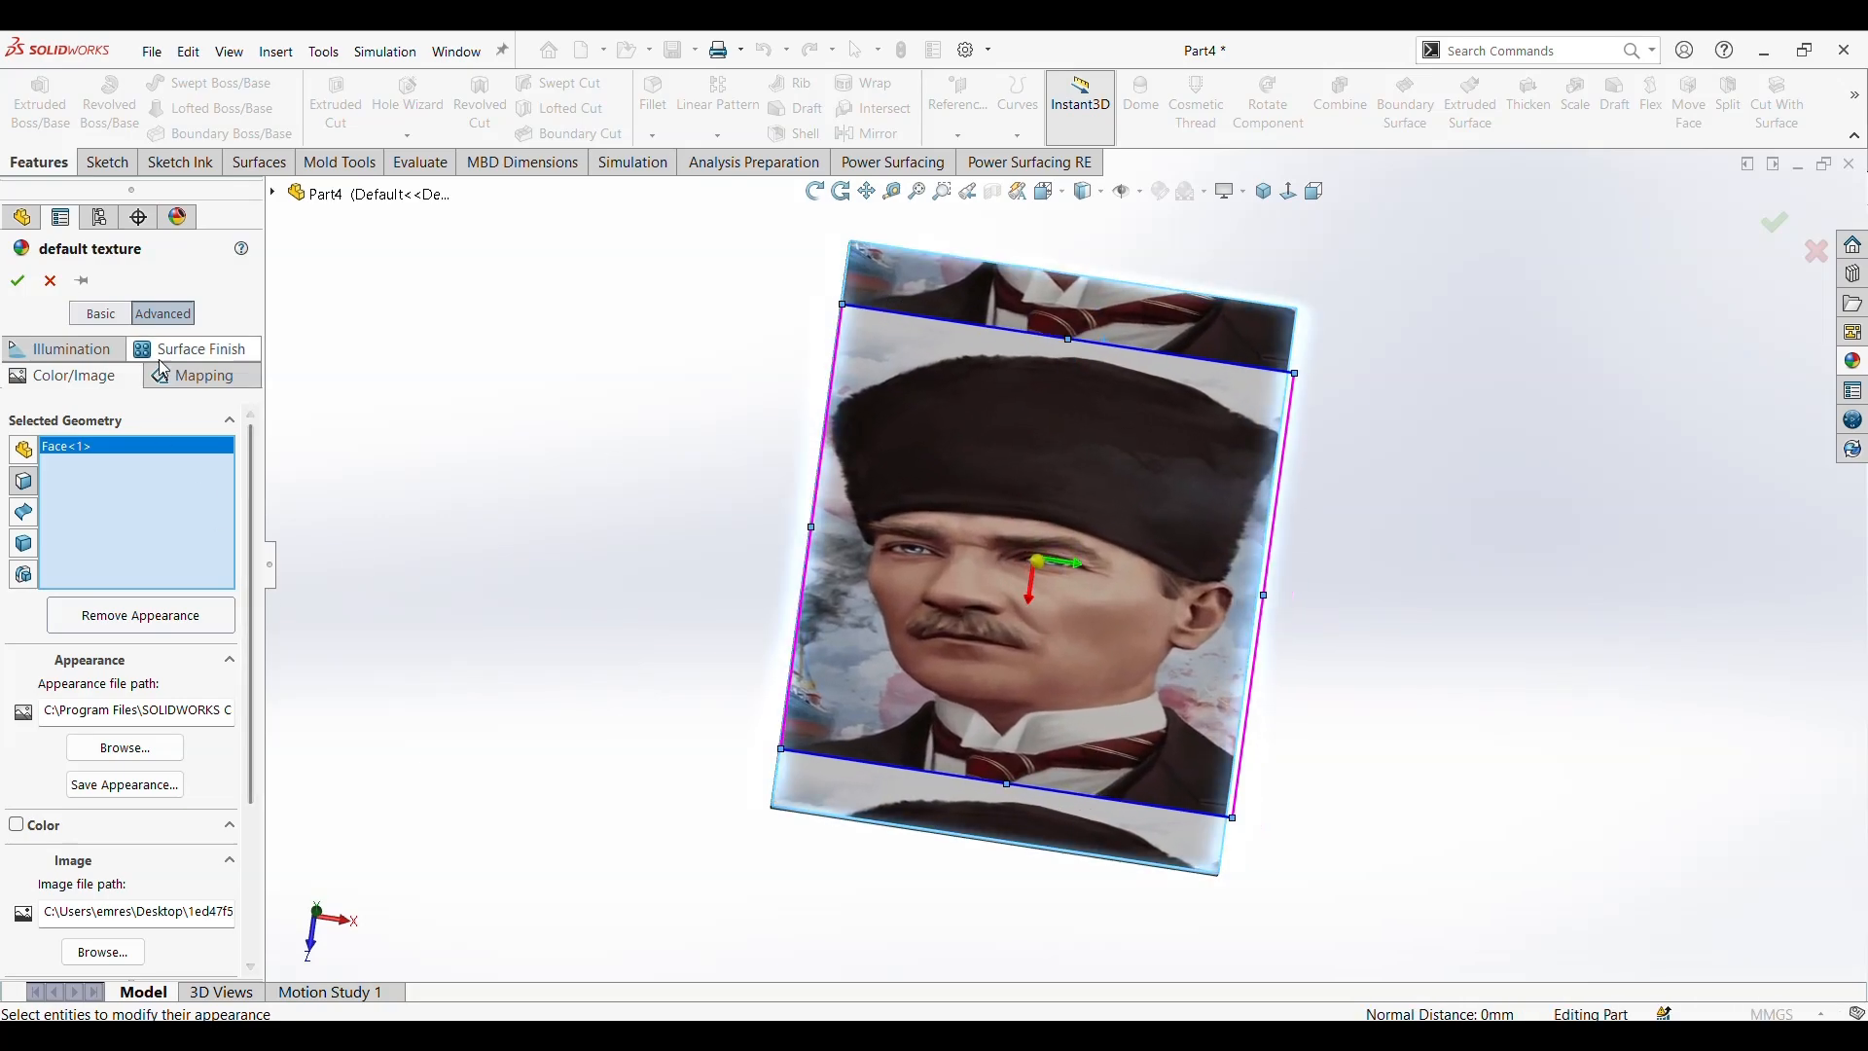
Release the fixed aspect ratio, stretch the image to about 91 mm so one portrait covers the plate's height, and accept the appearance
scroll(259, 742, down, 3)
scroll(195, 584, up, 5)
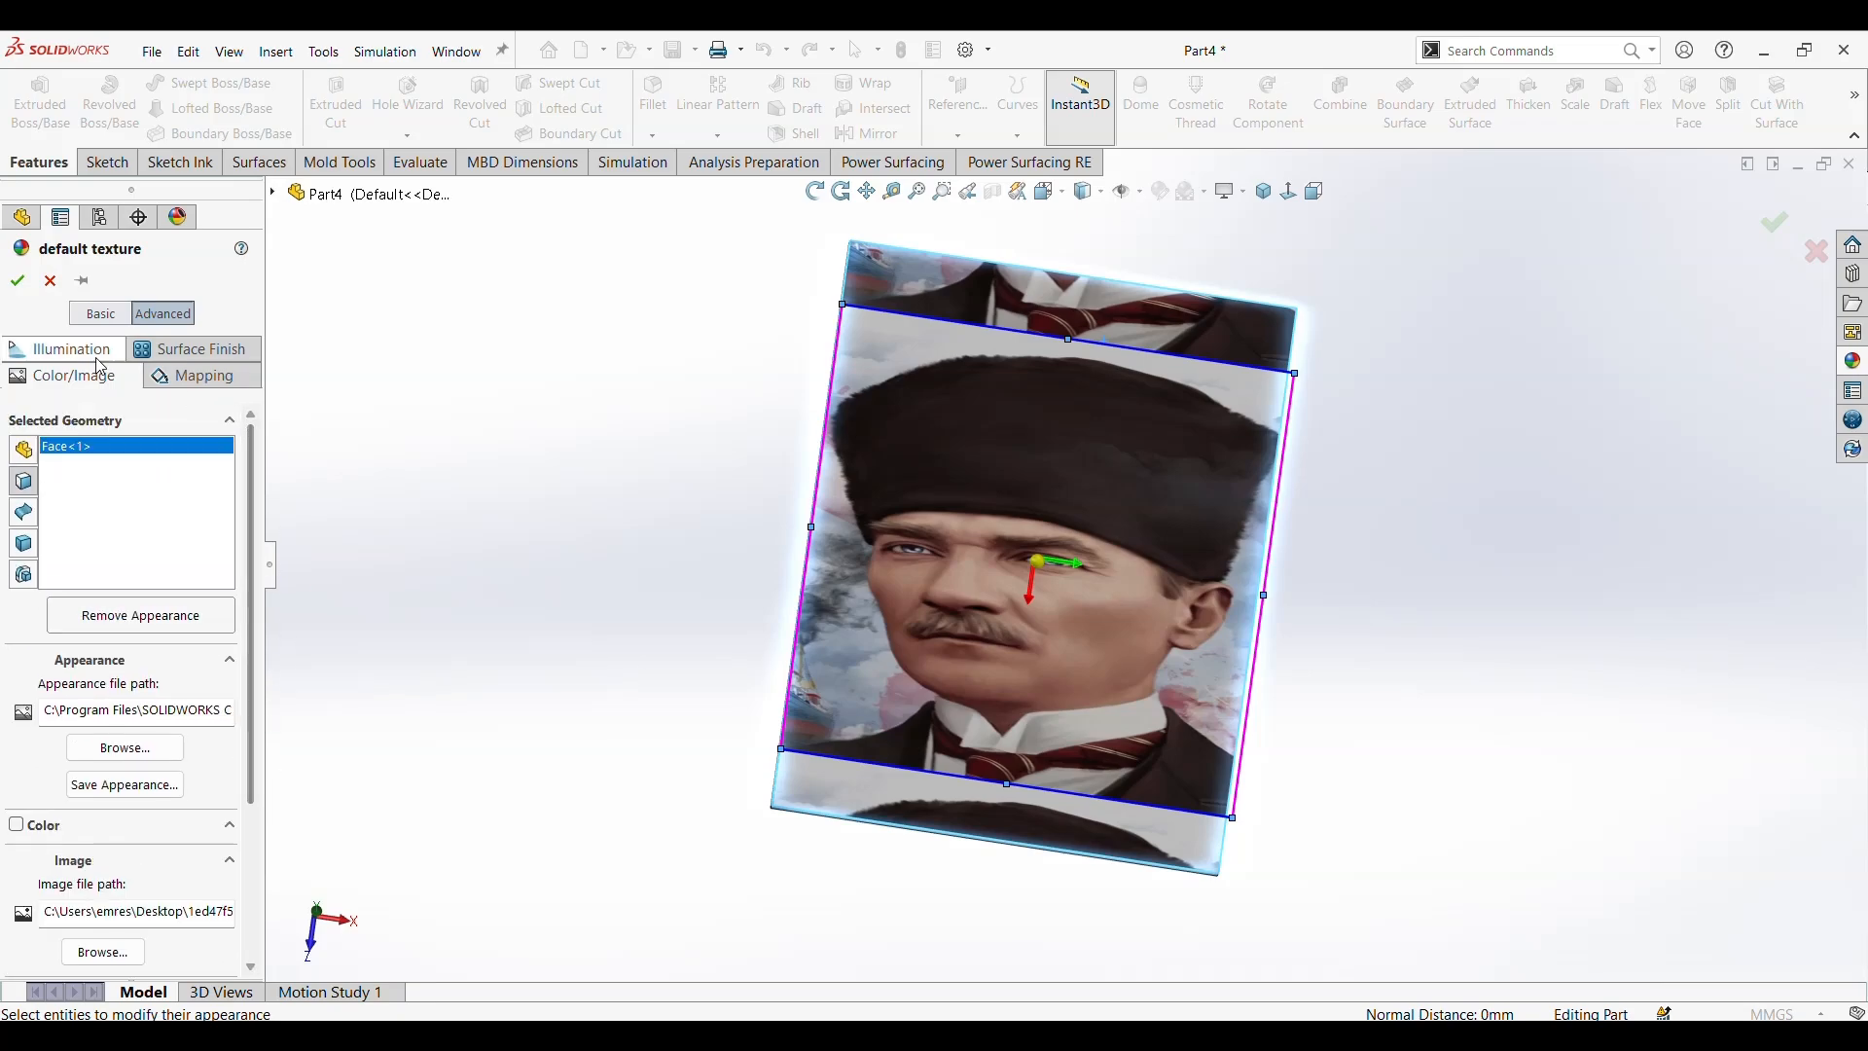
click(63, 348)
click(195, 348)
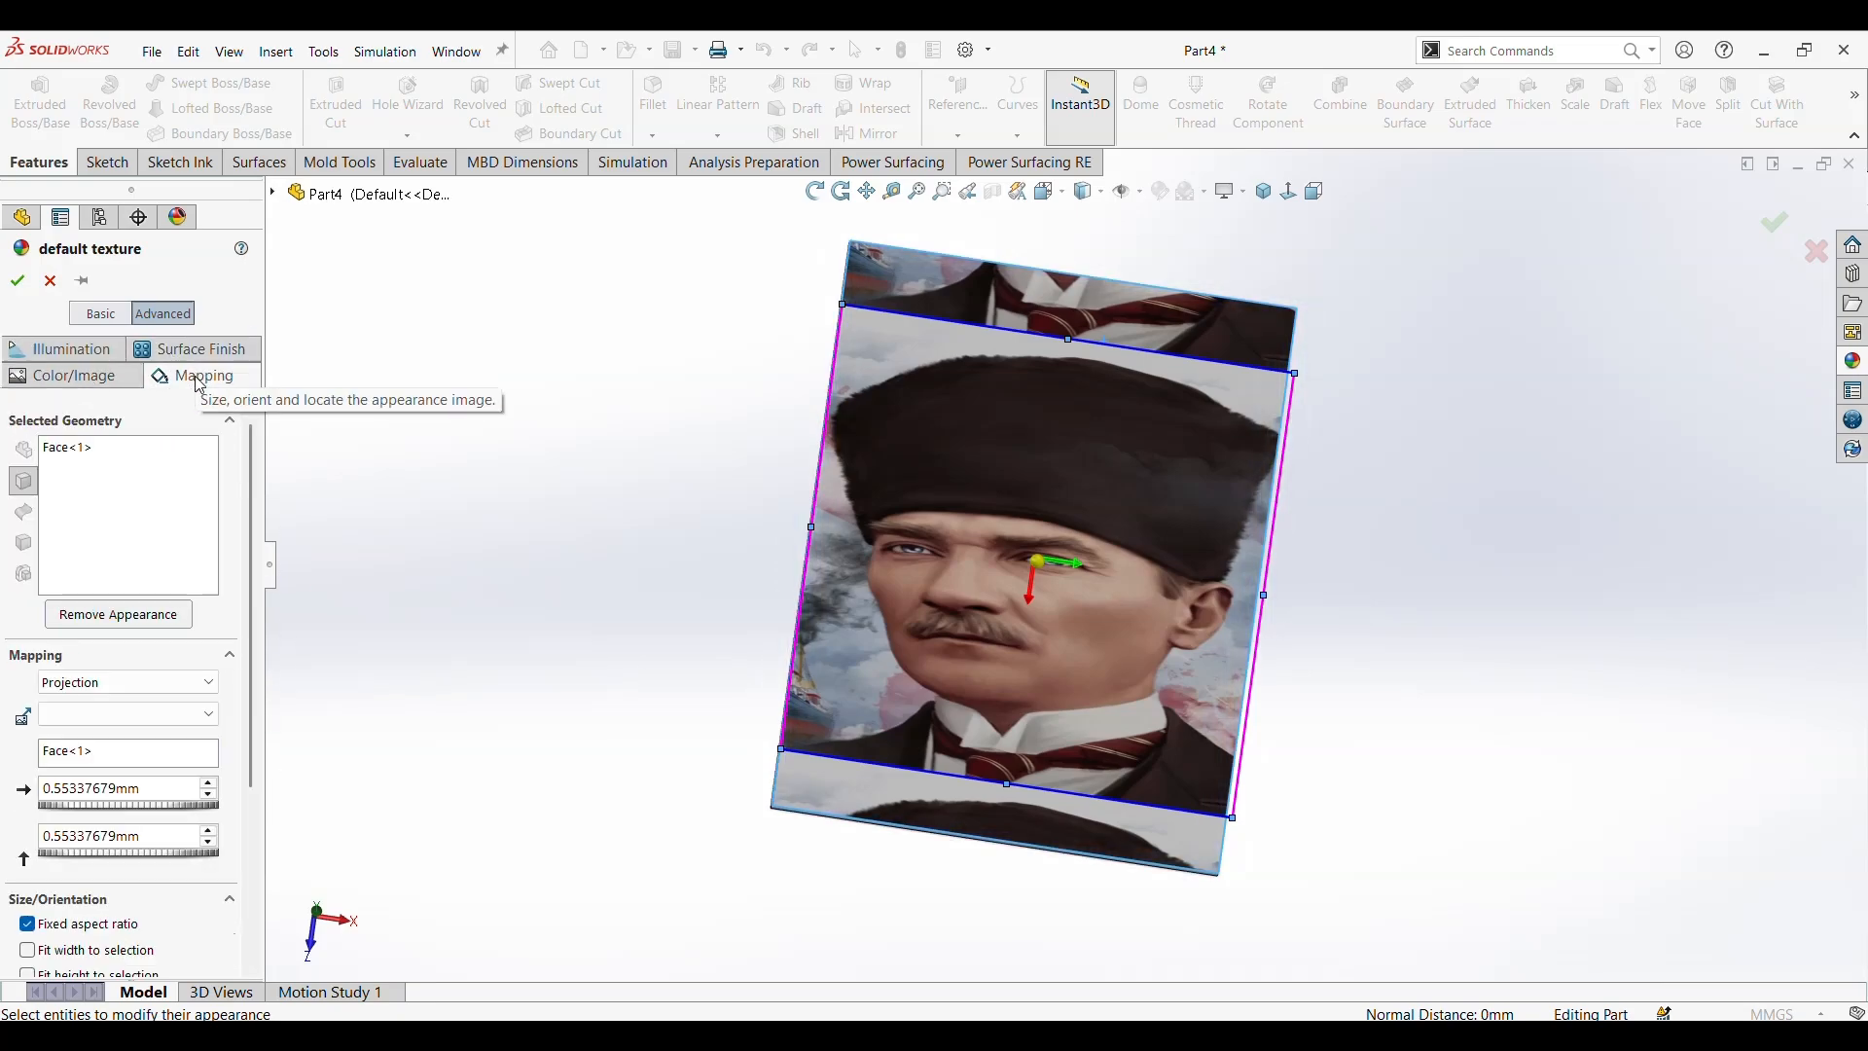
scroll(107, 816, down, 3)
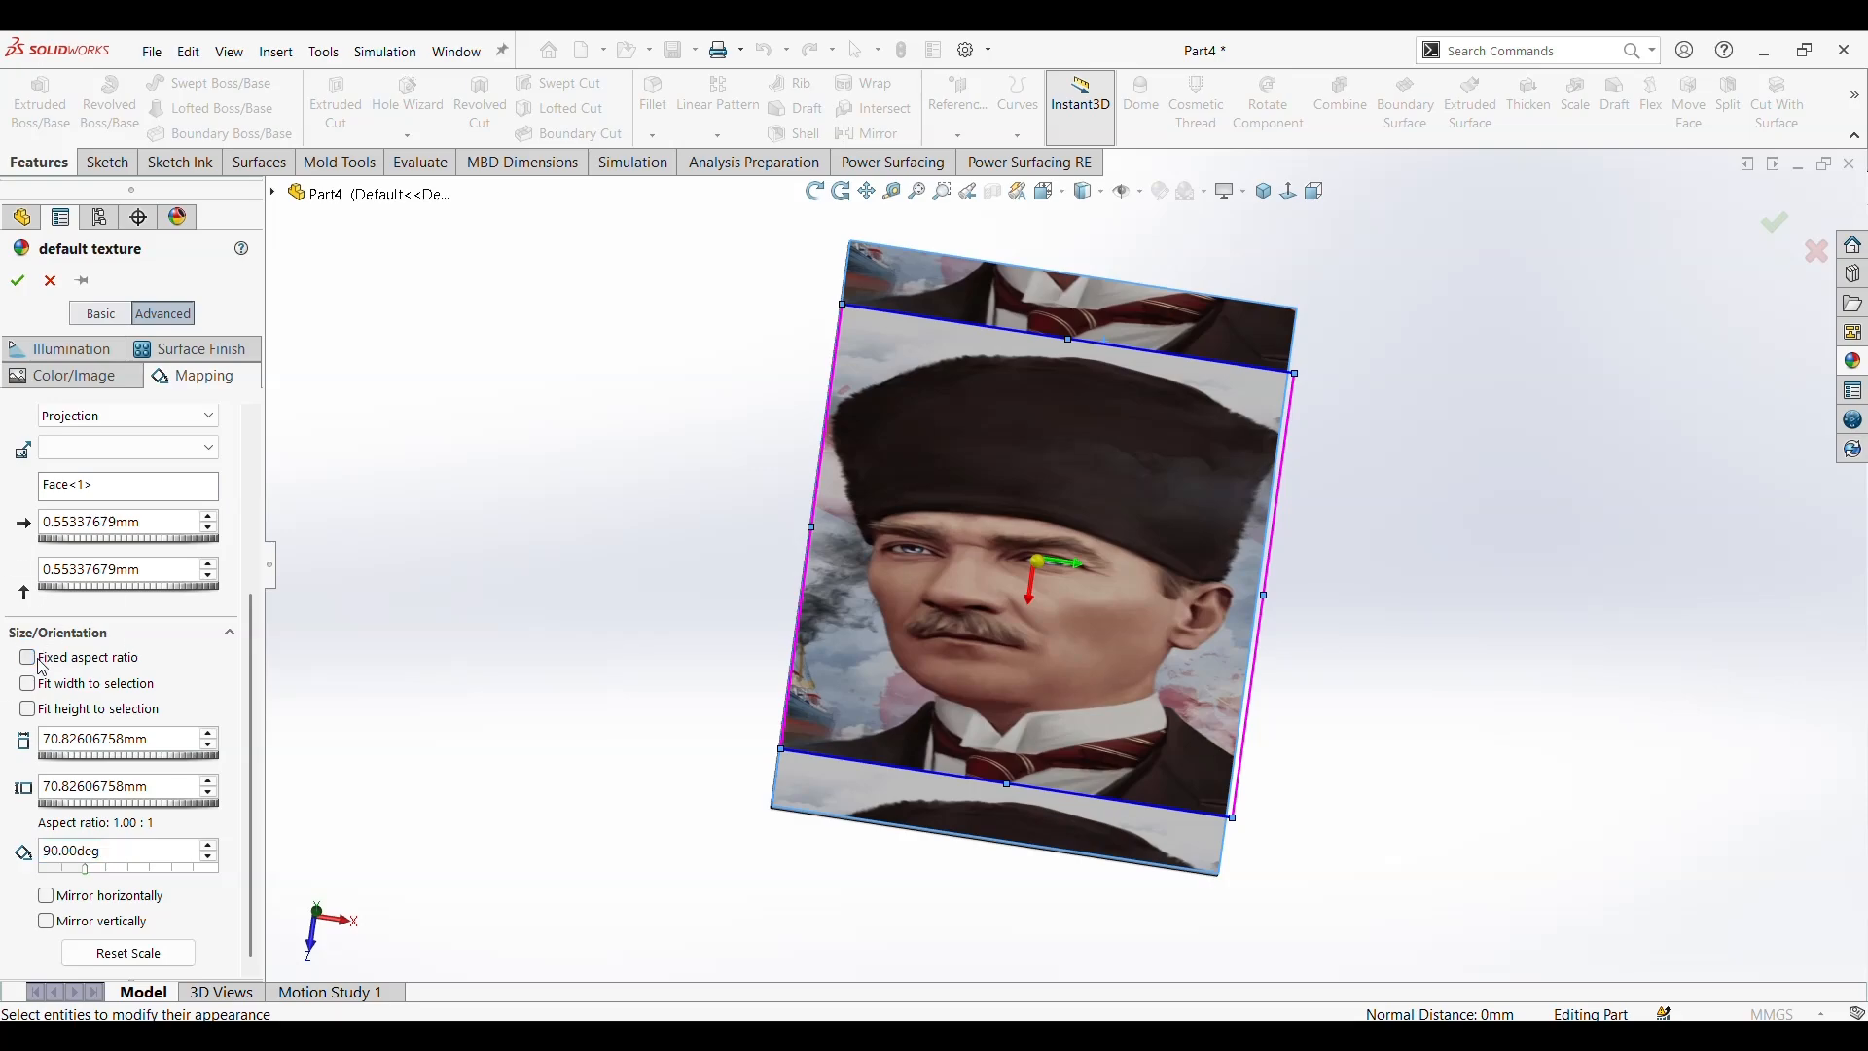
drag(1068, 335, 1077, 277)
drag(1010, 781, 997, 848)
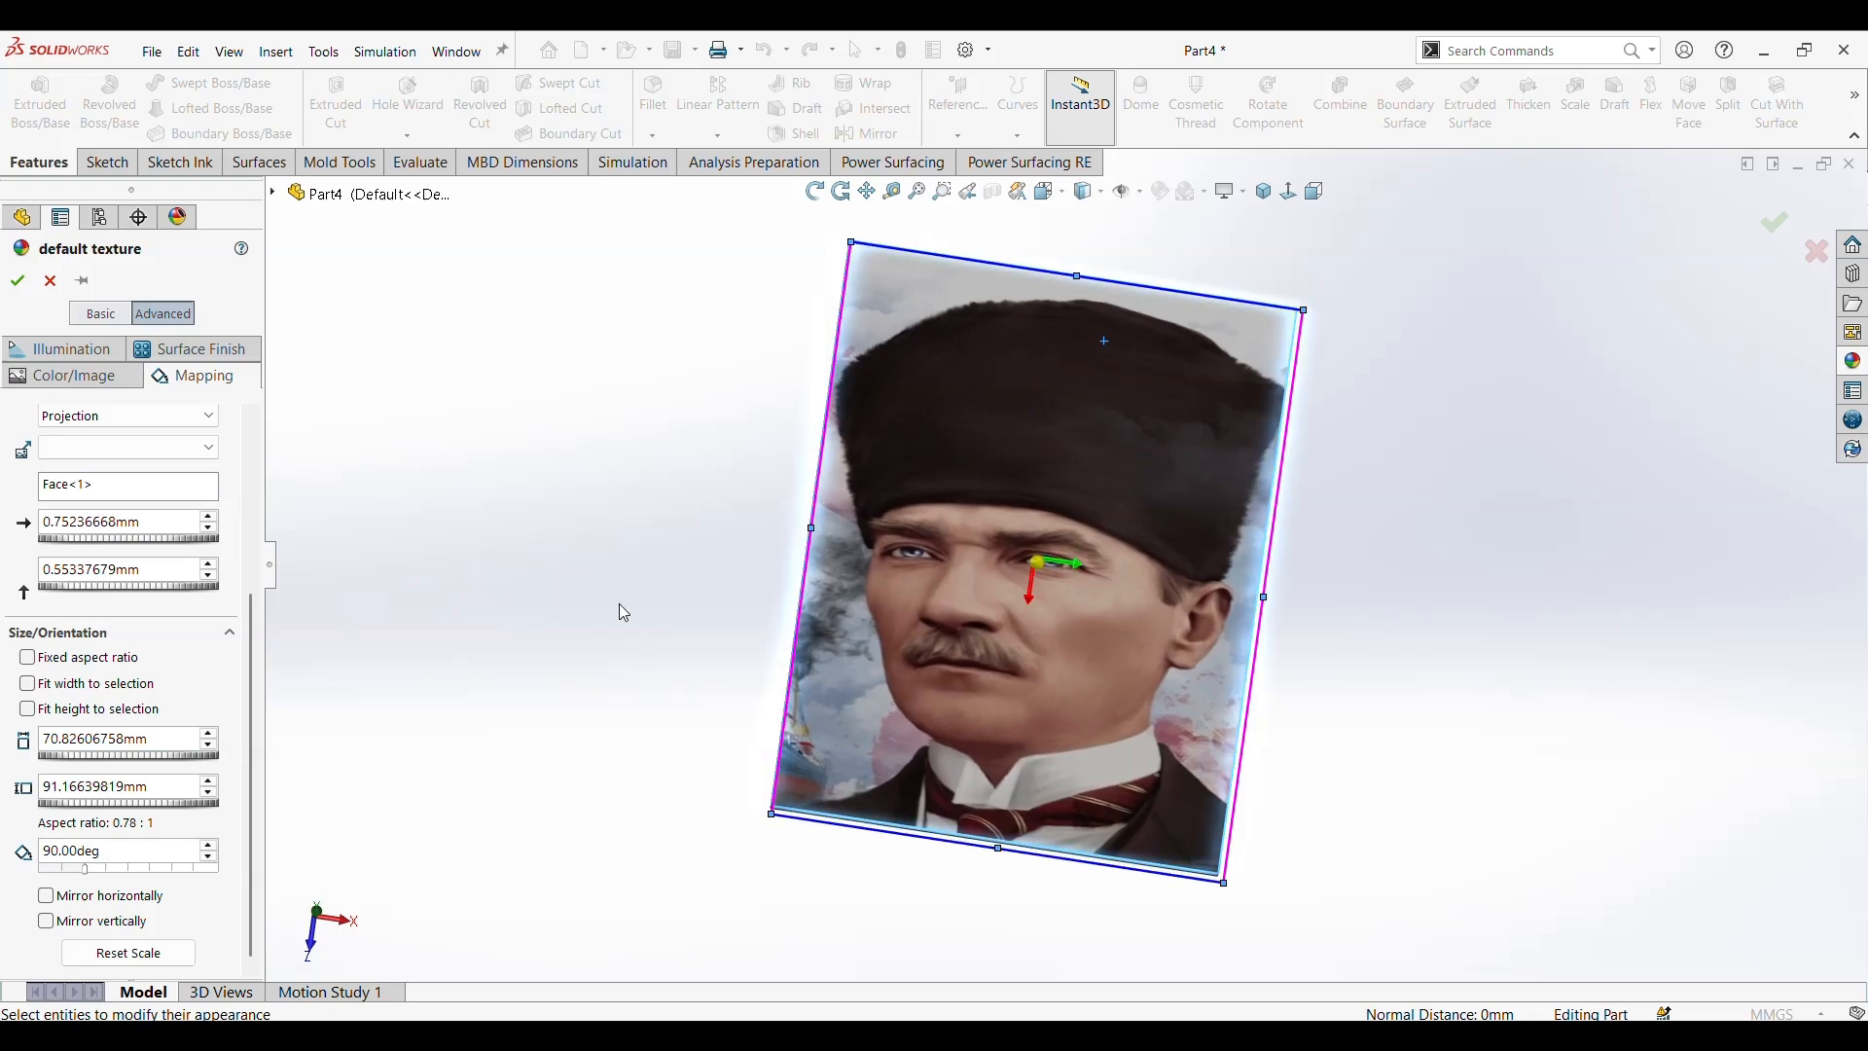
click(17, 280)
Start a 3D Texture on the plate's solid body and enable conversion of its image texture to 3D
scroll(1258, 536, up, 3)
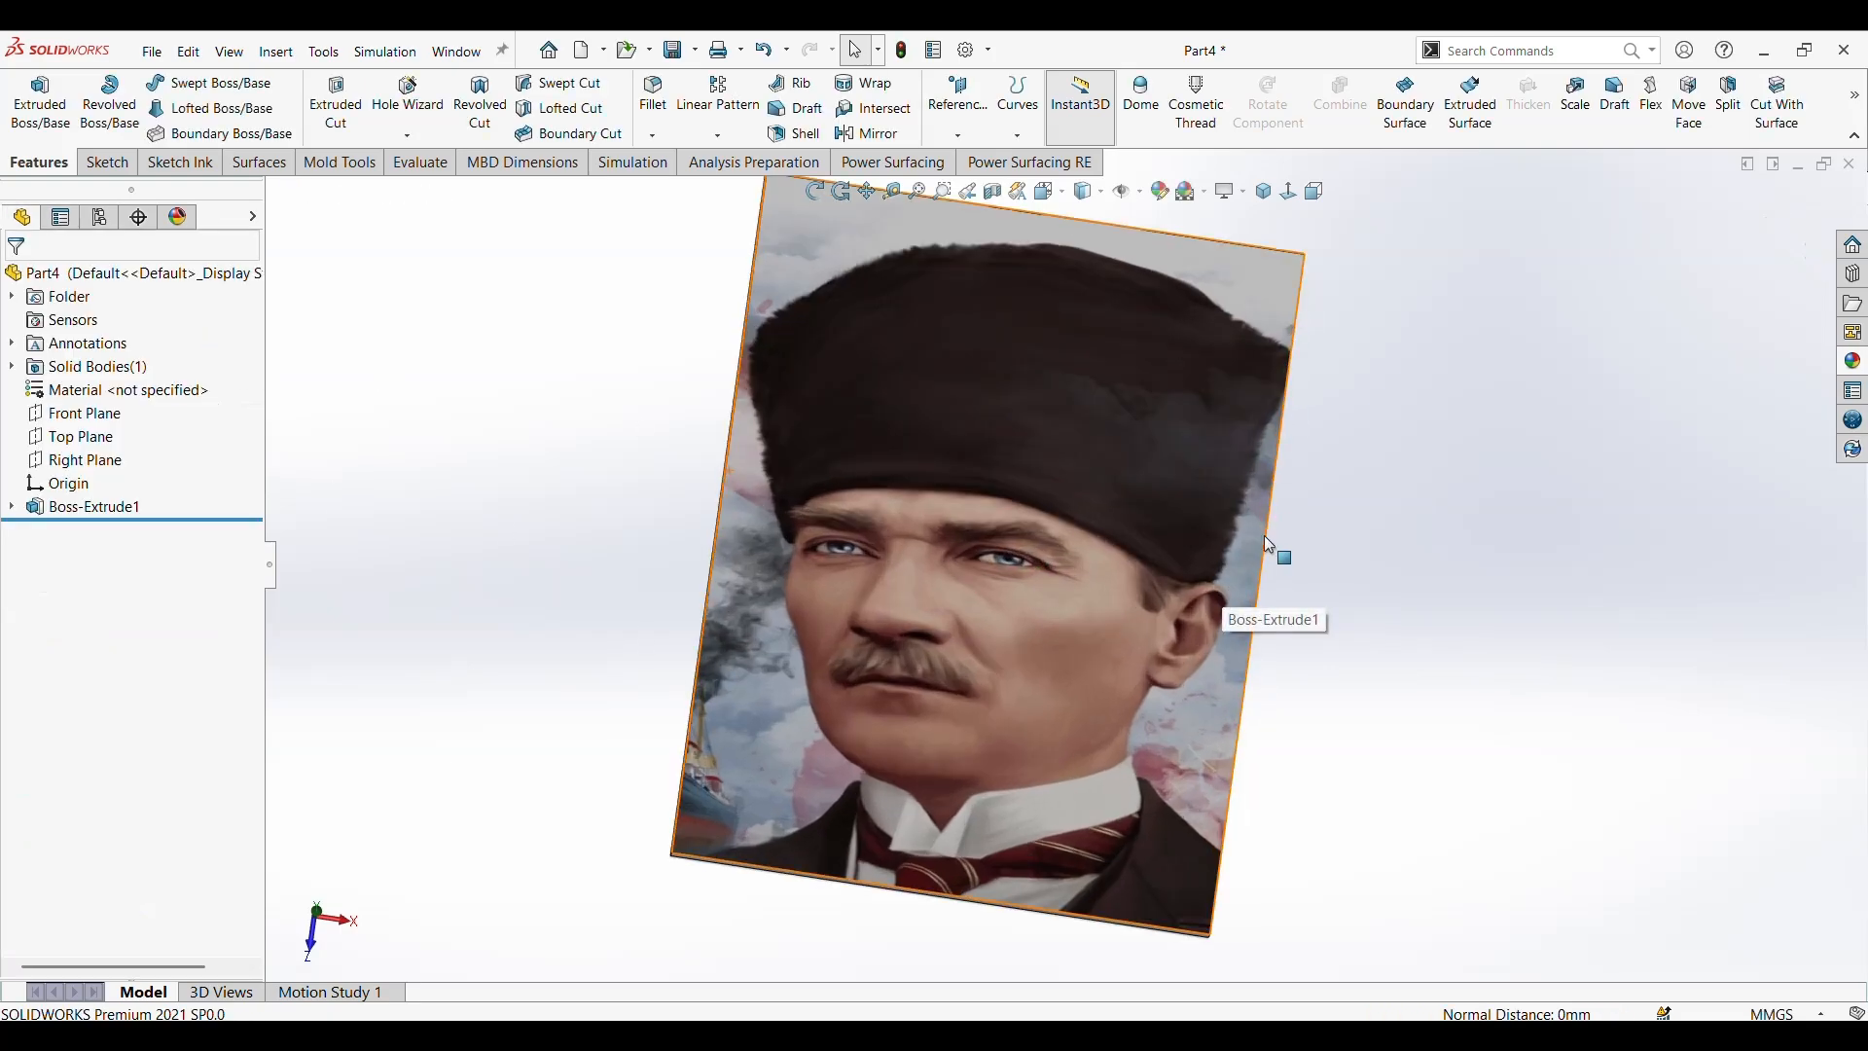
scroll(1222, 578, down, 4)
mouse_move(1223, 578)
middle_down()
mouse_move(1071, 567)
mouse_move(1193, 529)
mouse_move(1201, 555)
middle_up()
scroll(1051, 494, down, 2)
middle_drag(1050, 494, 1110, 547)
click(10, 367)
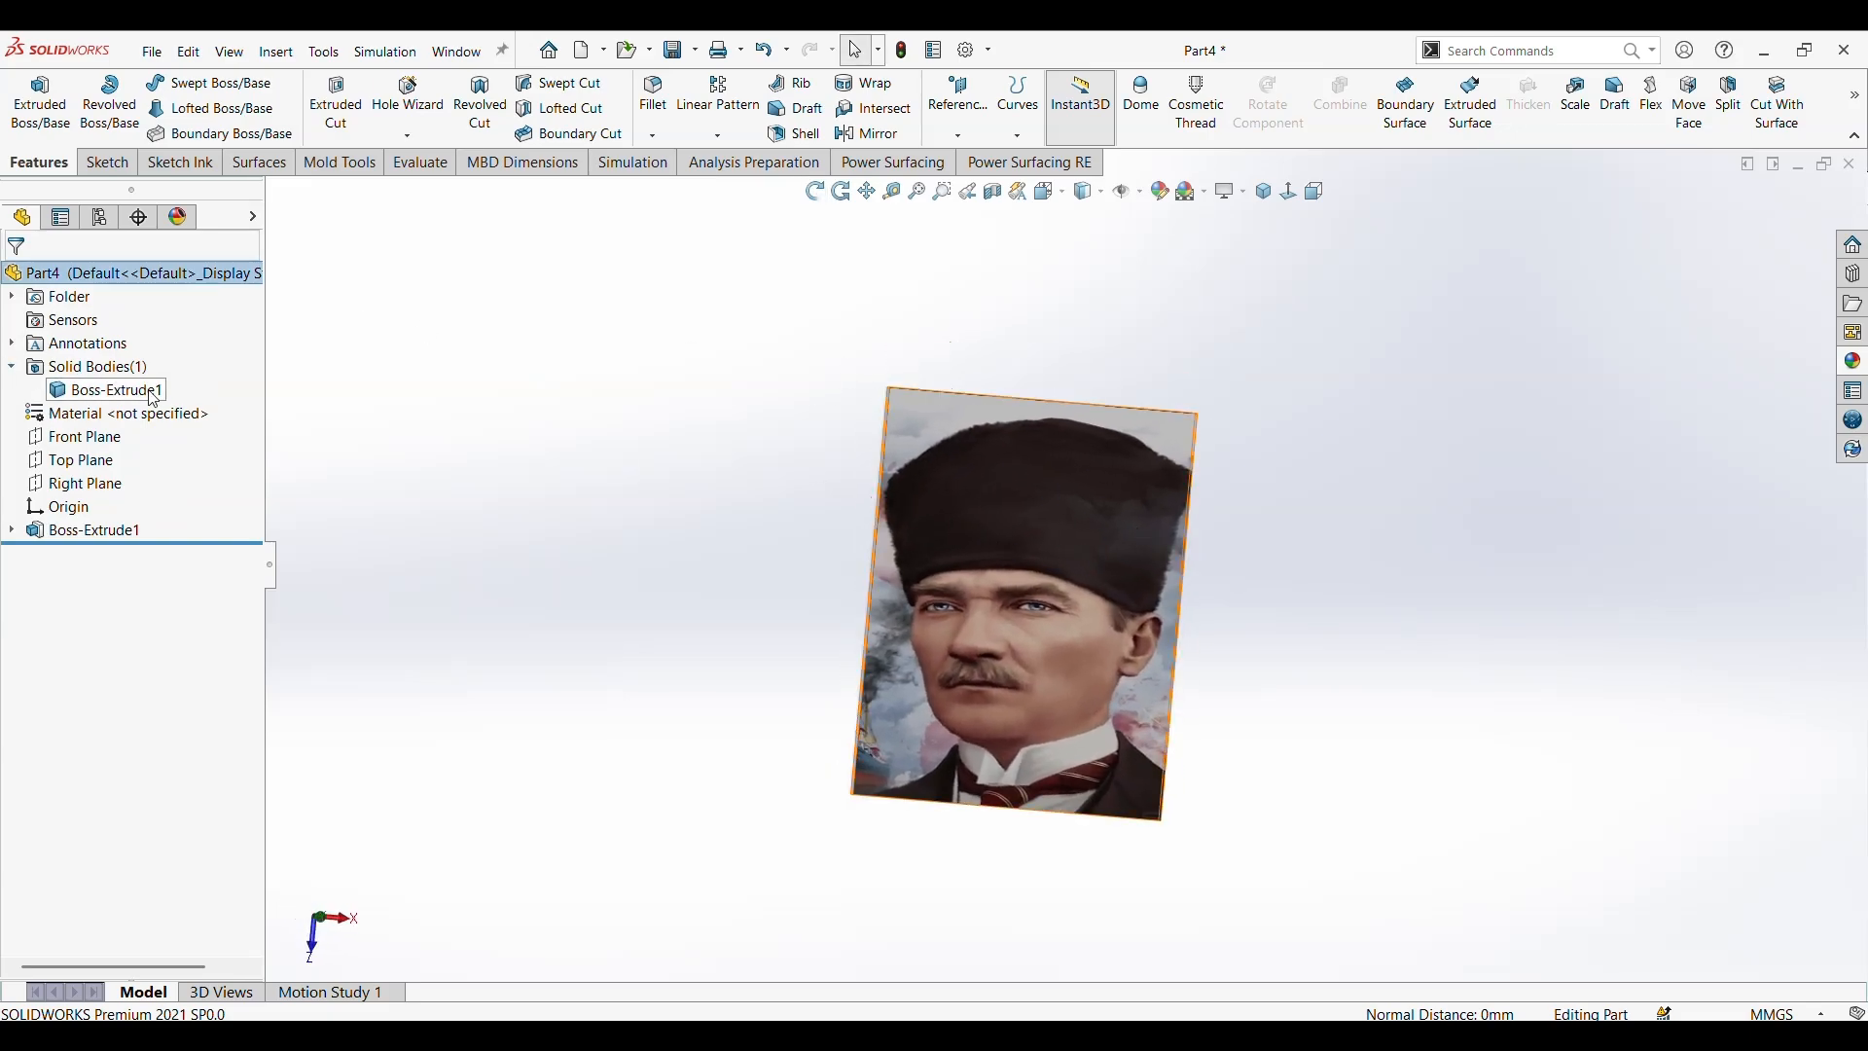
click(155, 392)
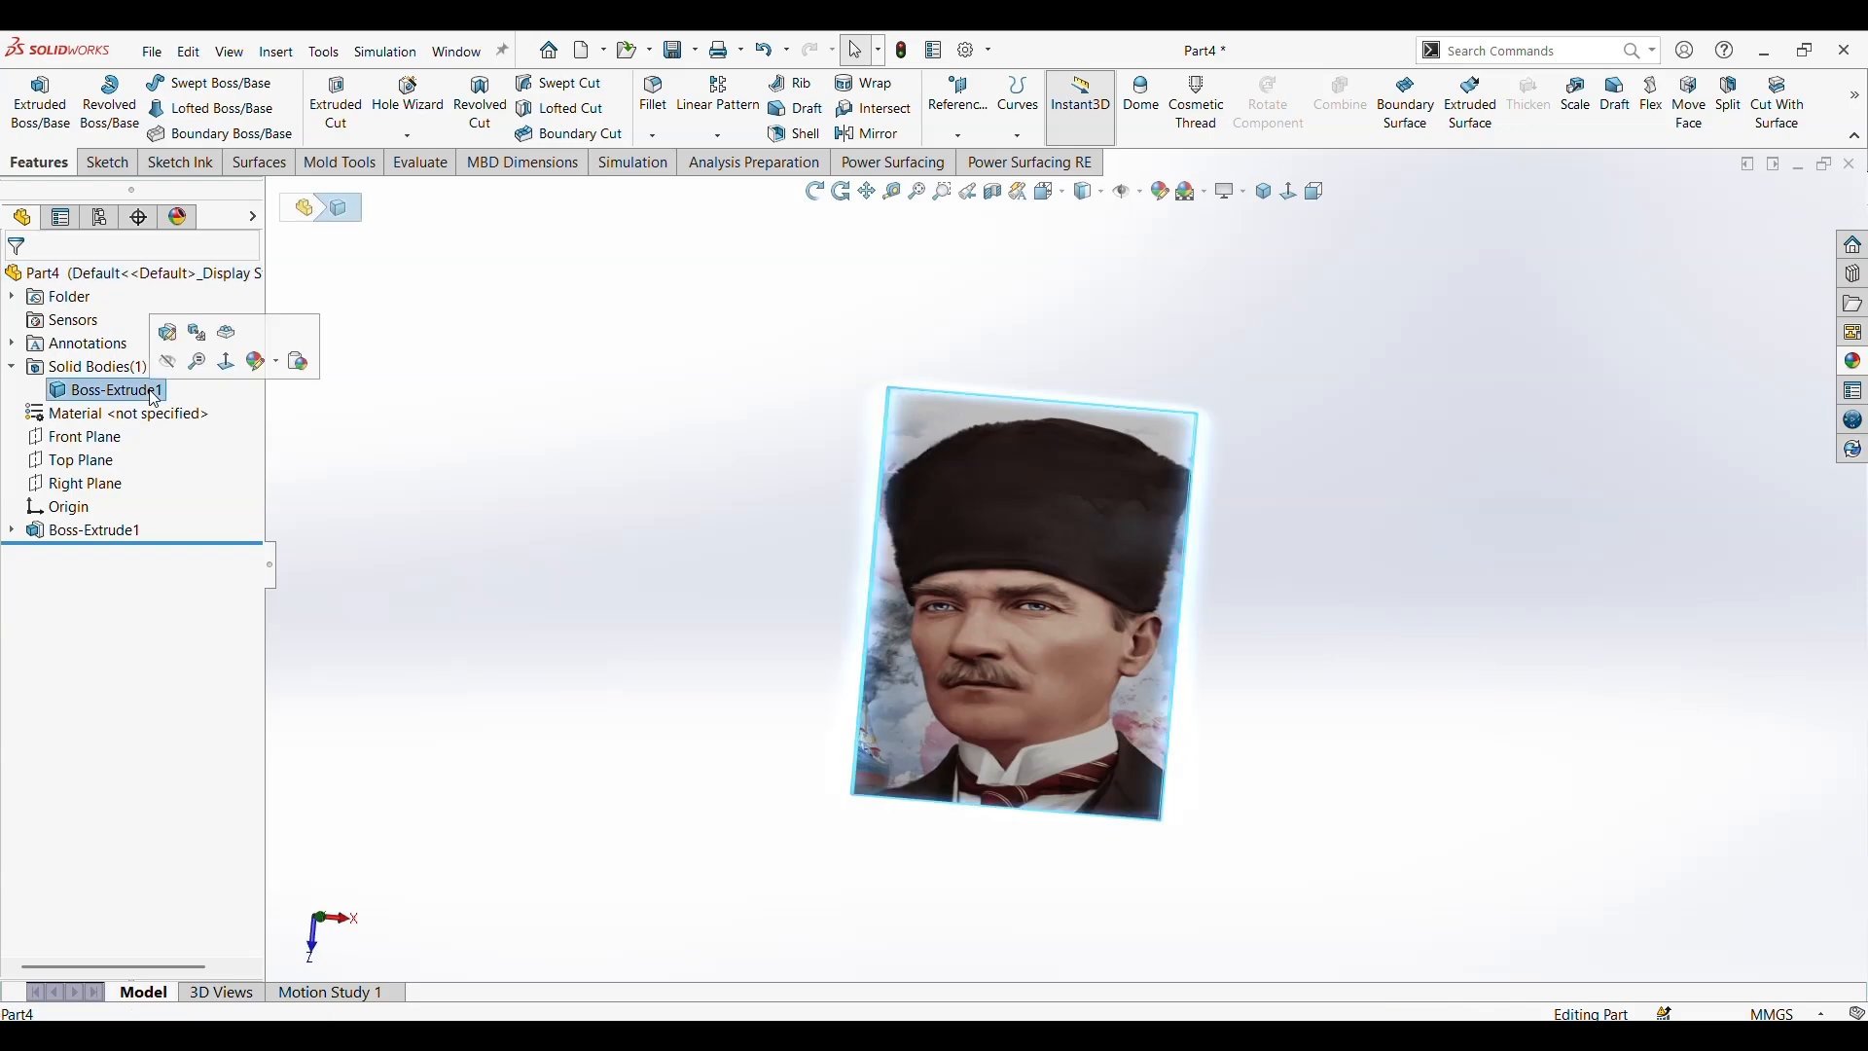
click(212, 334)
click(24, 467)
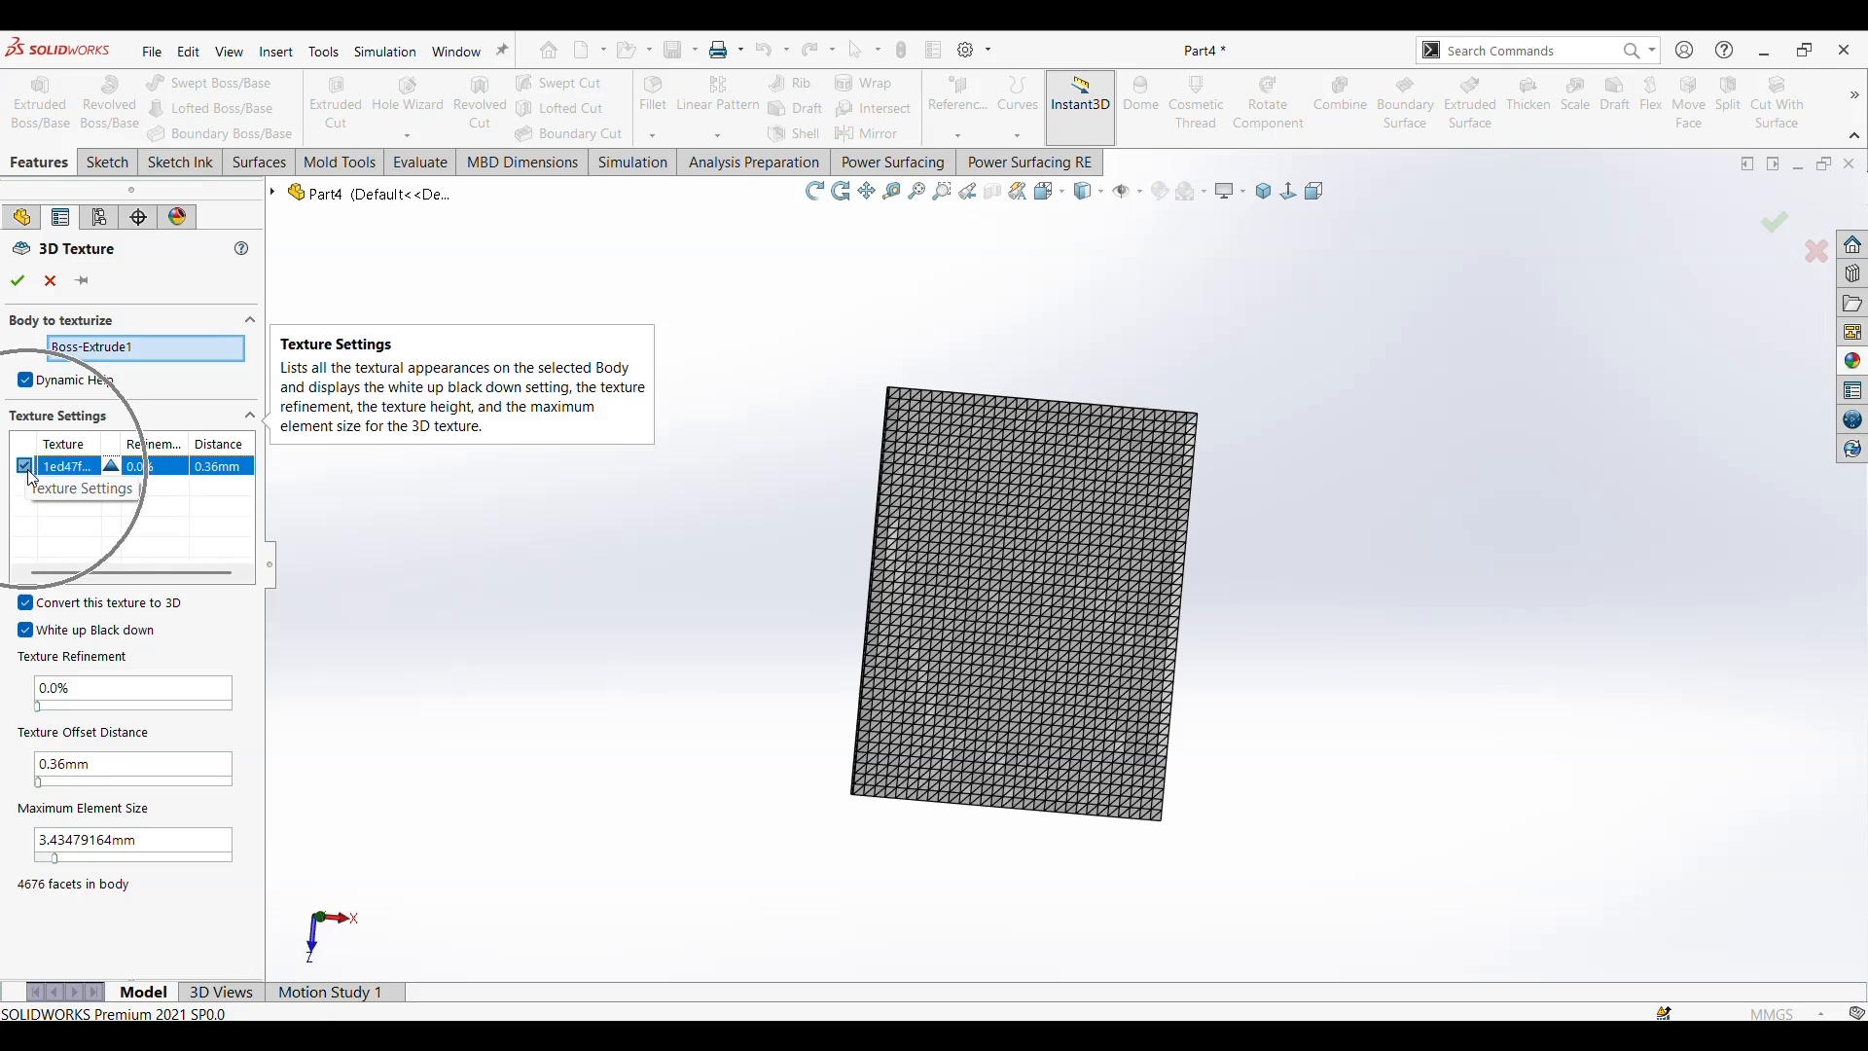
Set the texture refinement to 85.7% and the texture offset distance to 1 mm
click(93, 708)
click(105, 691)
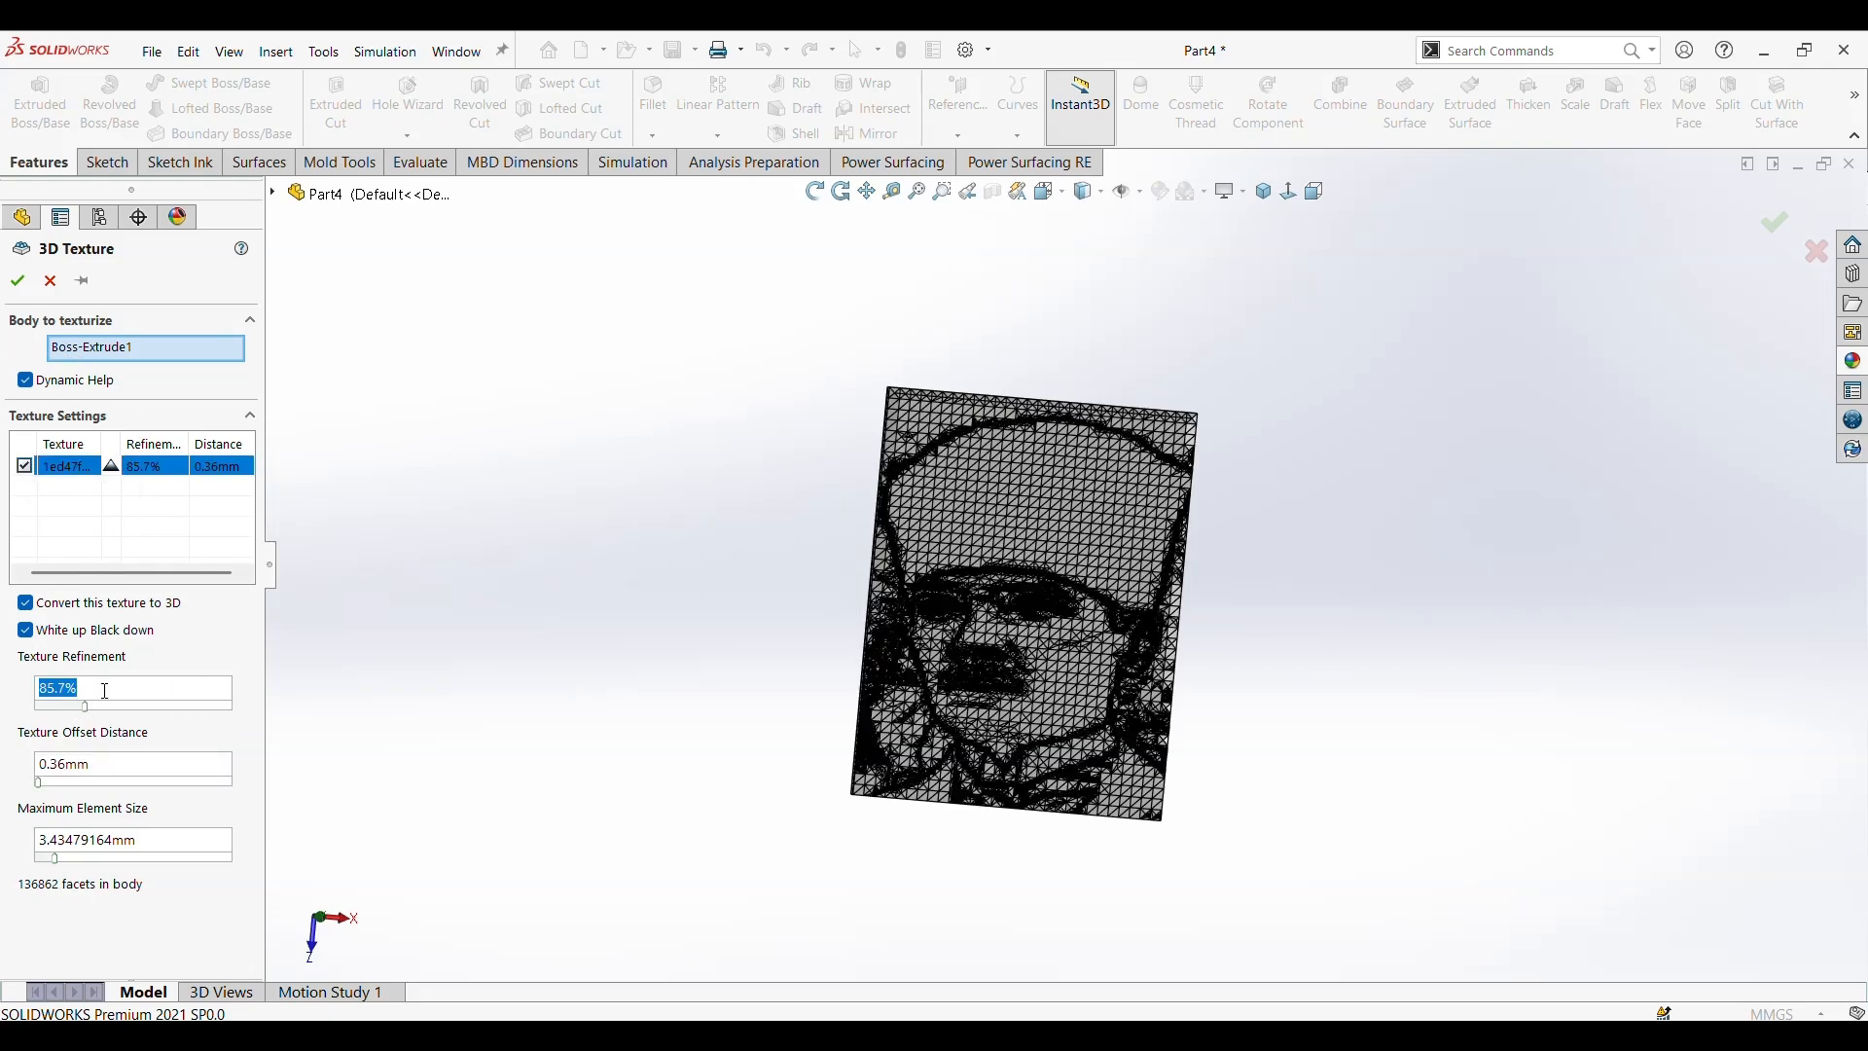
click(71, 782)
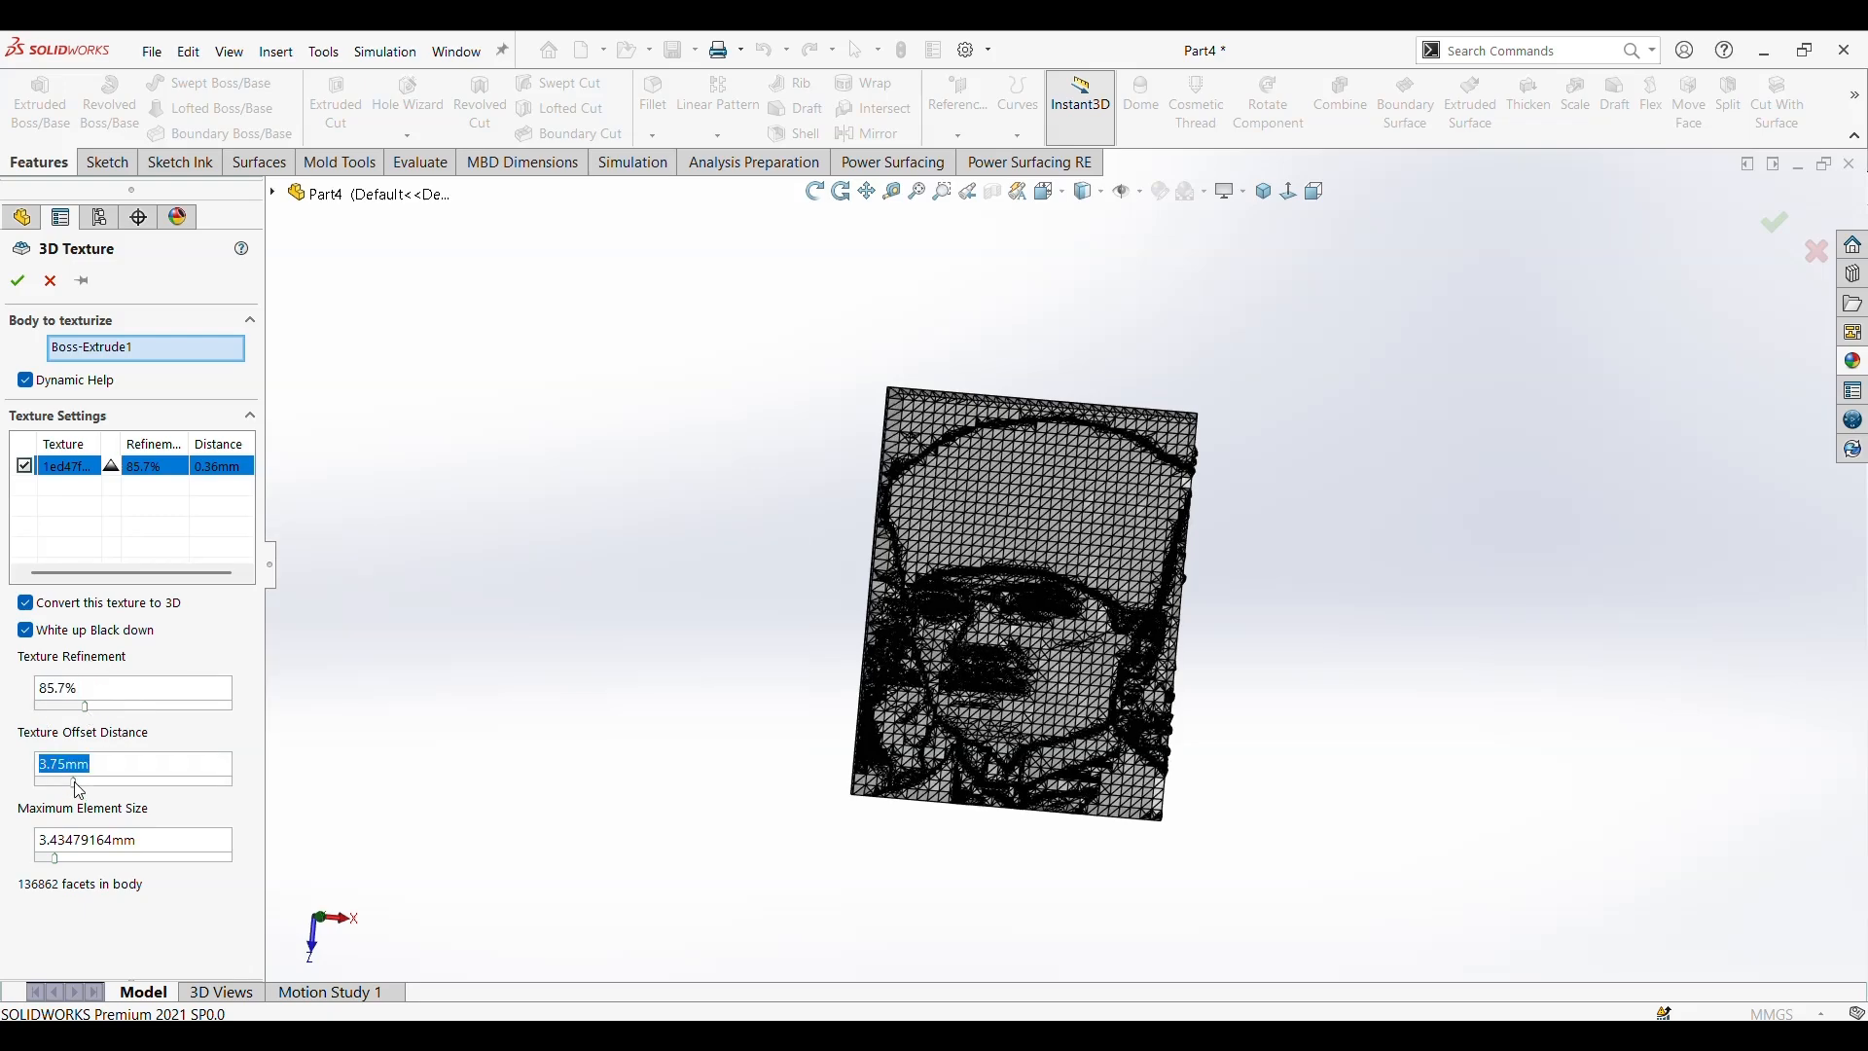
click(60, 784)
click(58, 787)
text(1)
key(Return)
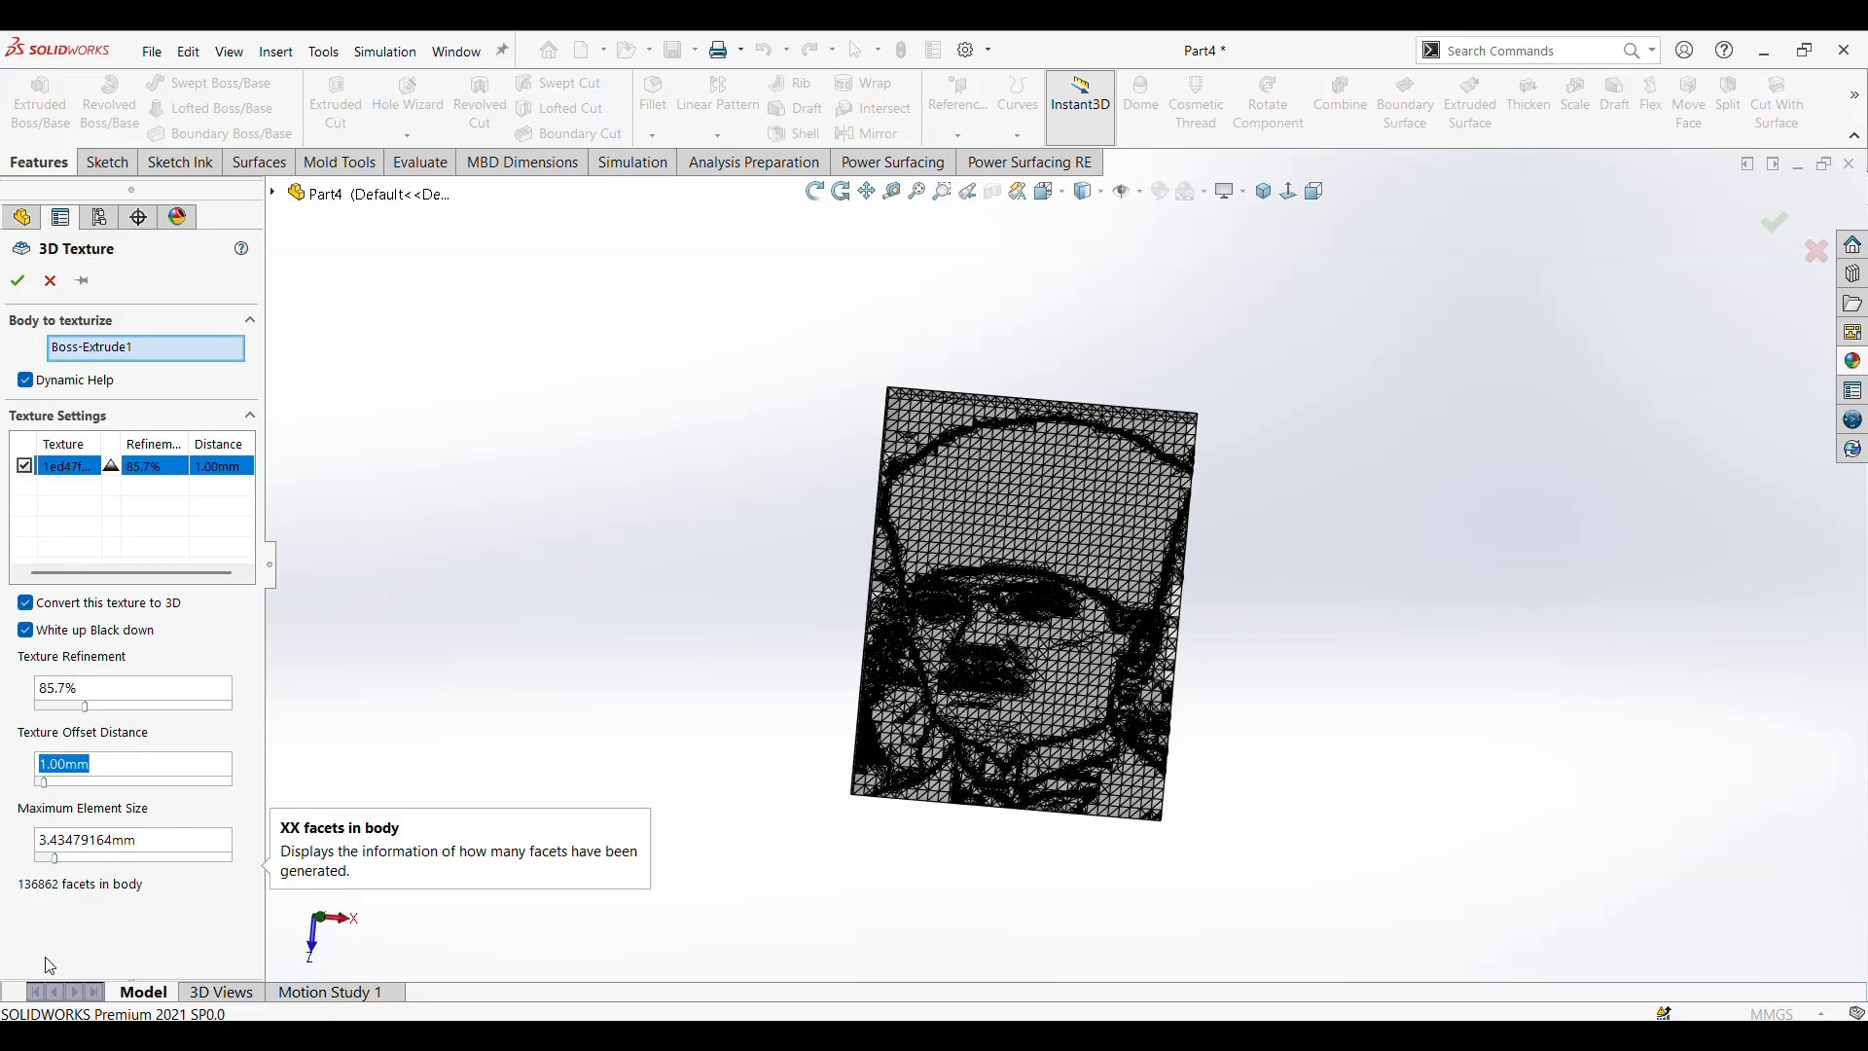
Set the 3D texture's maximum element size to 1.5 mm and create the feature
click(109, 840)
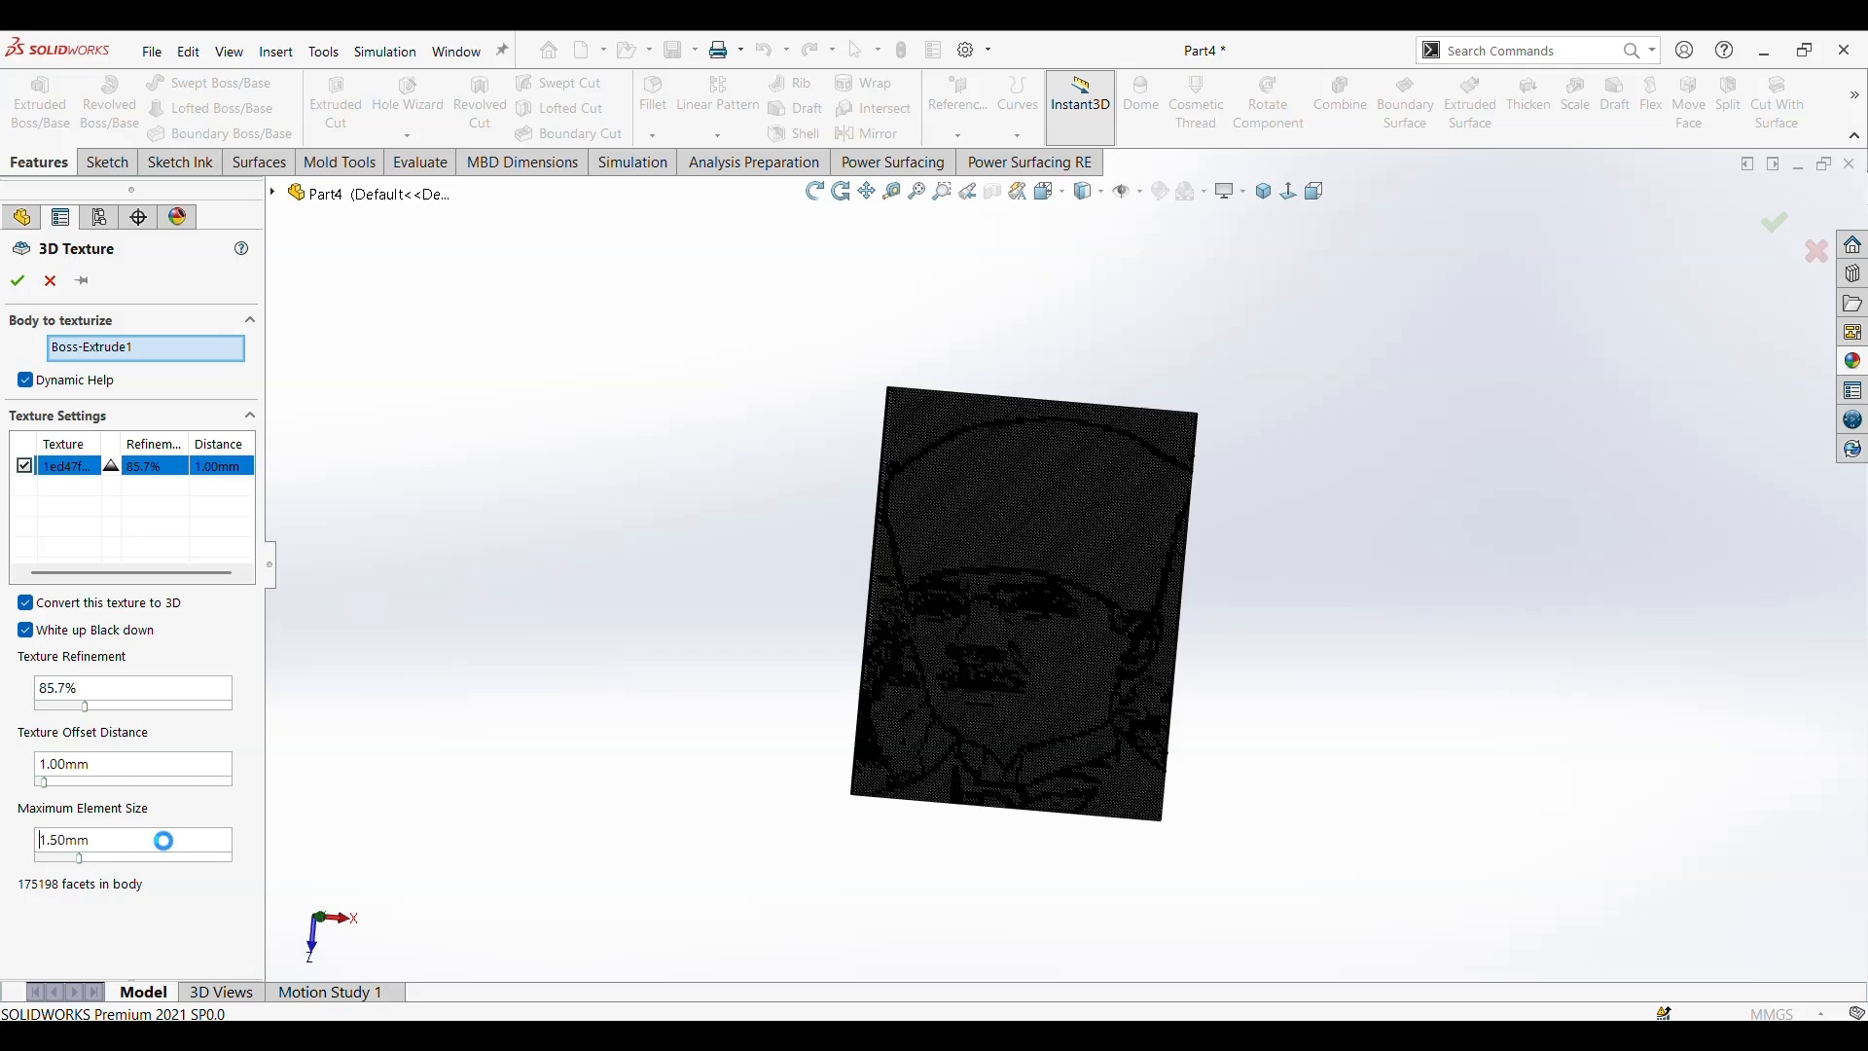
scroll(993, 700, down, 5)
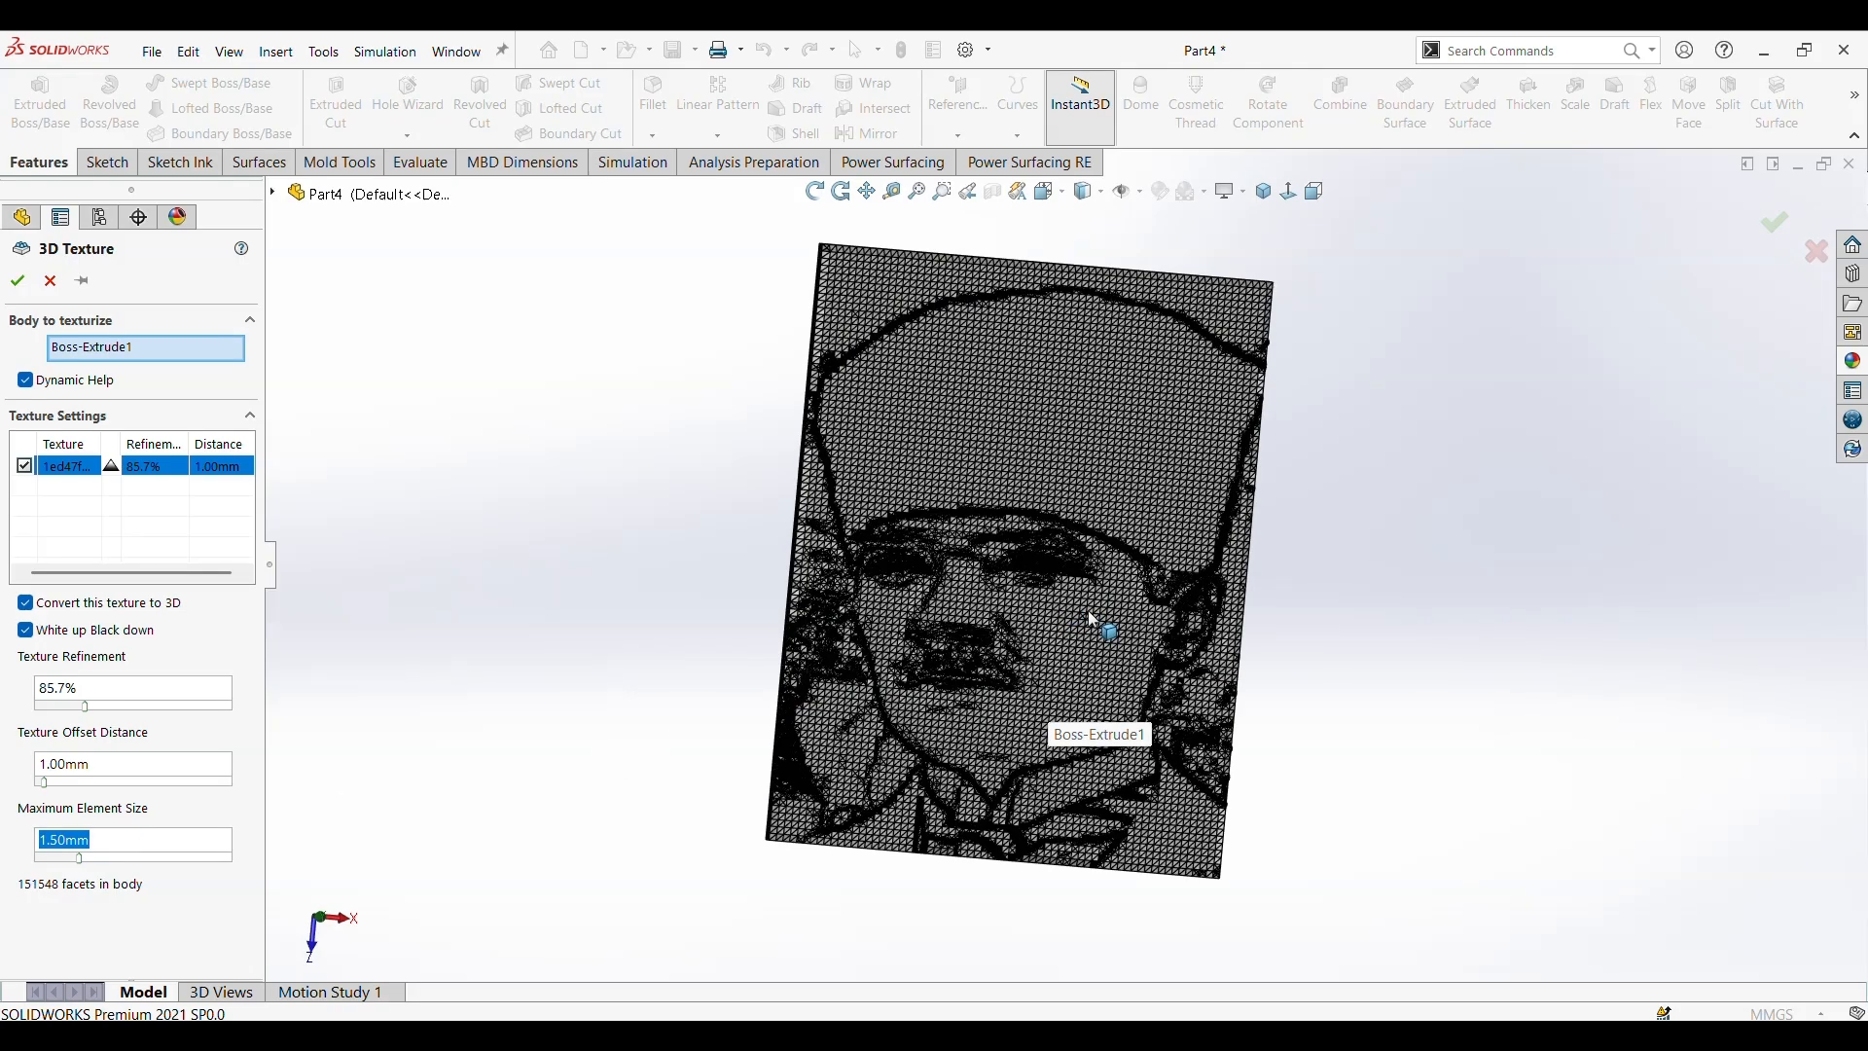
scroll(1099, 662, up, 2)
middle_drag(1109, 655, 1236, 565)
click(16, 282)
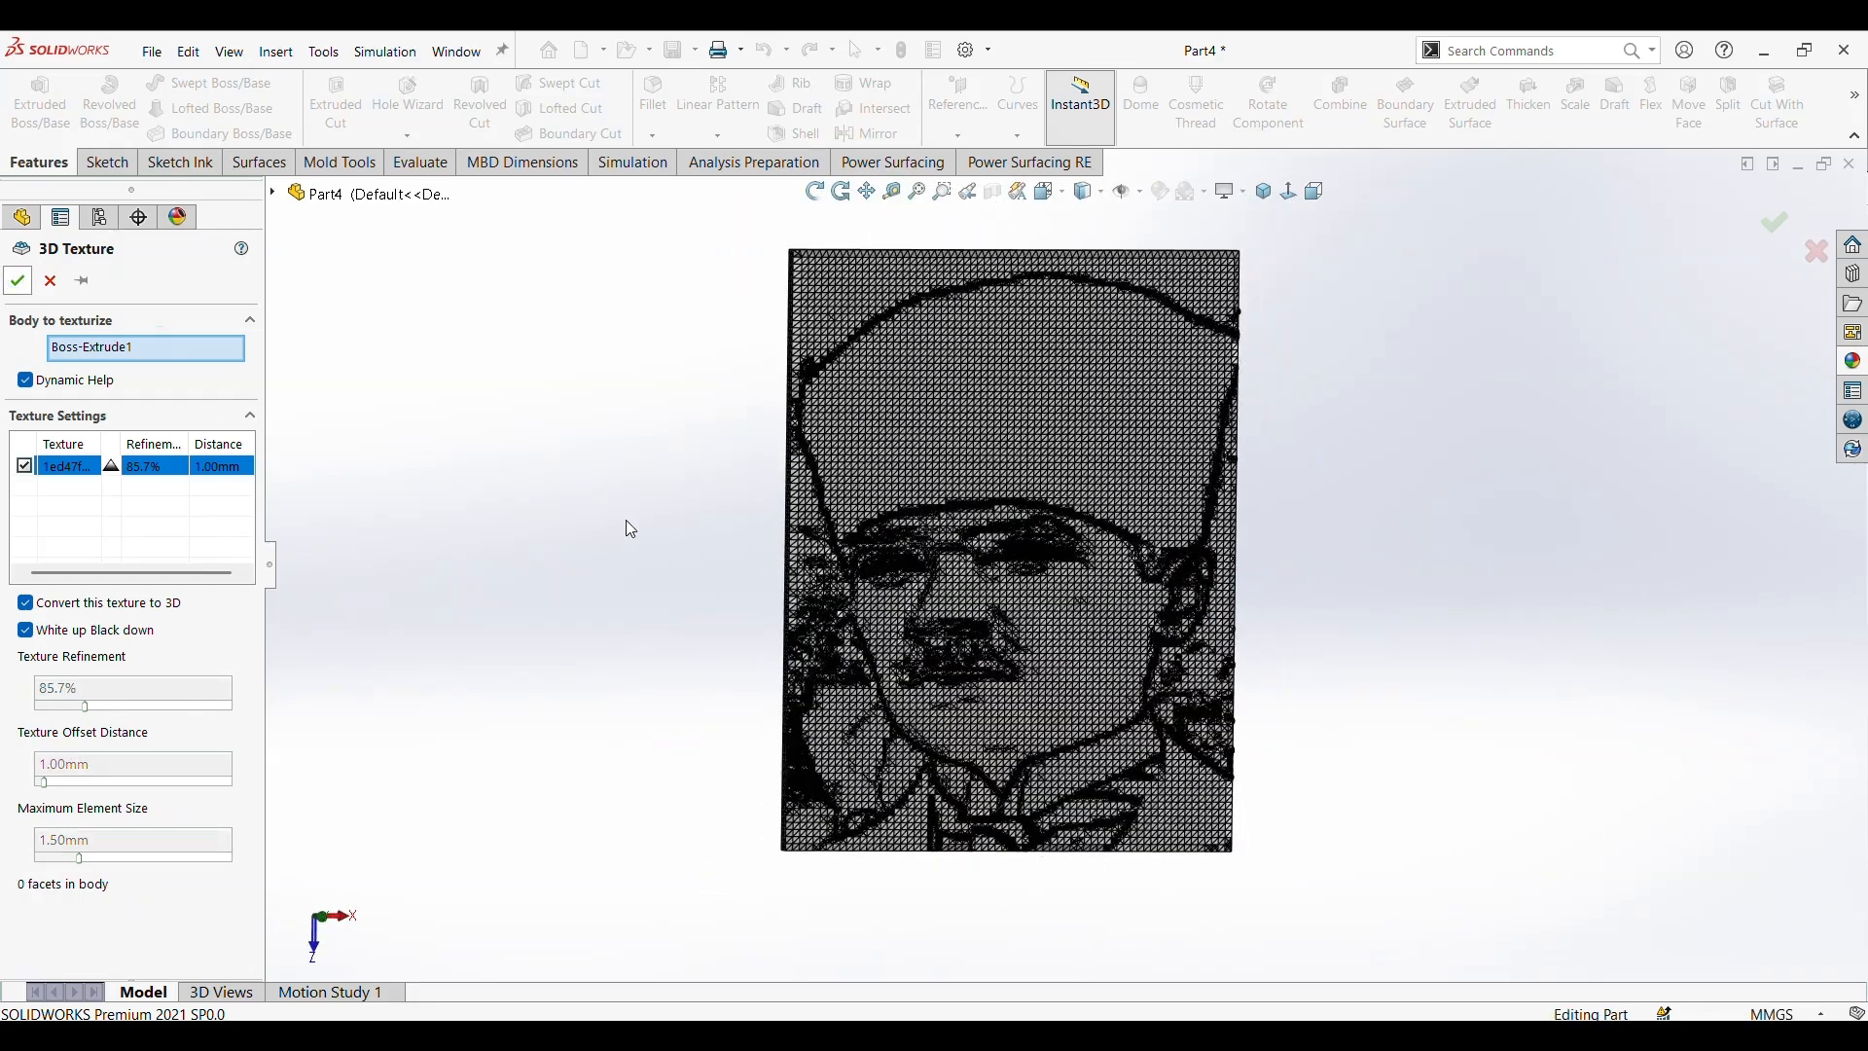
Switch the display style to Shaded without edges and inspect the portrait relief from the isometric view and from above
click(1102, 192)
click(1085, 245)
scroll(1129, 646, down, 2)
mouse_move(1020, 684)
middle_down()
mouse_move(1088, 647)
mouse_move(996, 689)
middle_up()
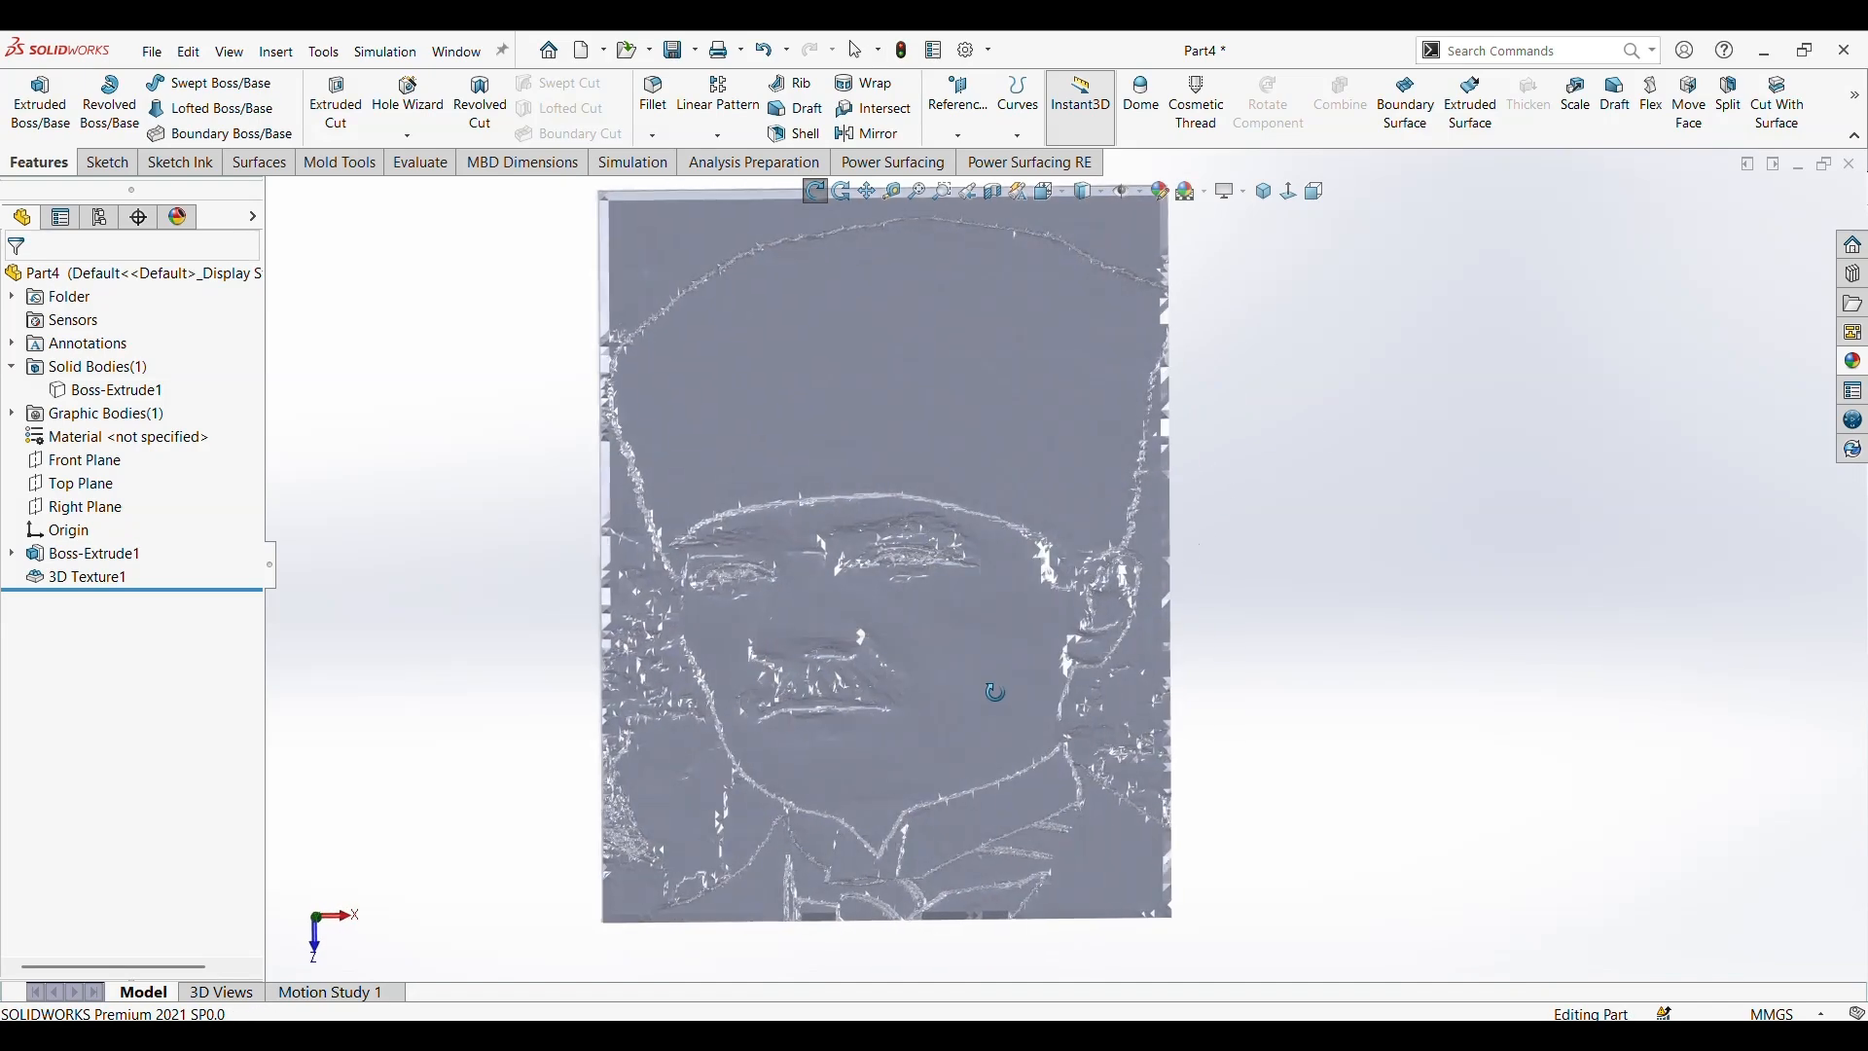
scroll(1002, 683, up, 3)
key(space)
click(1567, 625)
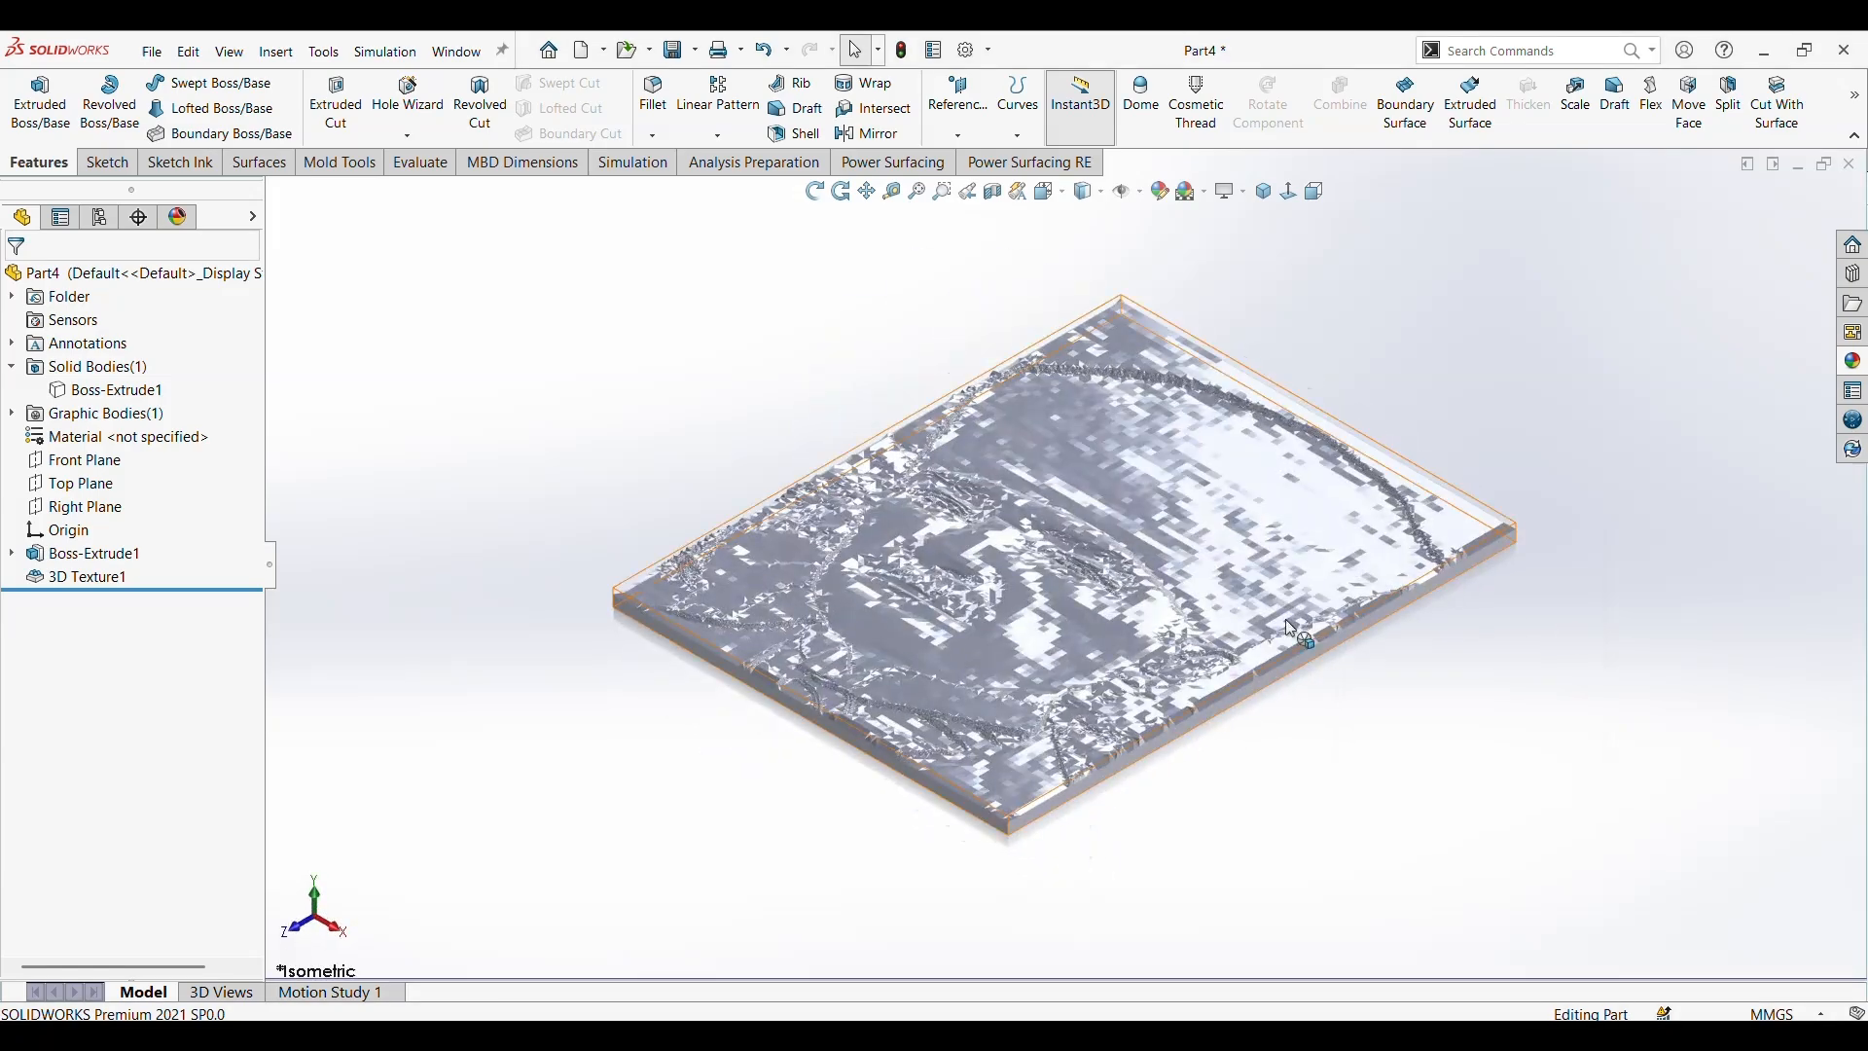
middle_drag(1203, 623, 1216, 856)
scroll(1172, 835, down, 2)
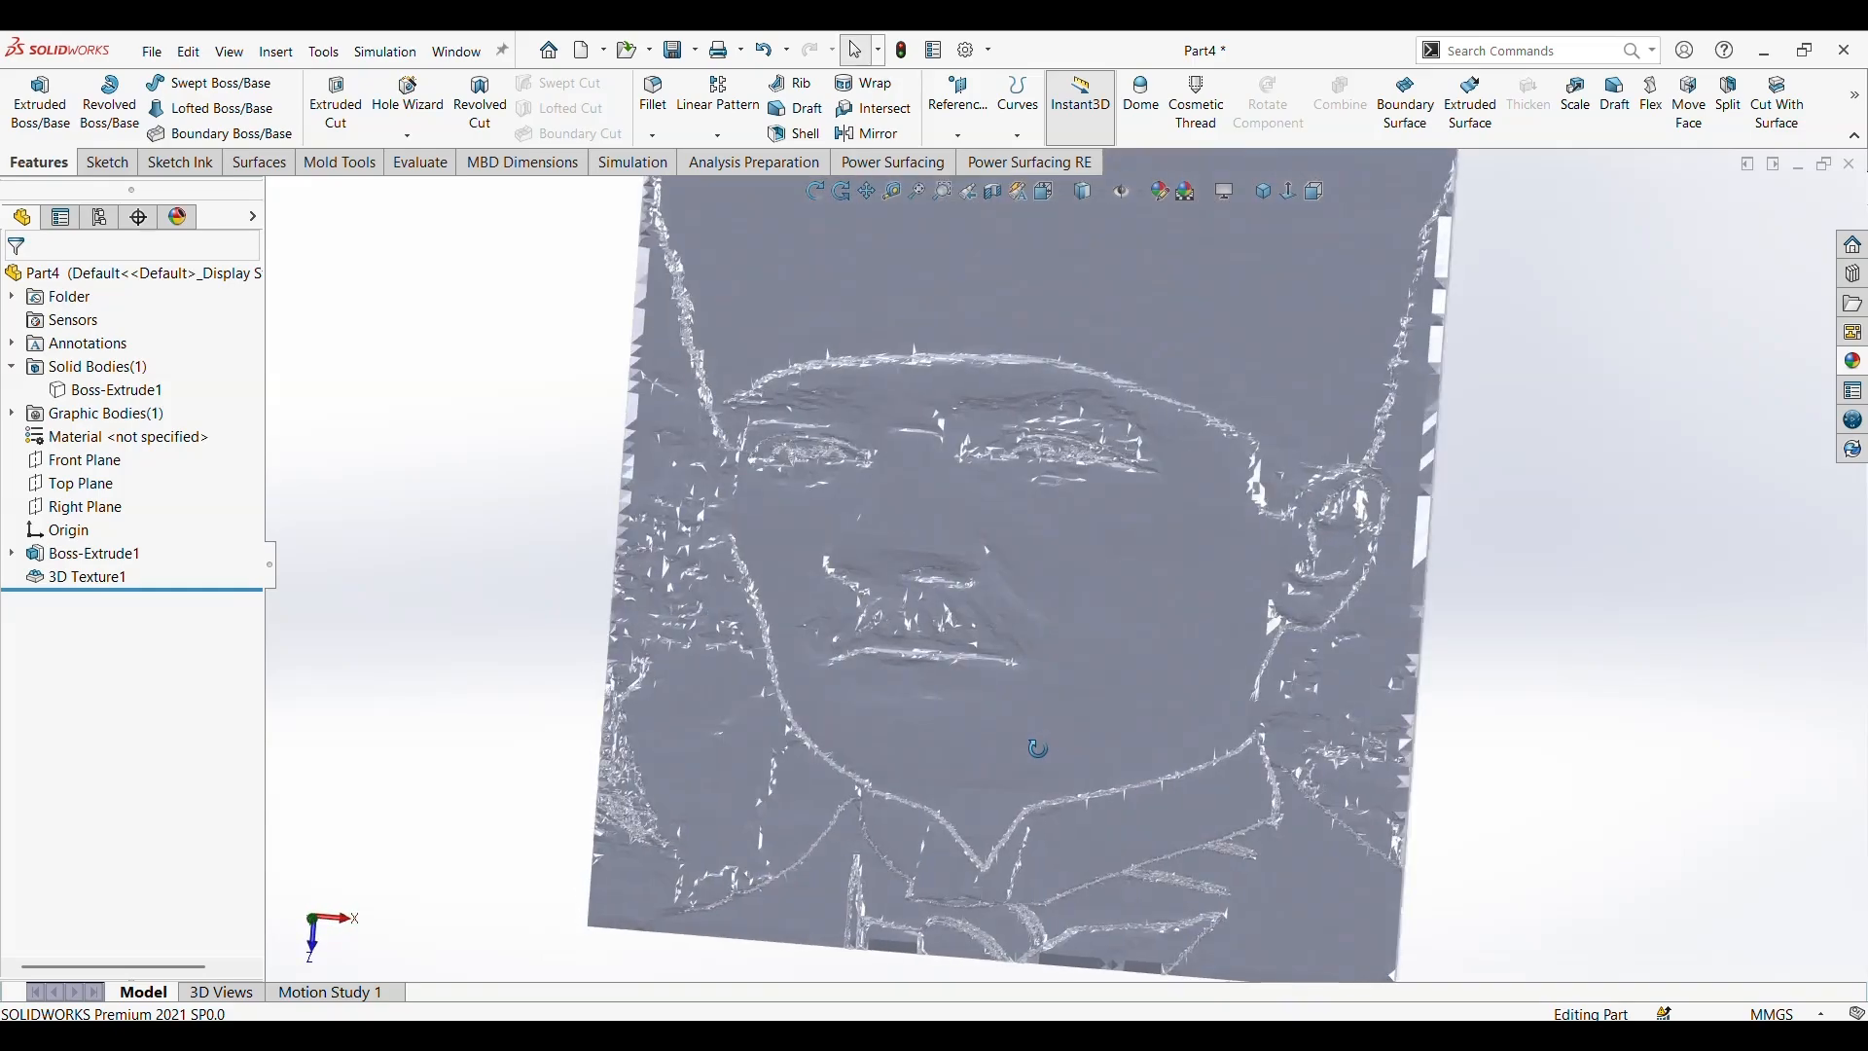
scroll(1036, 715, up, 5)
Edit the 3D texture feature, setting the maximum element size to 1.2 mm and the texture offset distance to 1.3 mm
click(70, 576)
click(85, 525)
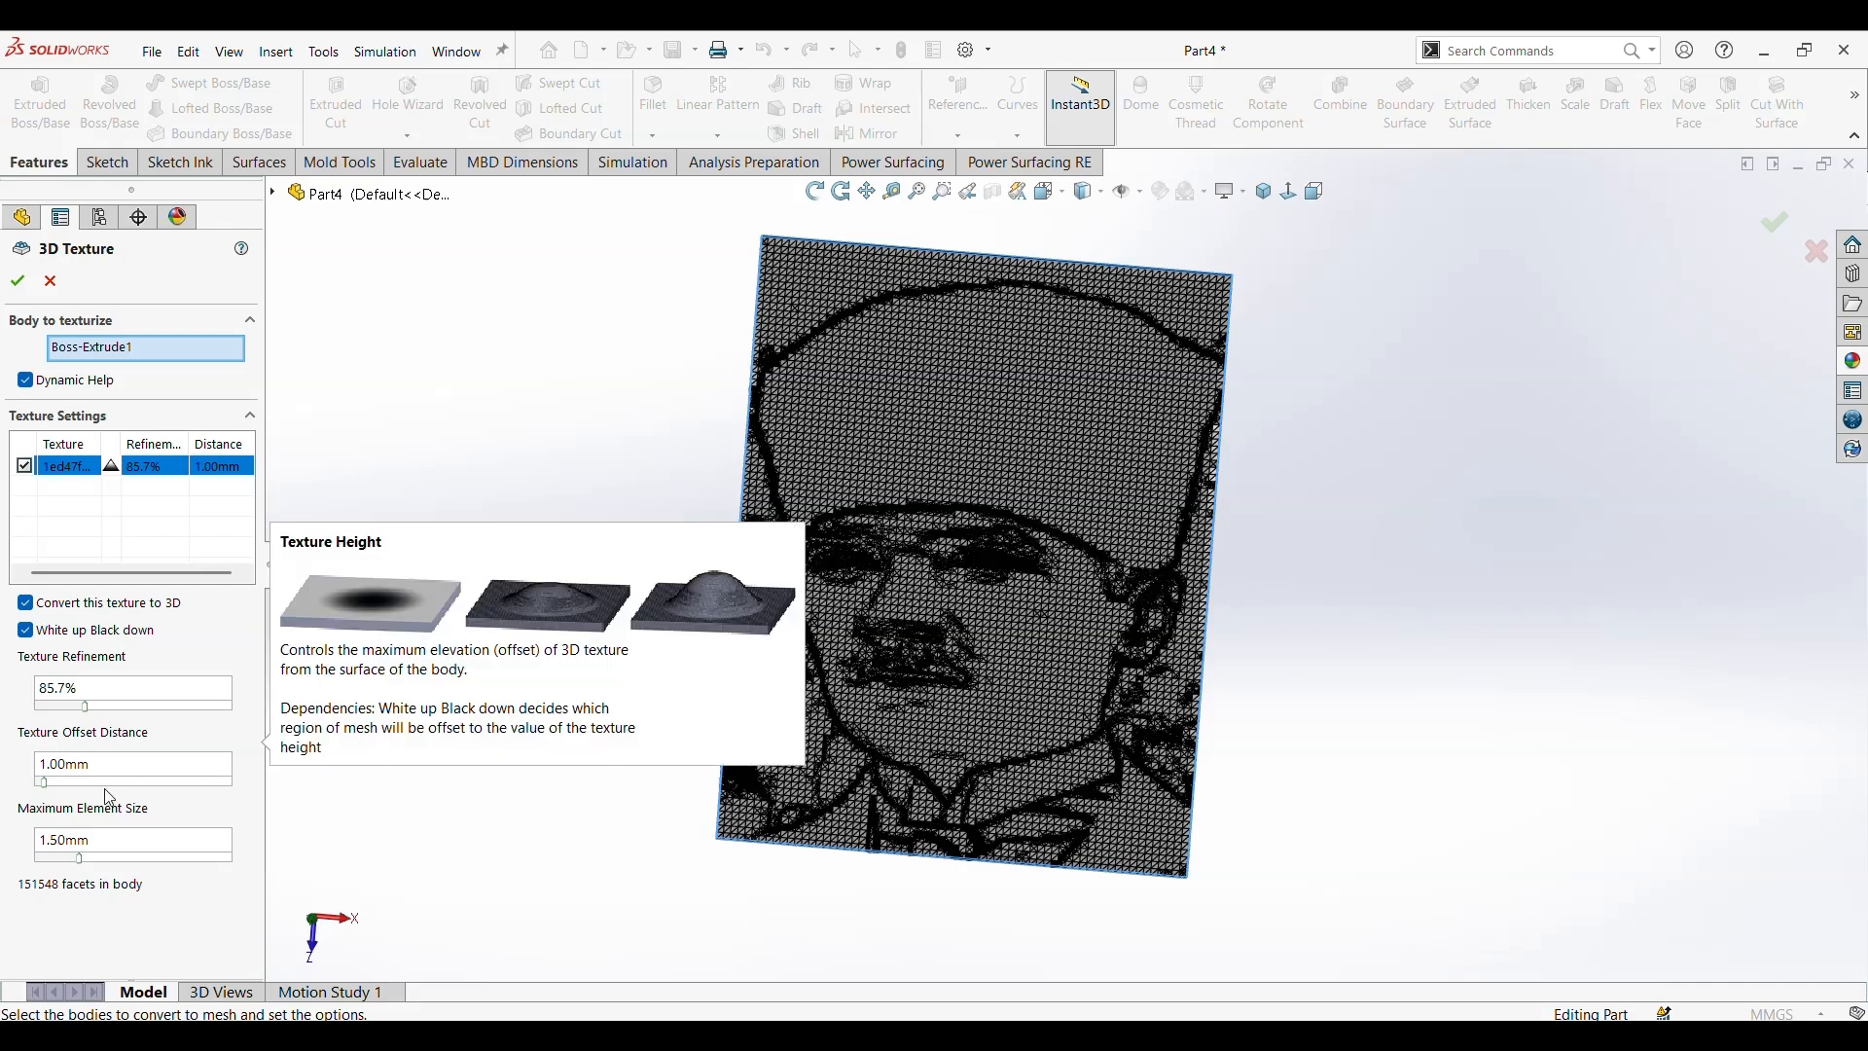
click(78, 837)
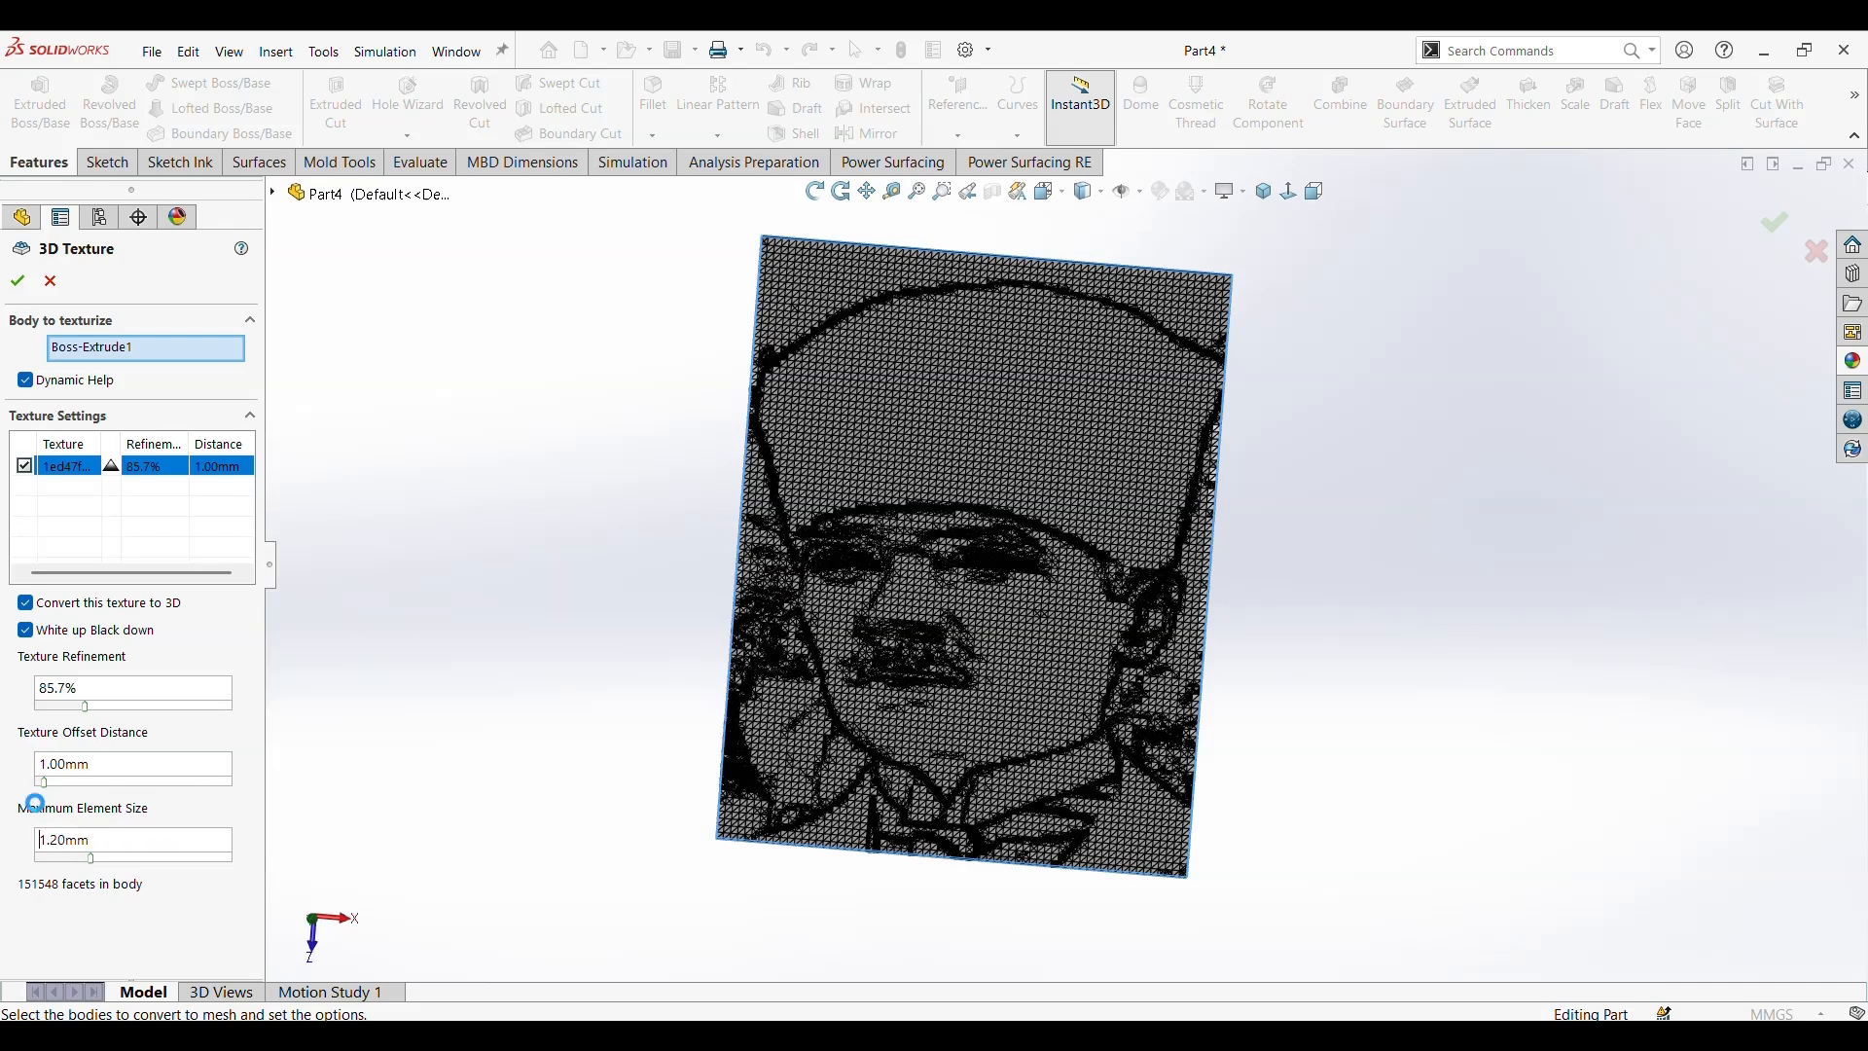
click(98, 762)
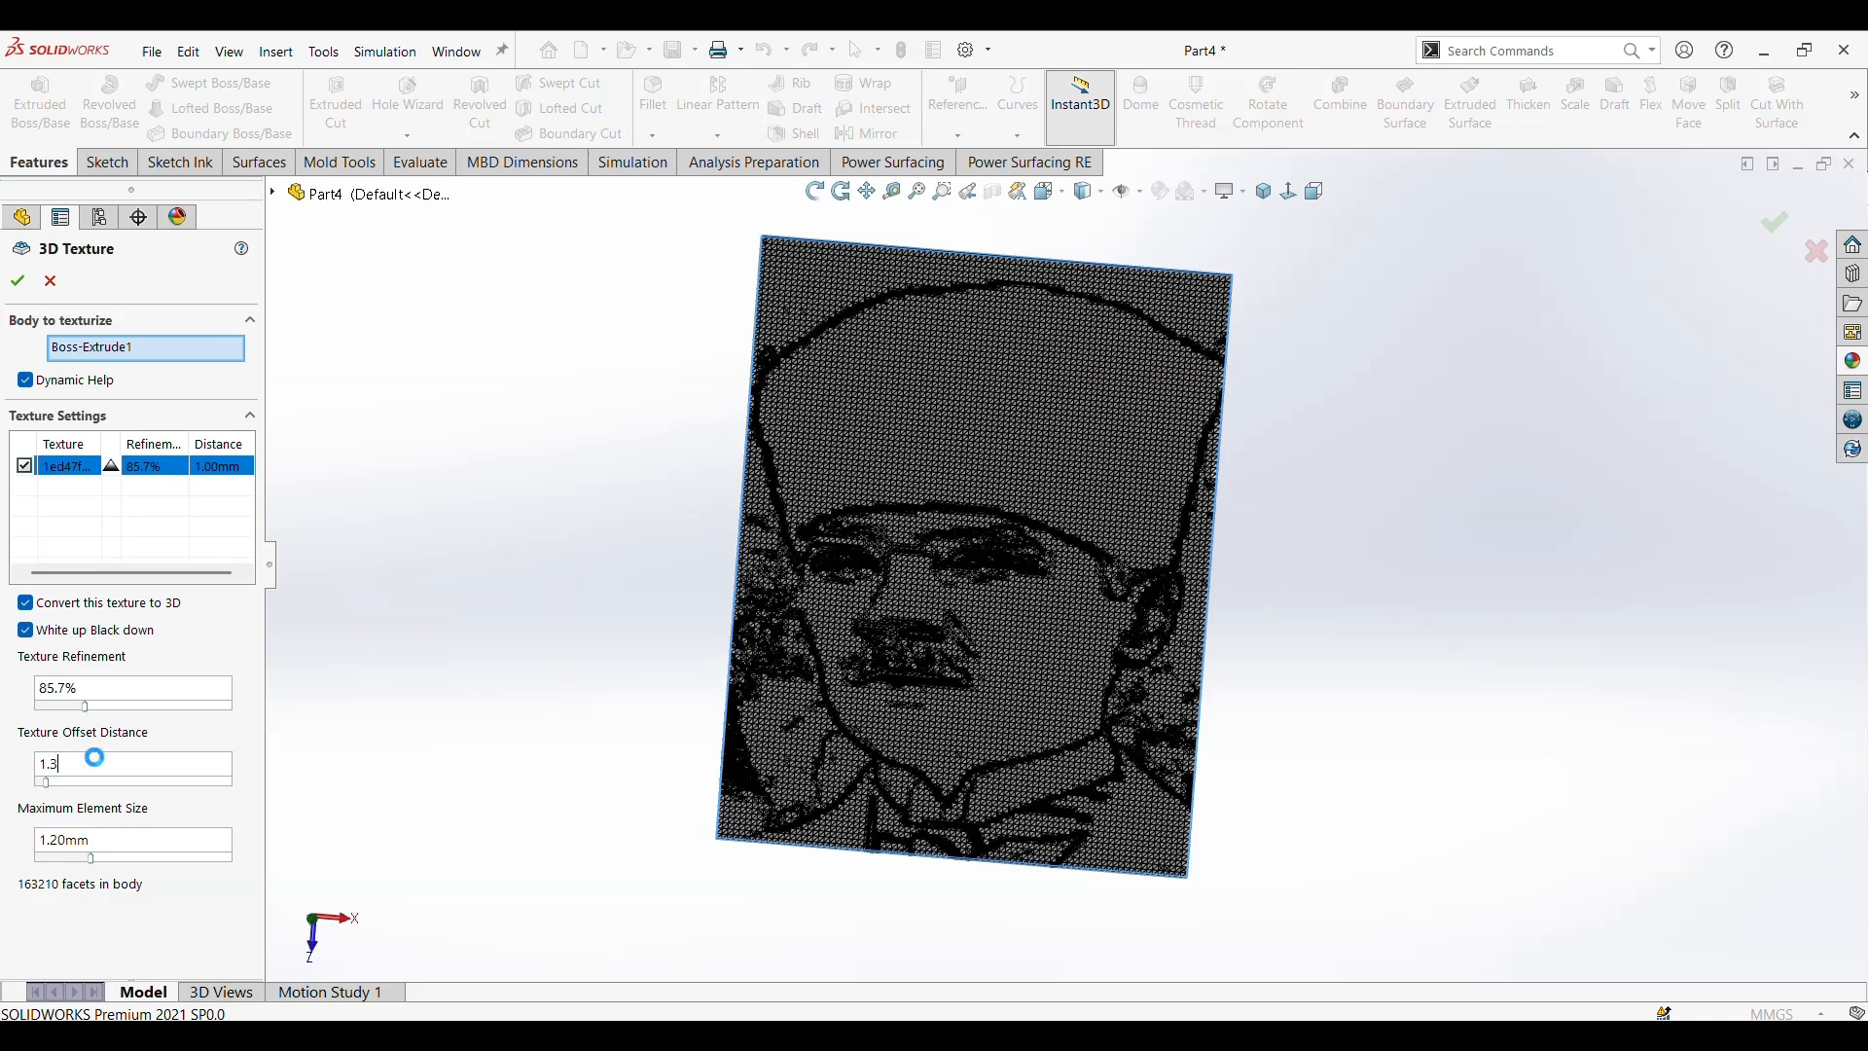
Examine the updated portrait relief on the plate from several angles and distances
middle_drag(501, 638, 700, 642)
scroll(804, 478, up, 2)
scroll(804, 477, down, 2)
middle_drag(1217, 550, 1293, 688)
click(1465, 556)
scroll(1277, 666, down, 1)
scroll(1115, 448, up, 2)
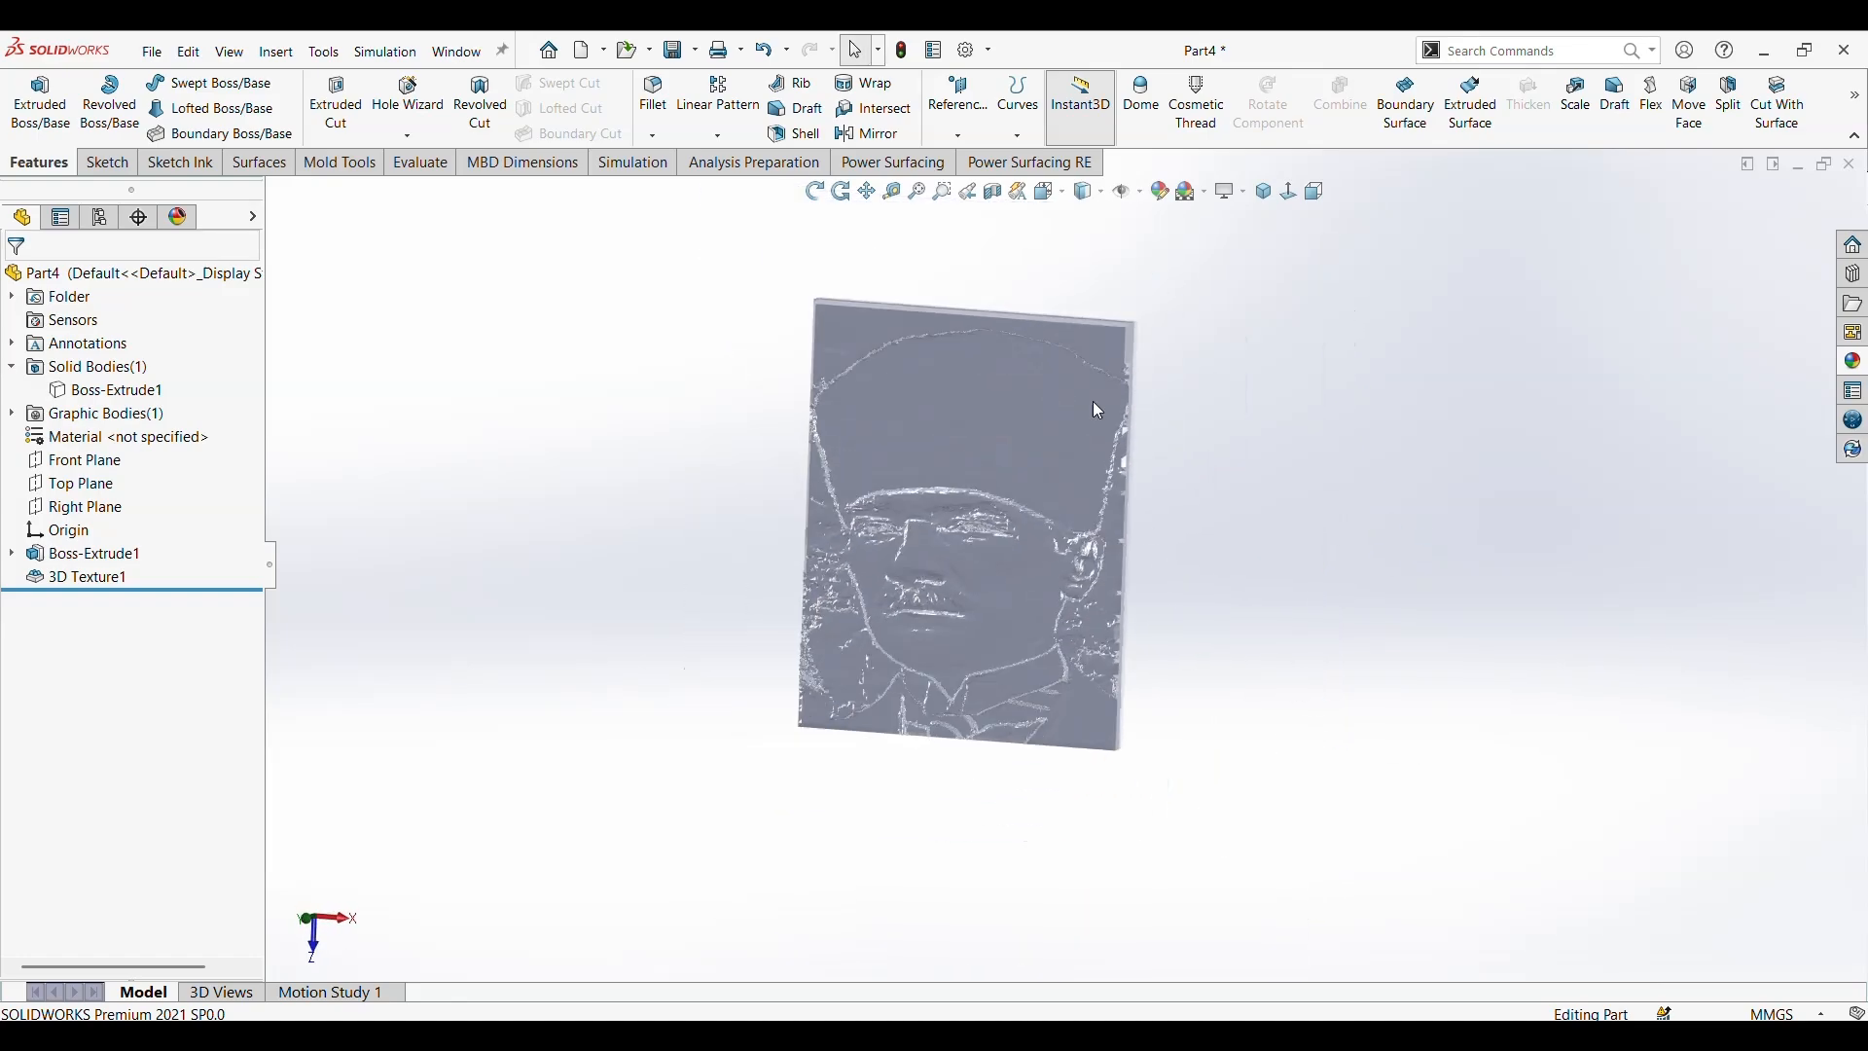
Turn on shadows for the shaded display of the plate
scroll(1113, 399, down, 1)
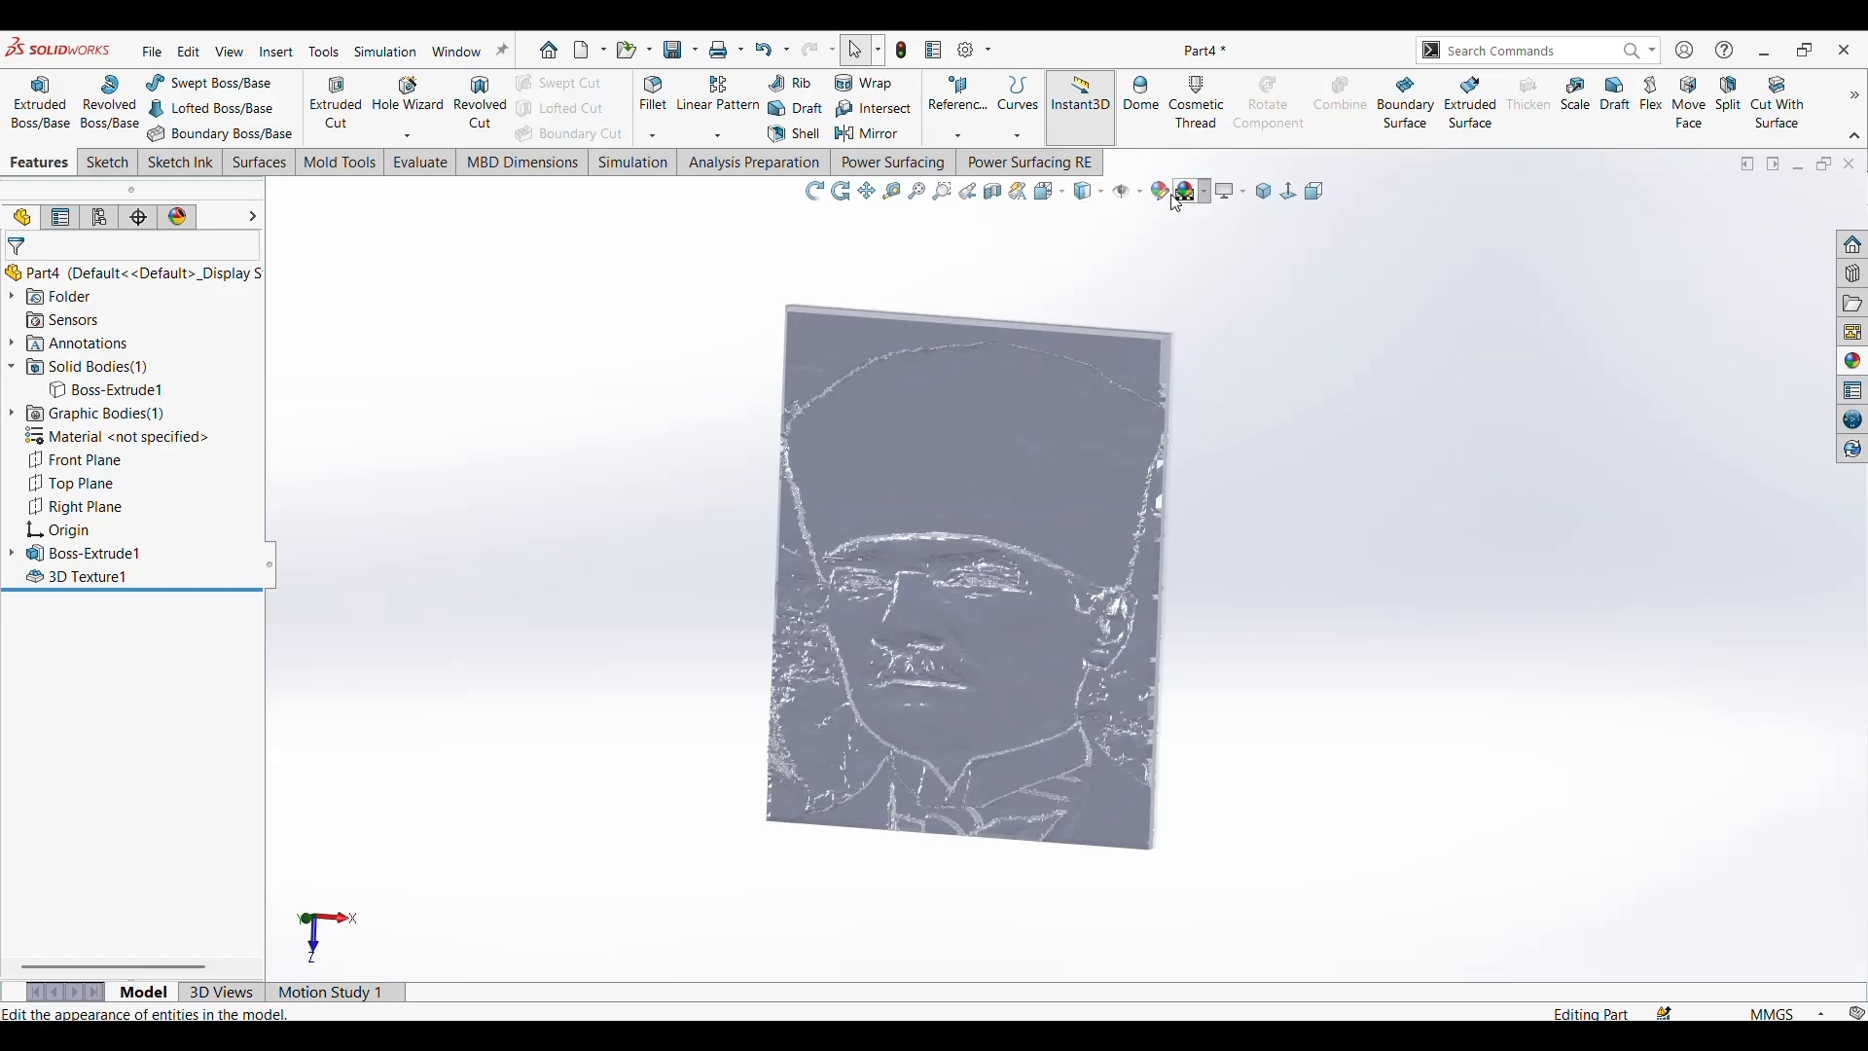
mouse_move(1230, 200)
click(1265, 243)
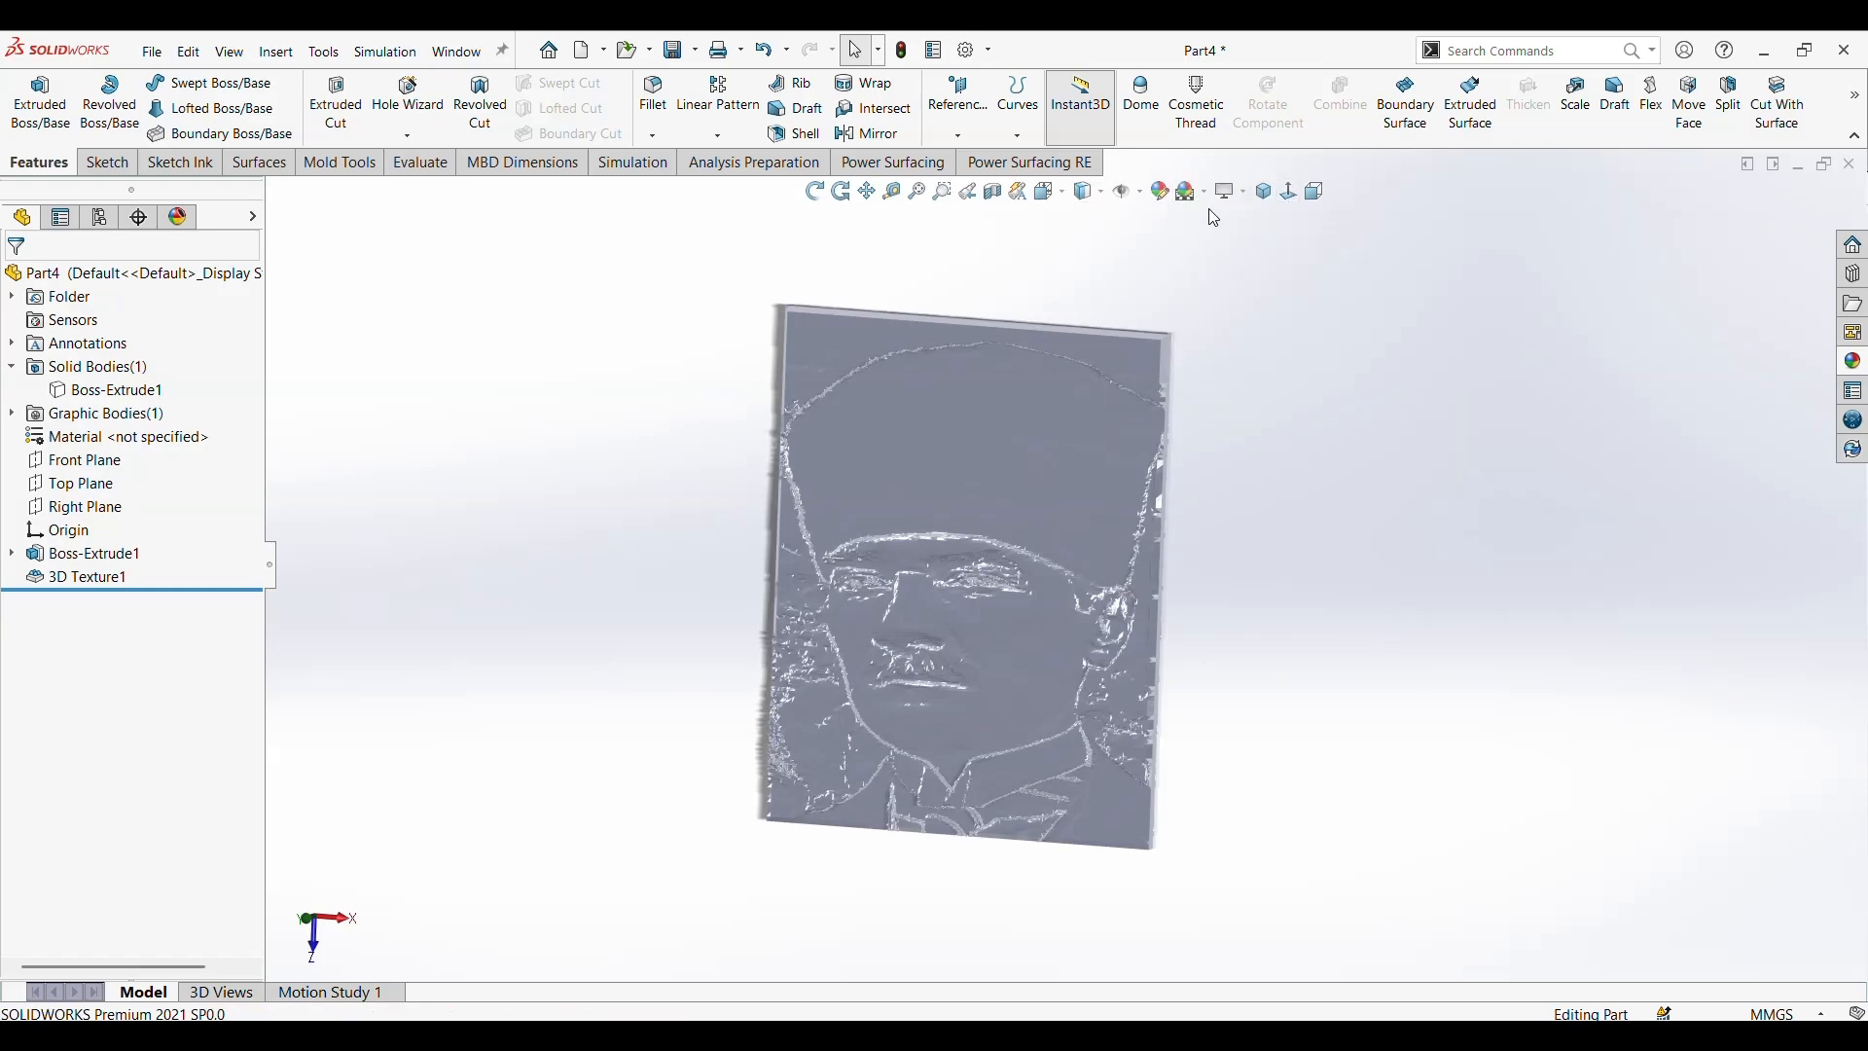
Turn off the shadows in the shaded display and view the portrait relief from the front
middle_drag(1235, 278, 1117, 346)
mouse_move(1248, 202)
click(1260, 245)
click(1265, 274)
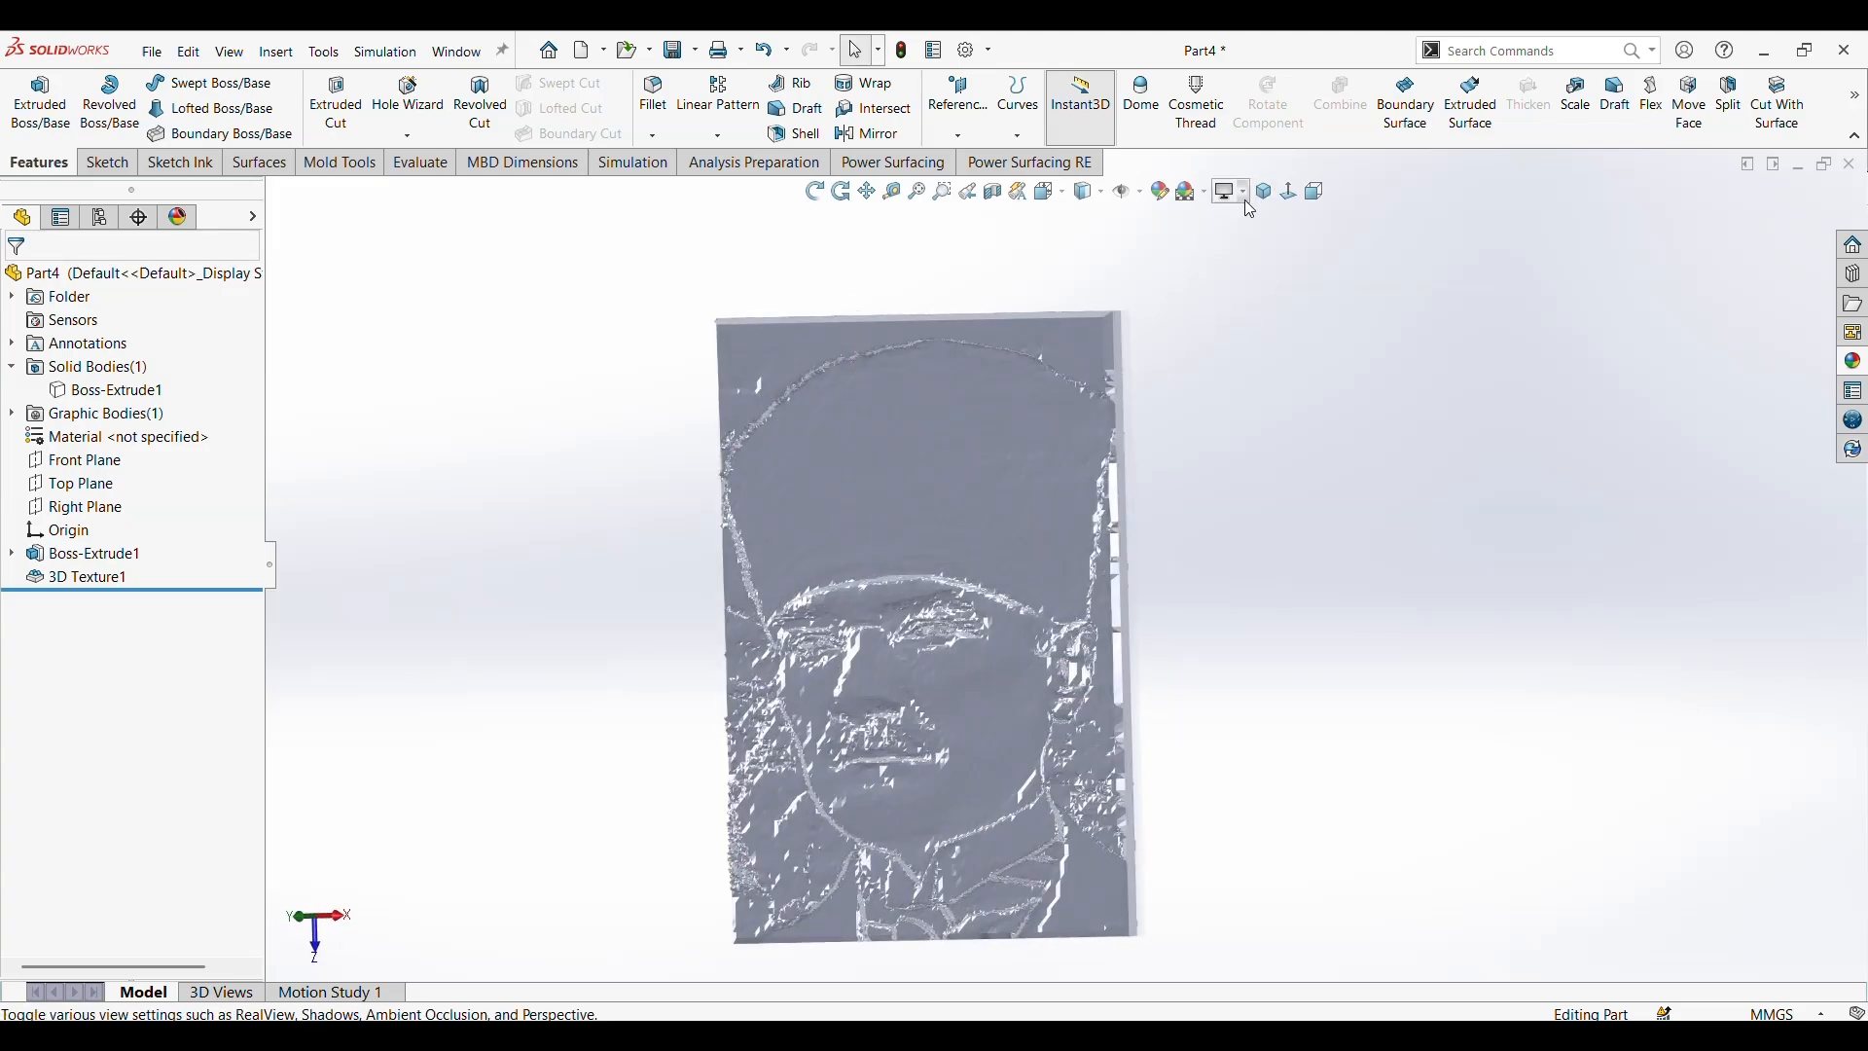
middle_drag(1255, 321, 1318, 440)
Save the part to the desktop folder under the file name ata
click(681, 52)
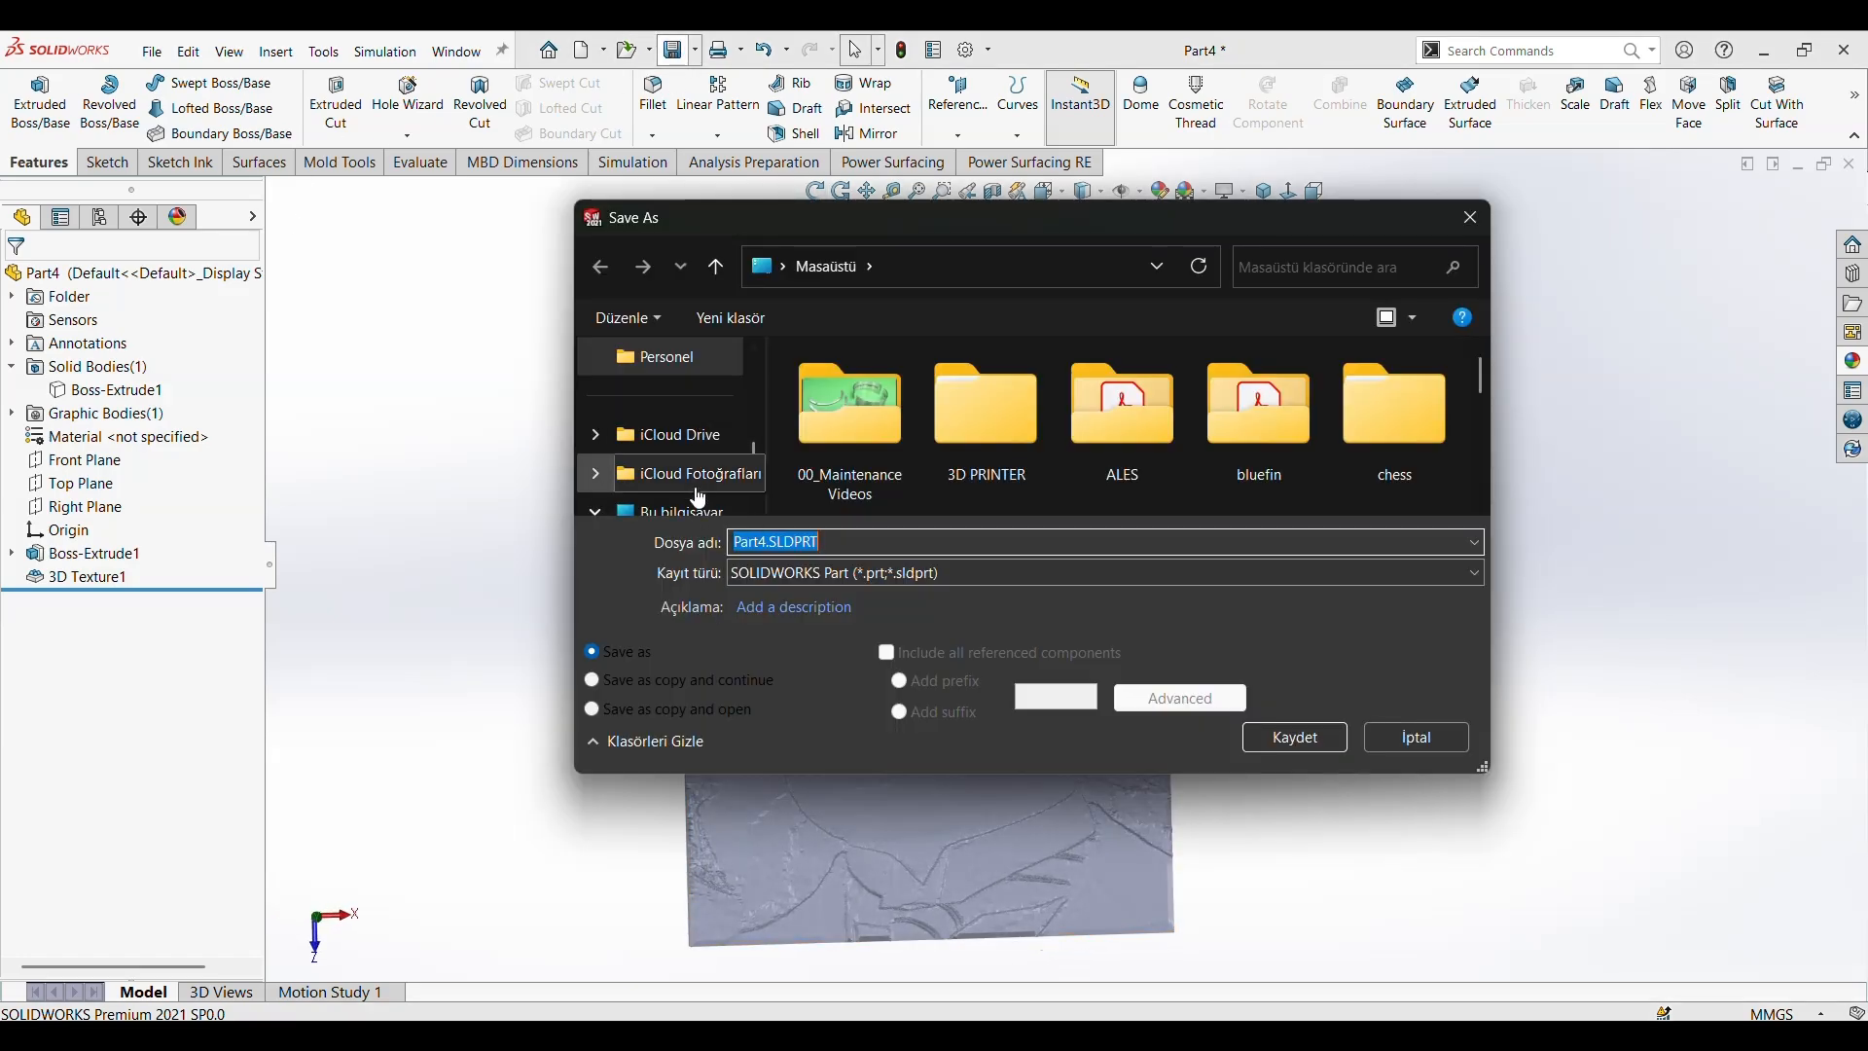
scroll(699, 497, down, 3)
scroll(662, 471, up, 10)
text(ata)
click(1293, 738)
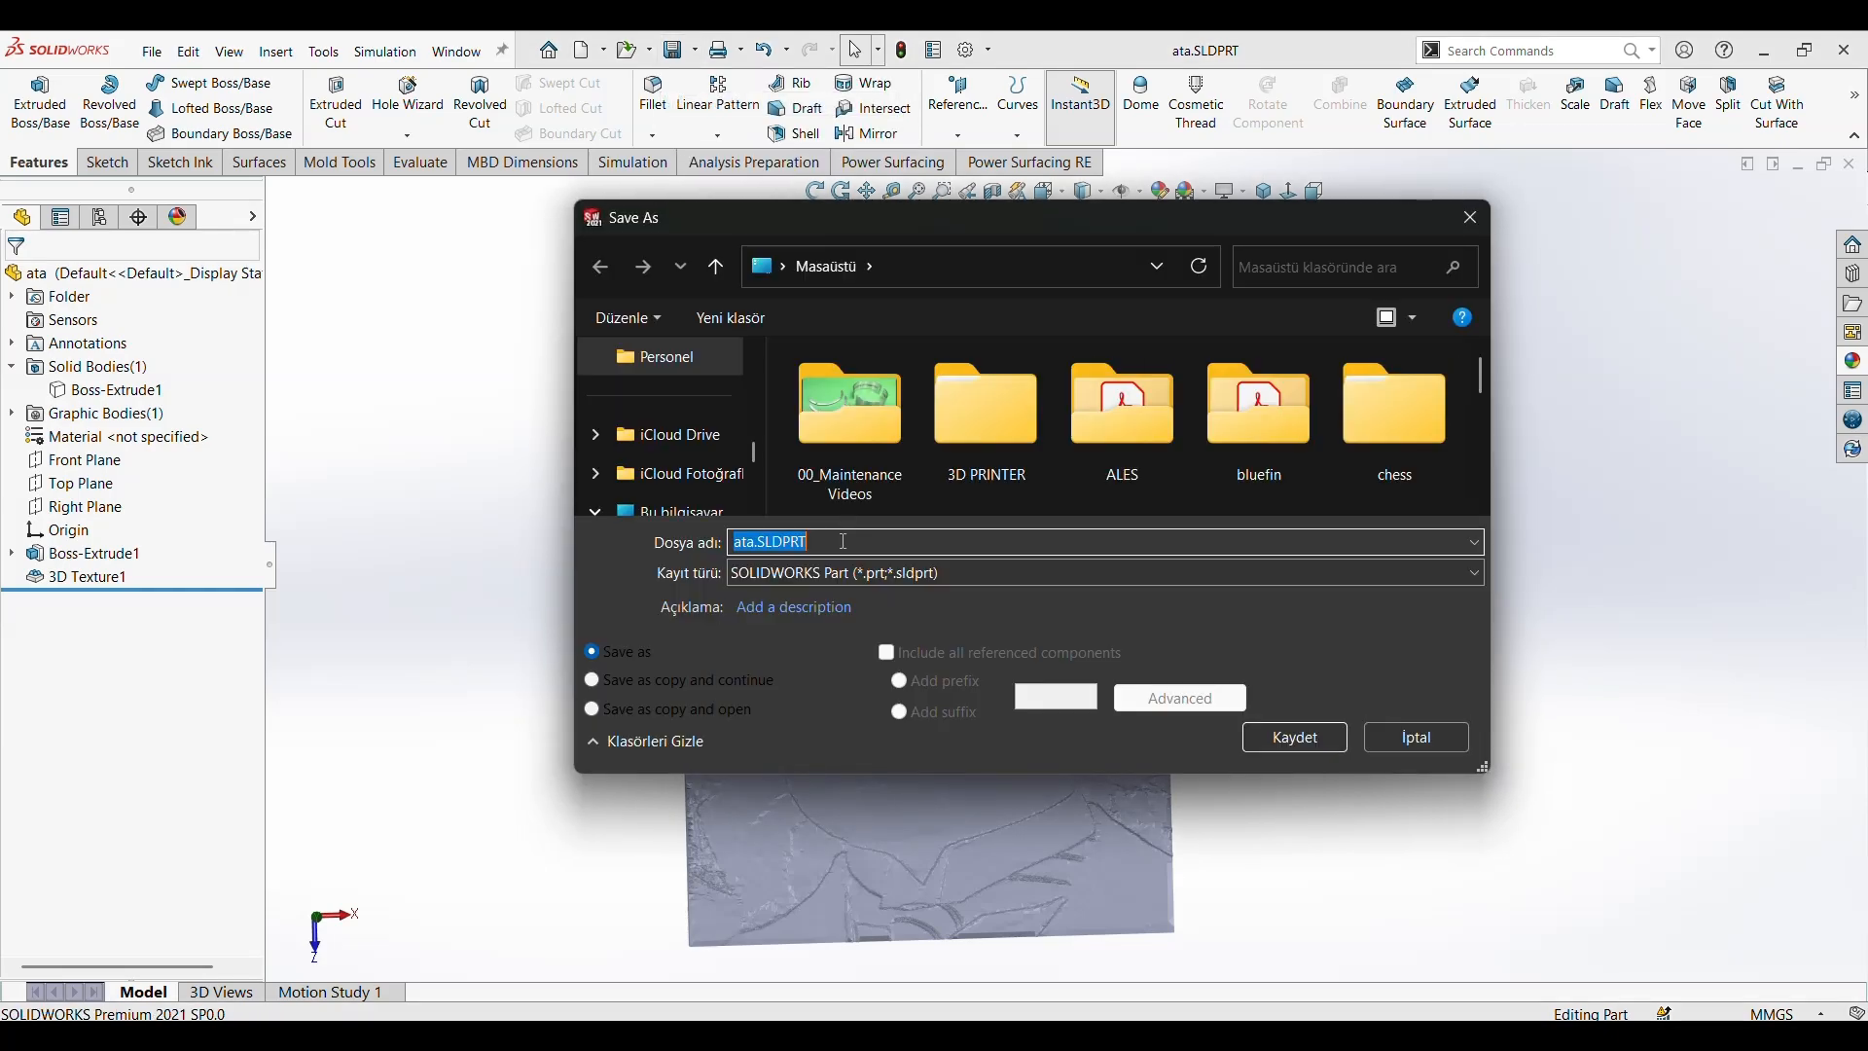
Export the part to the desktop folder as the STL file ata.STL
click(875, 573)
click(878, 603)
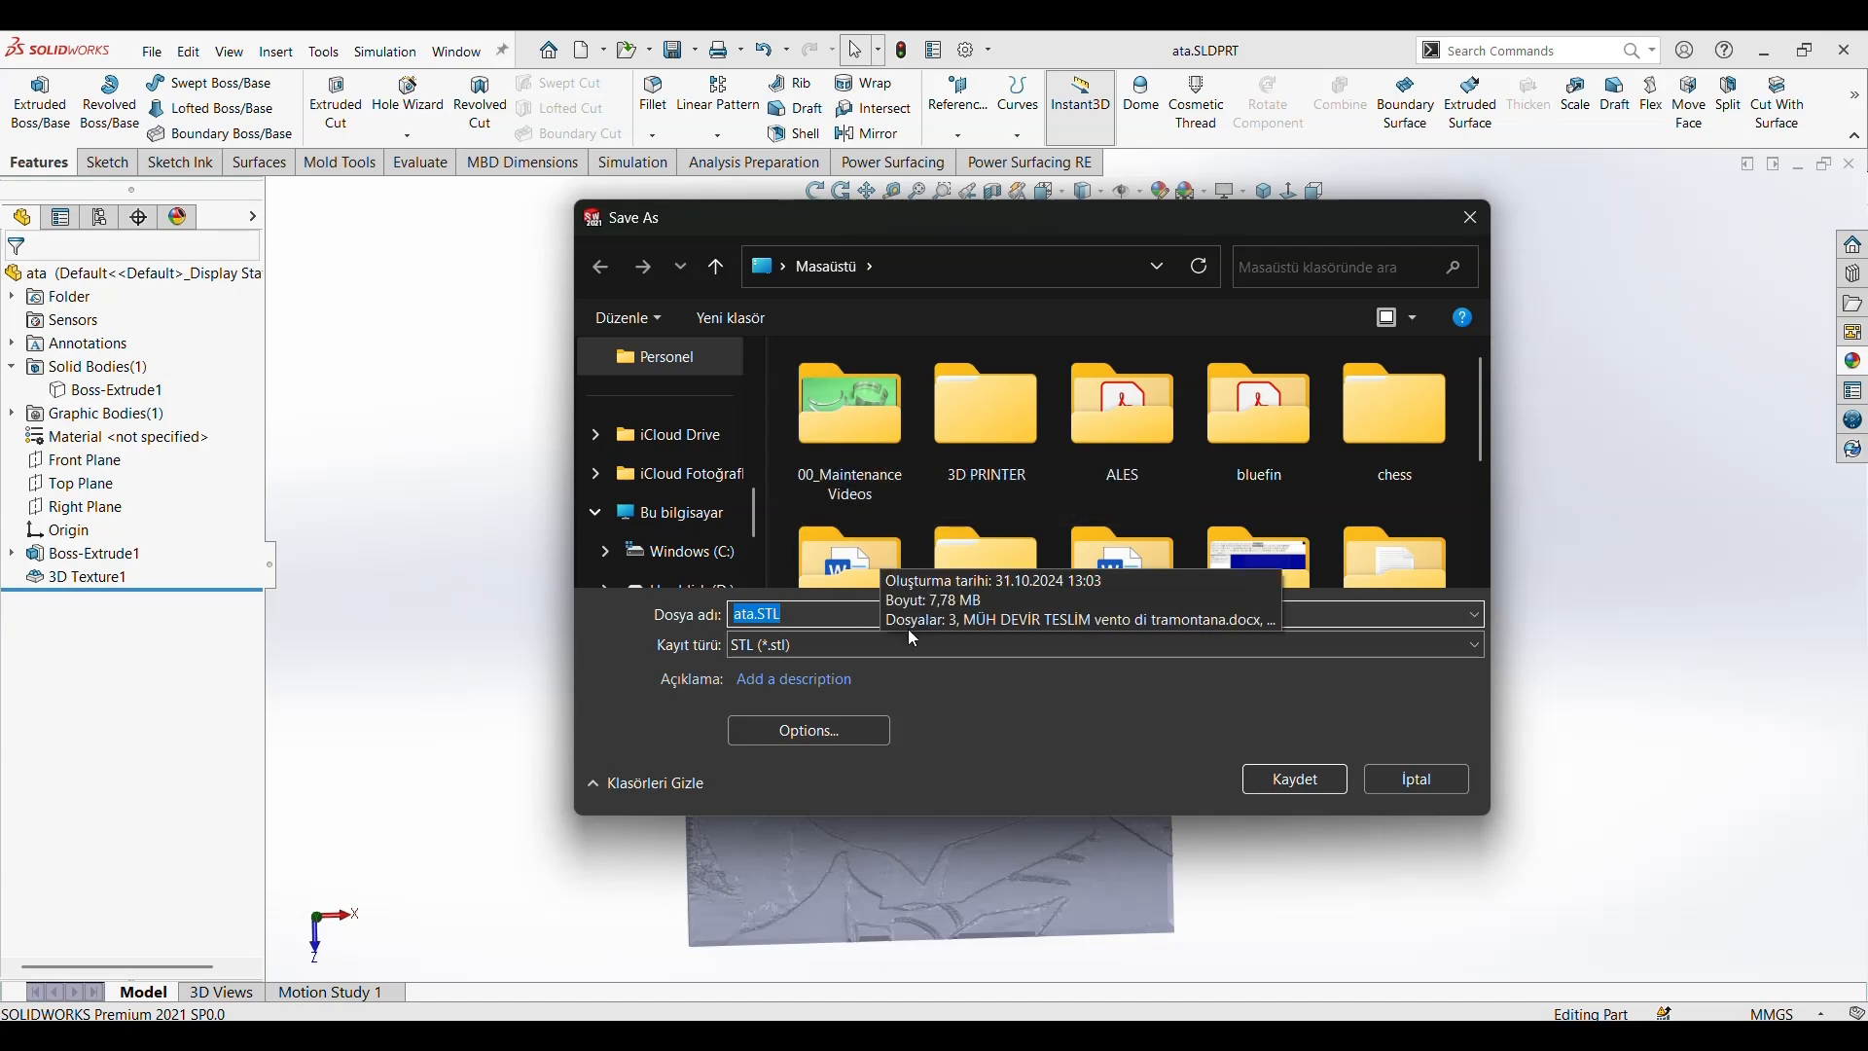
click(1316, 790)
click(1017, 571)
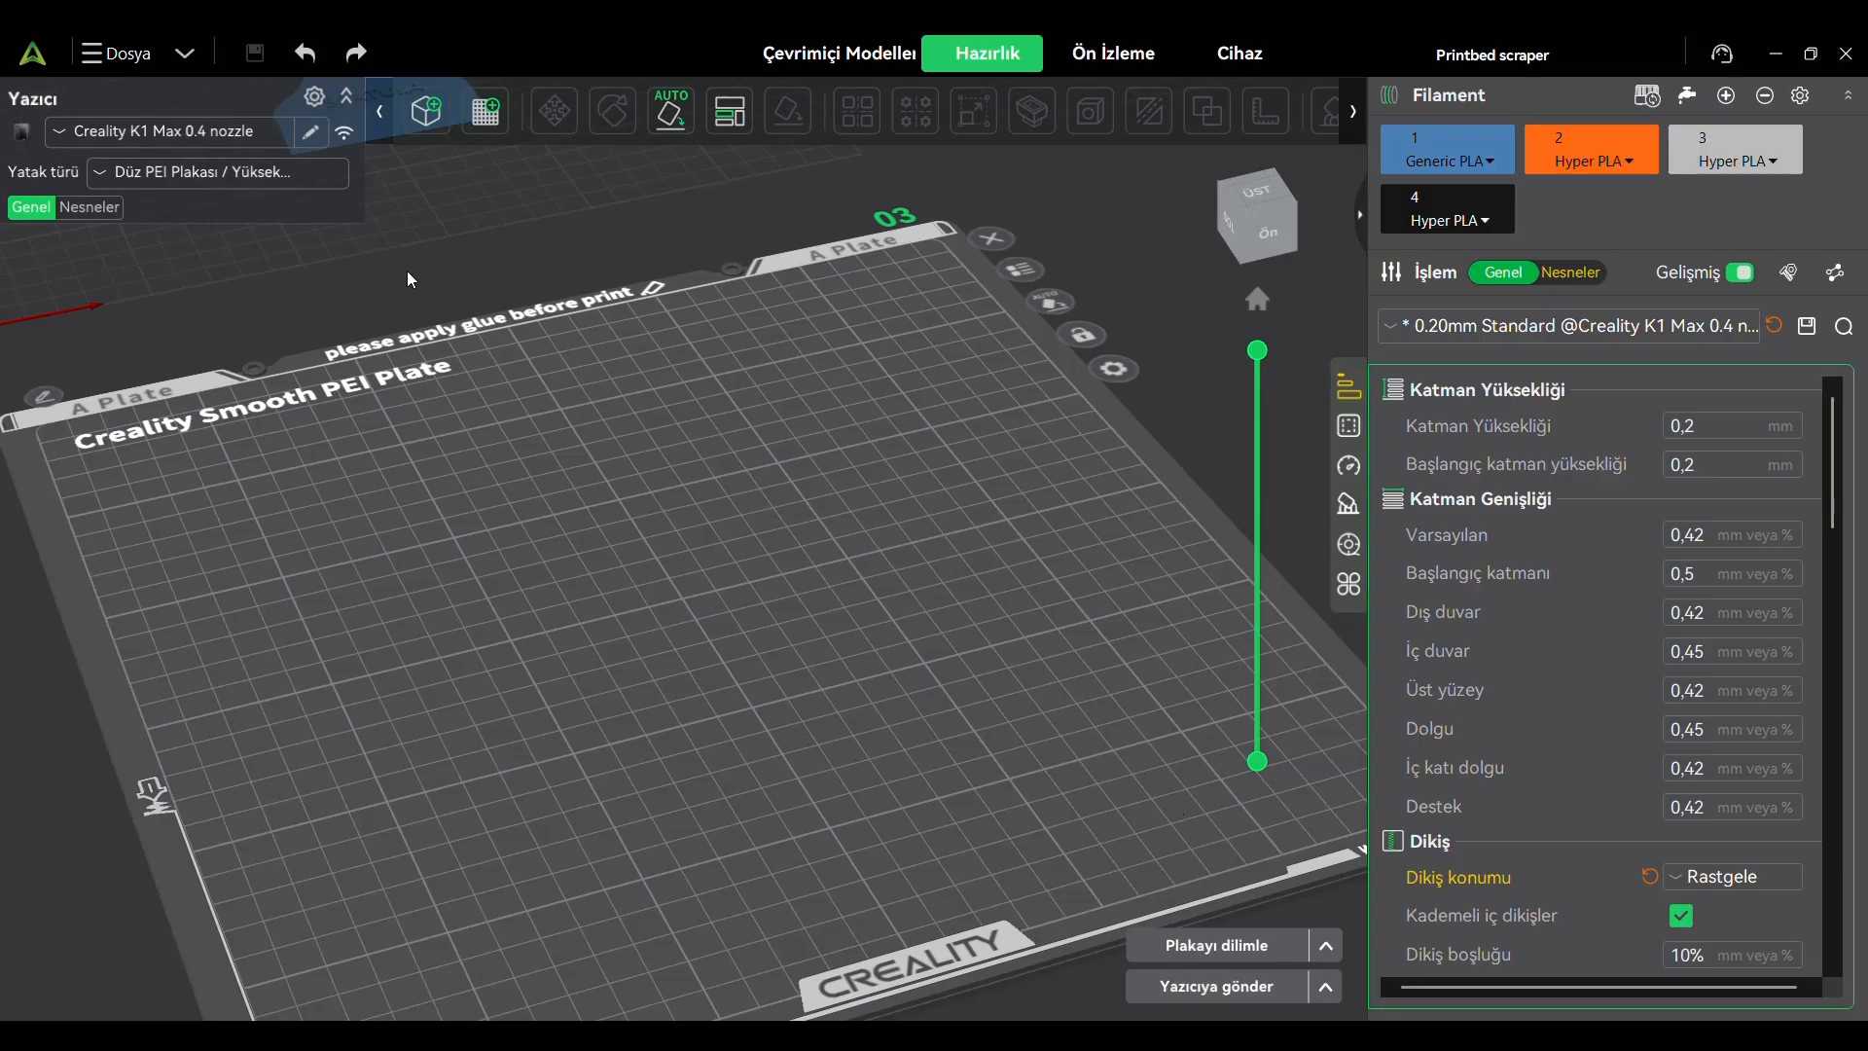
click(1811, 56)
click(185, 61)
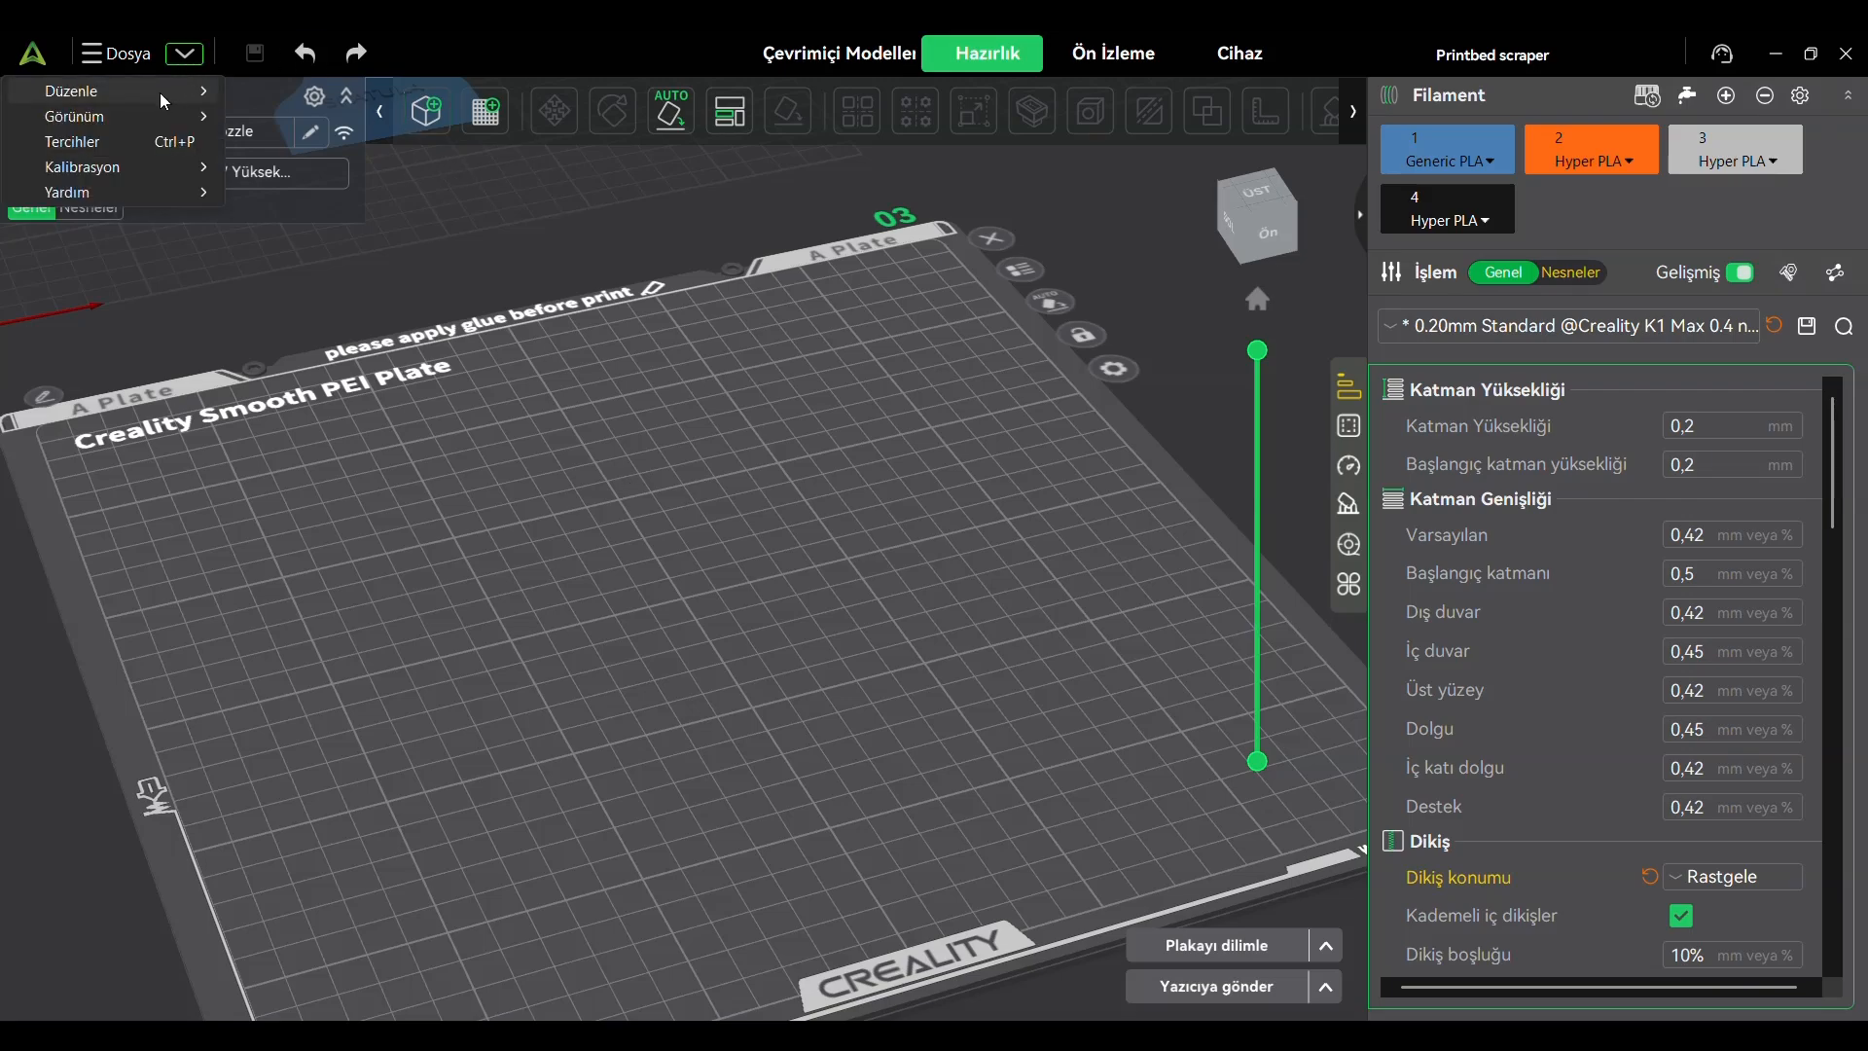
click(929, 567)
click(288, 493)
click(500, 476)
click(608, 420)
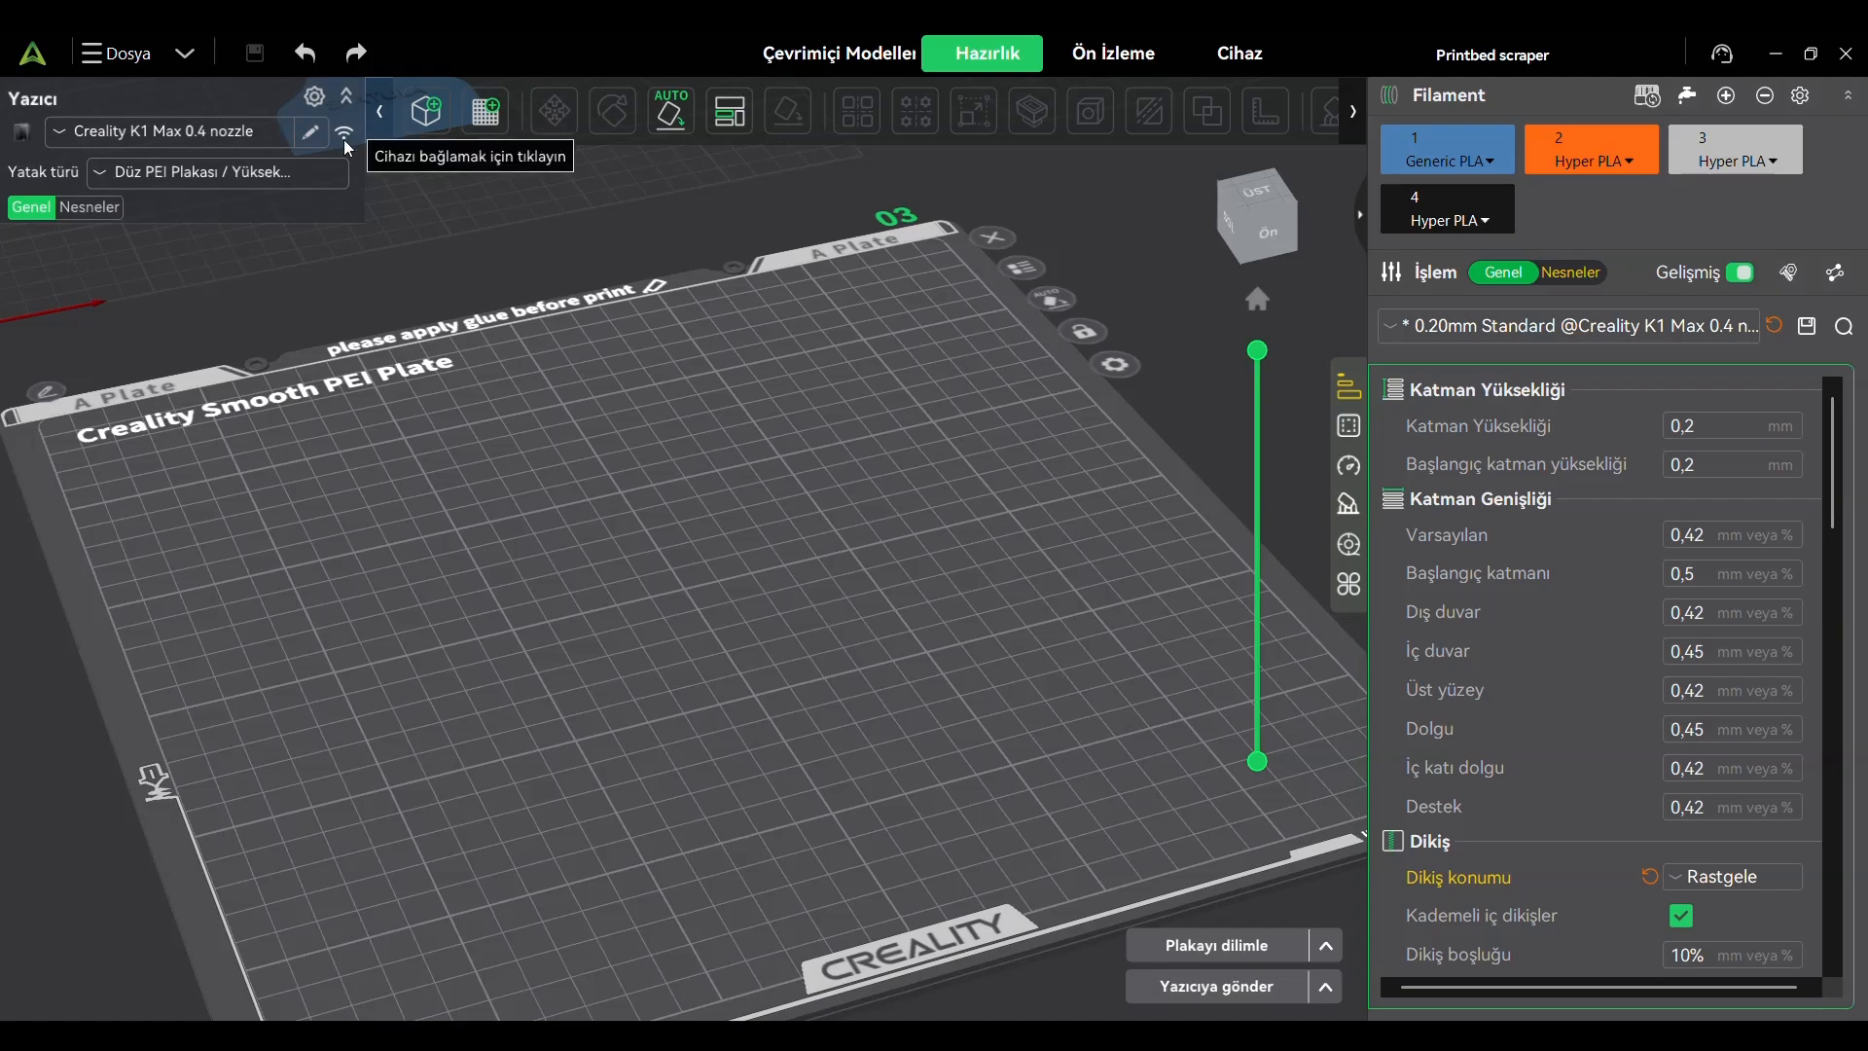
Import ata.STL from the desktop folder onto plate 3 in Creality Print
click(115, 54)
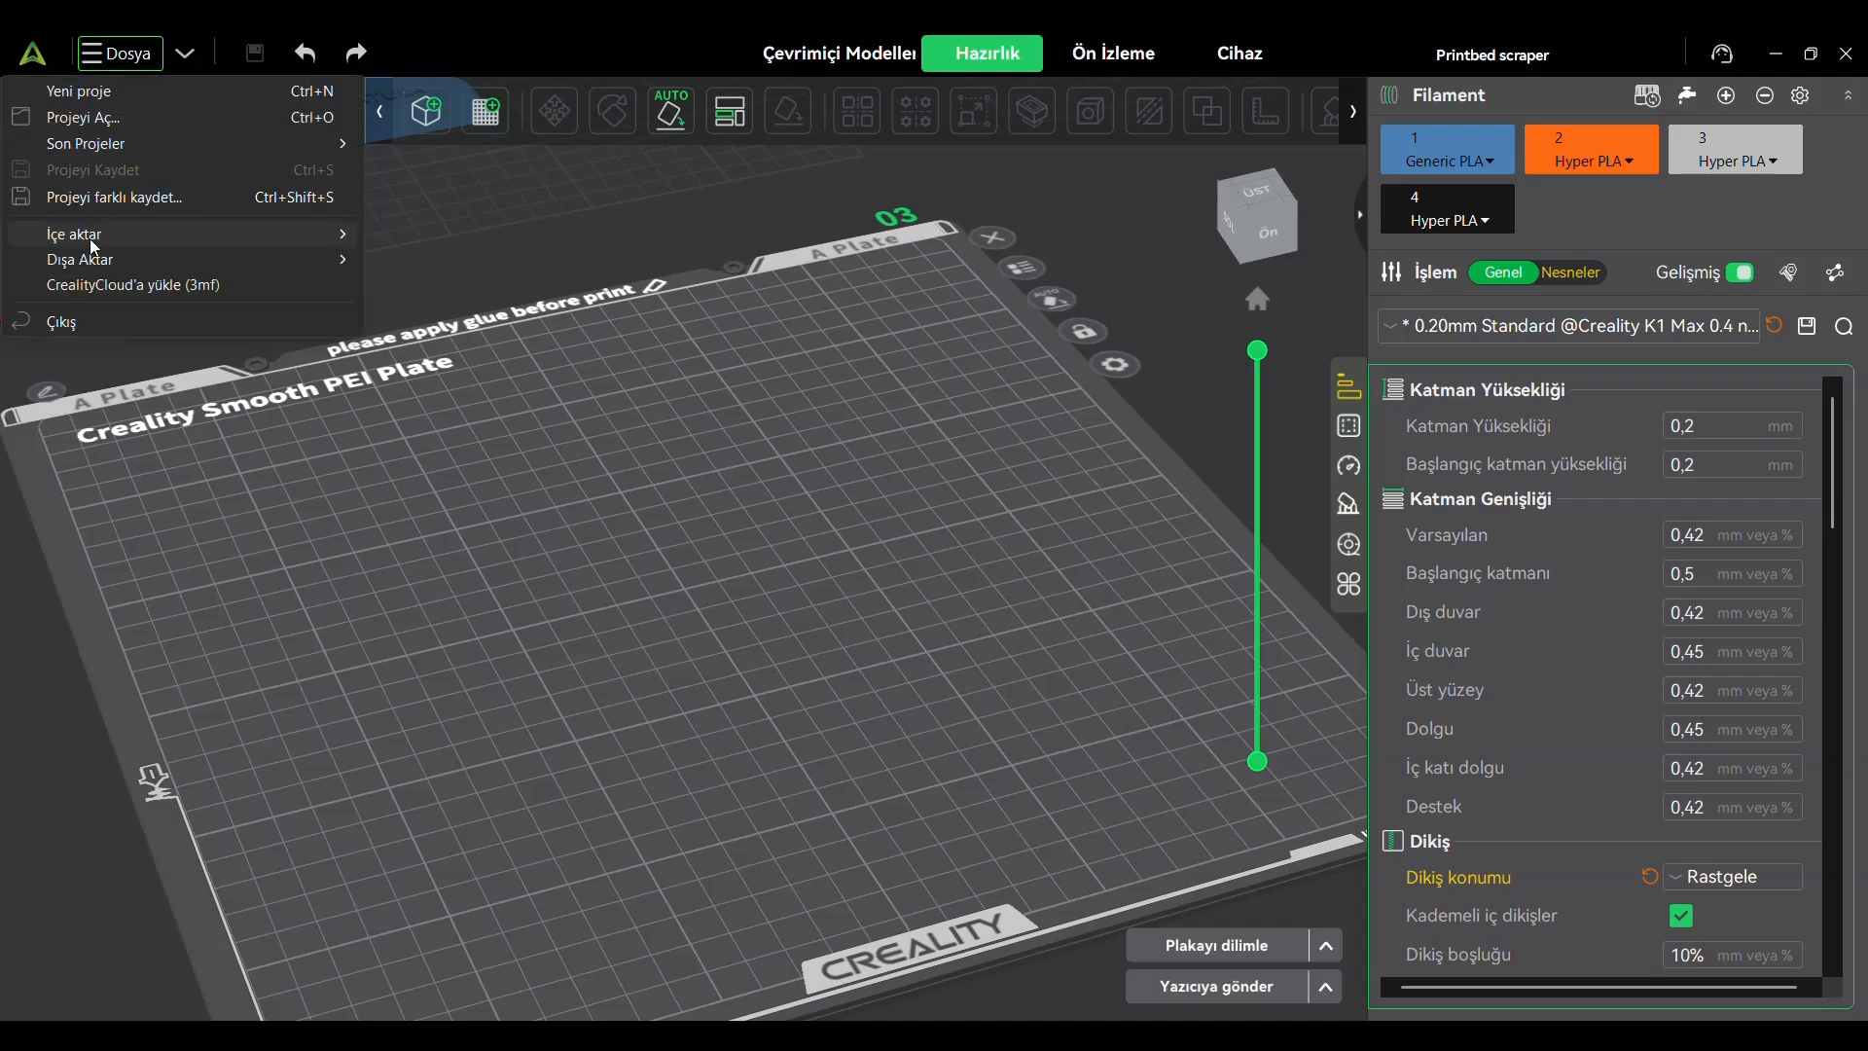
mouse_move(146, 234)
click(559, 239)
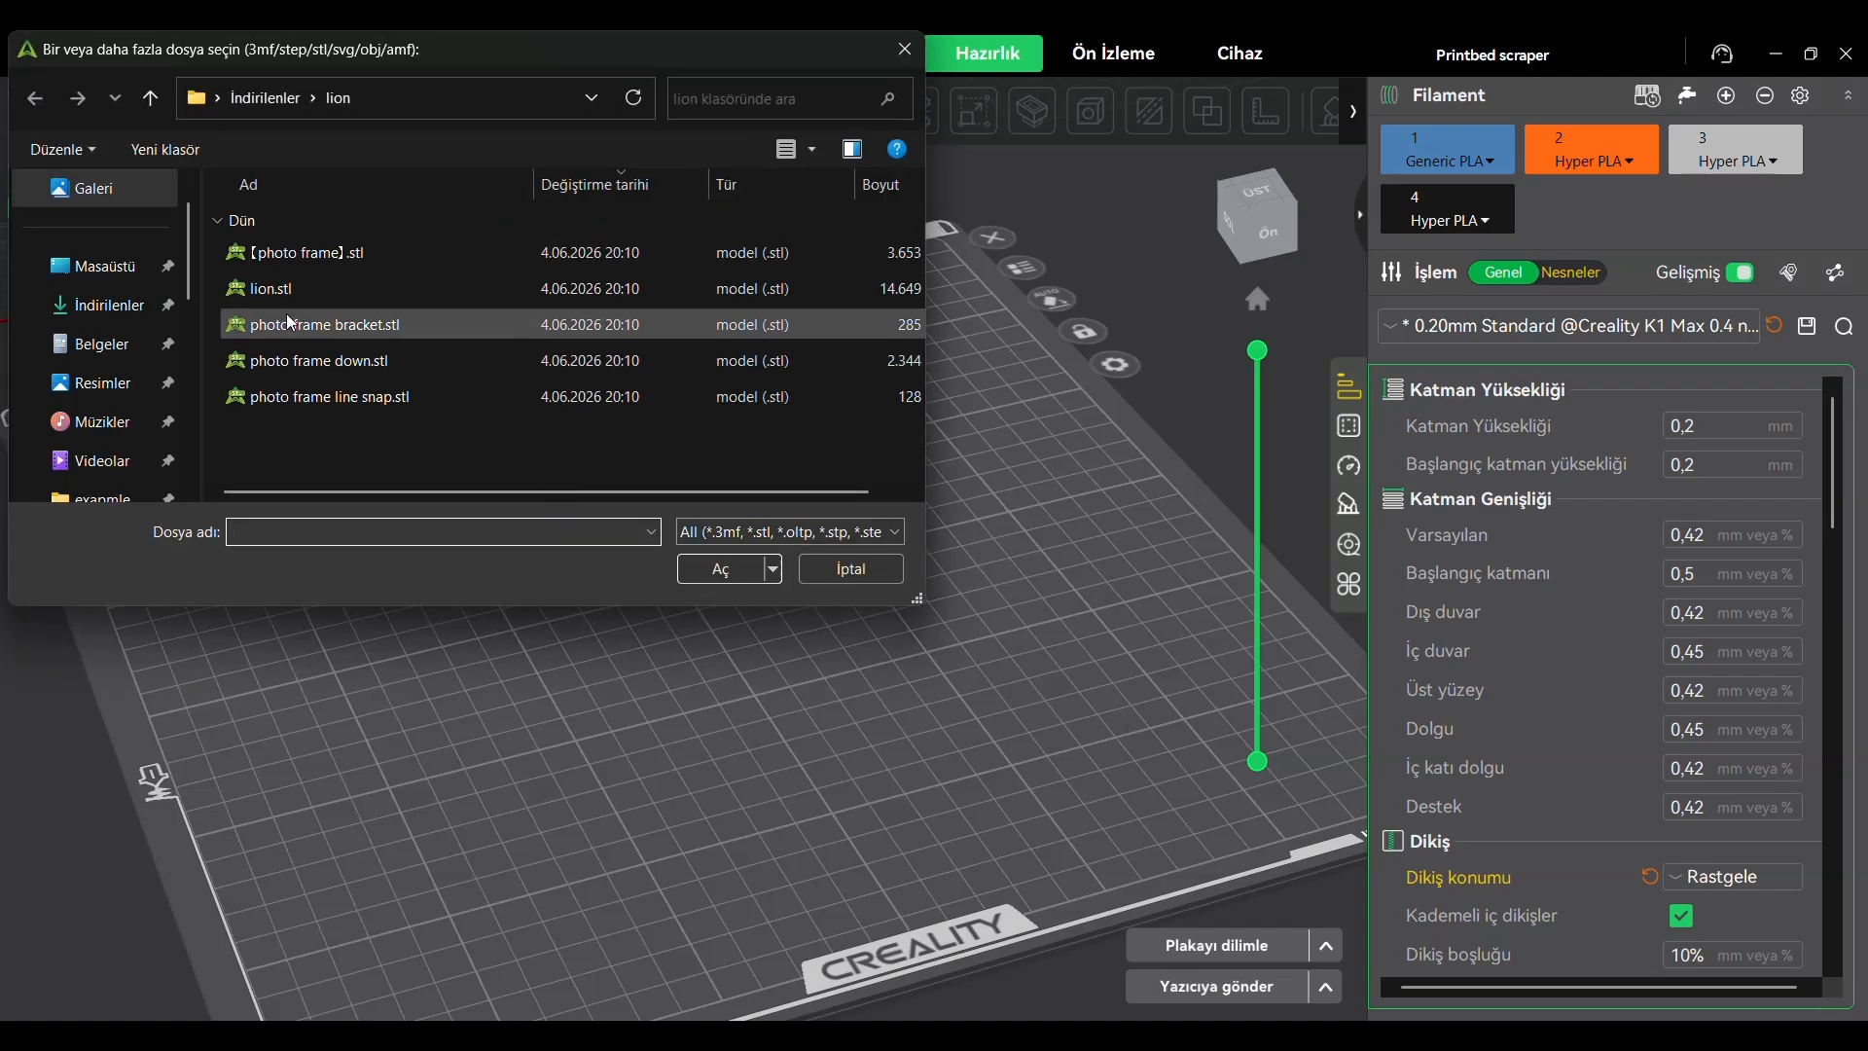
click(95, 266)
scroll(475, 389, down, 2)
click(292, 418)
click(730, 569)
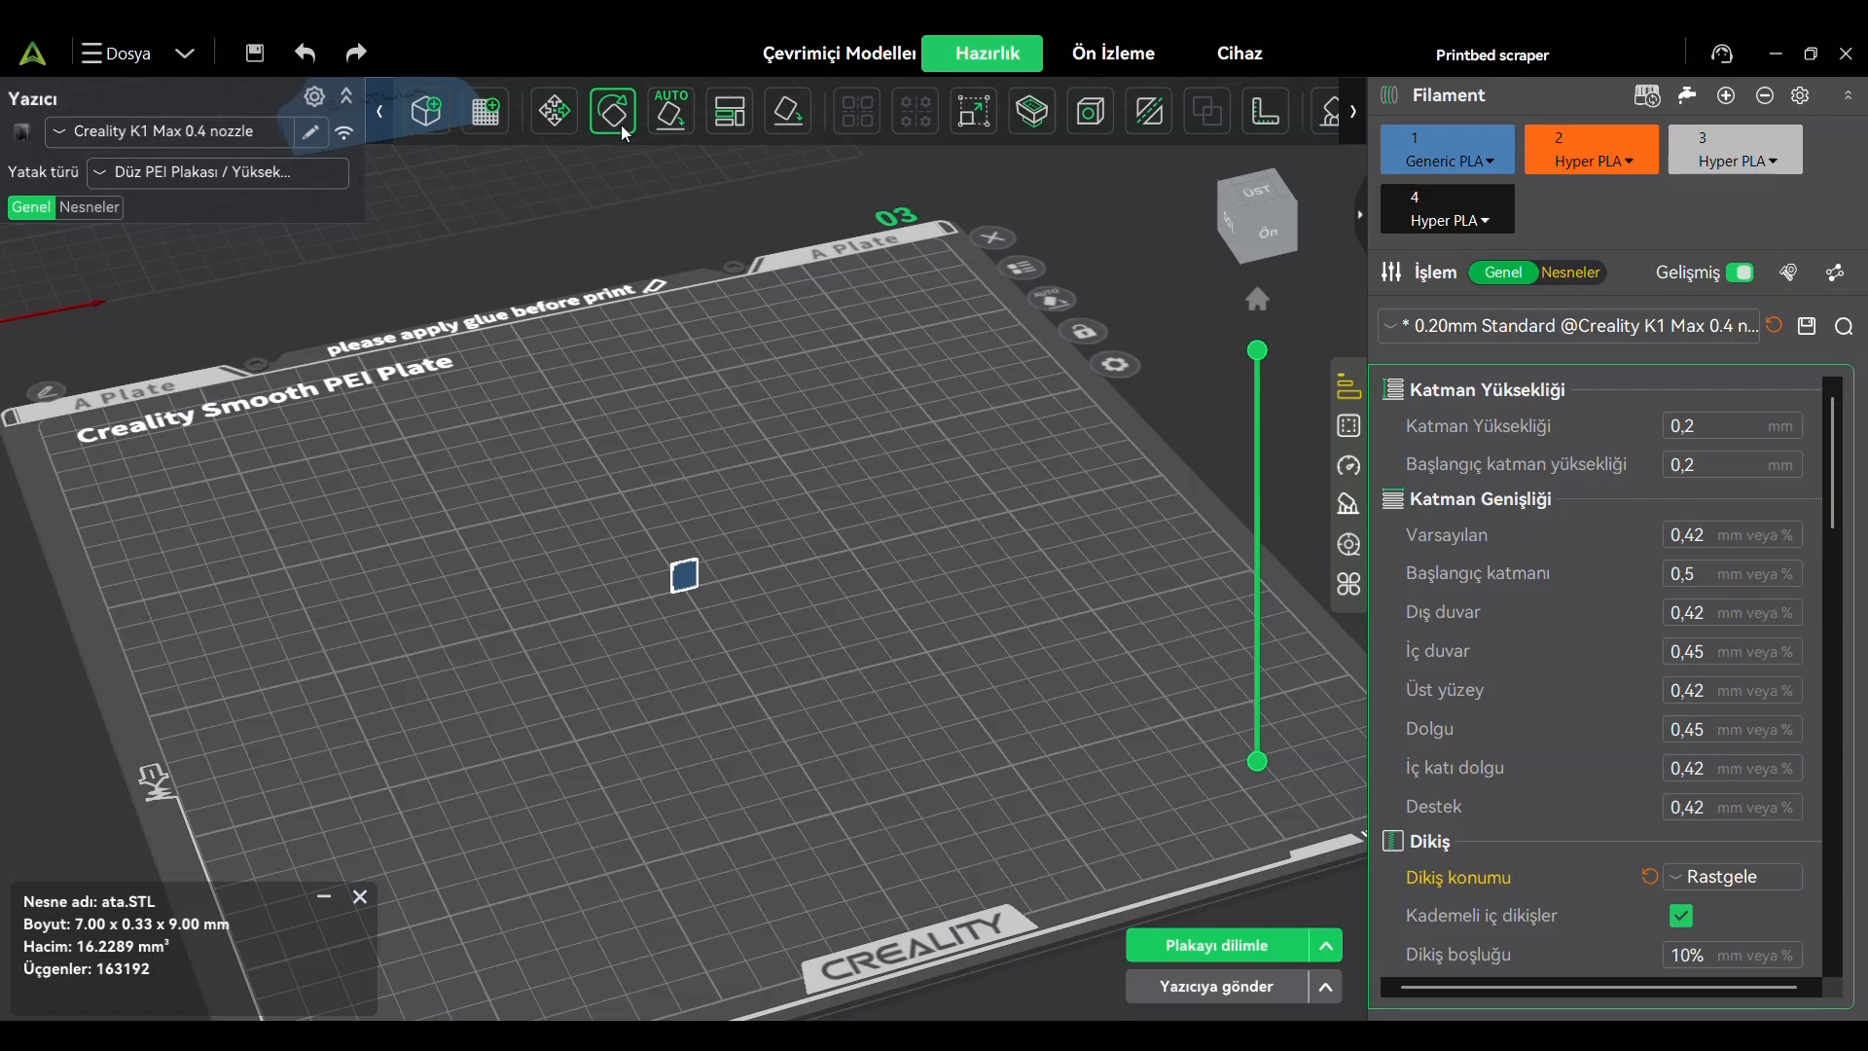
Scale the imported relief plate uniformly to 1000 %
click(967, 122)
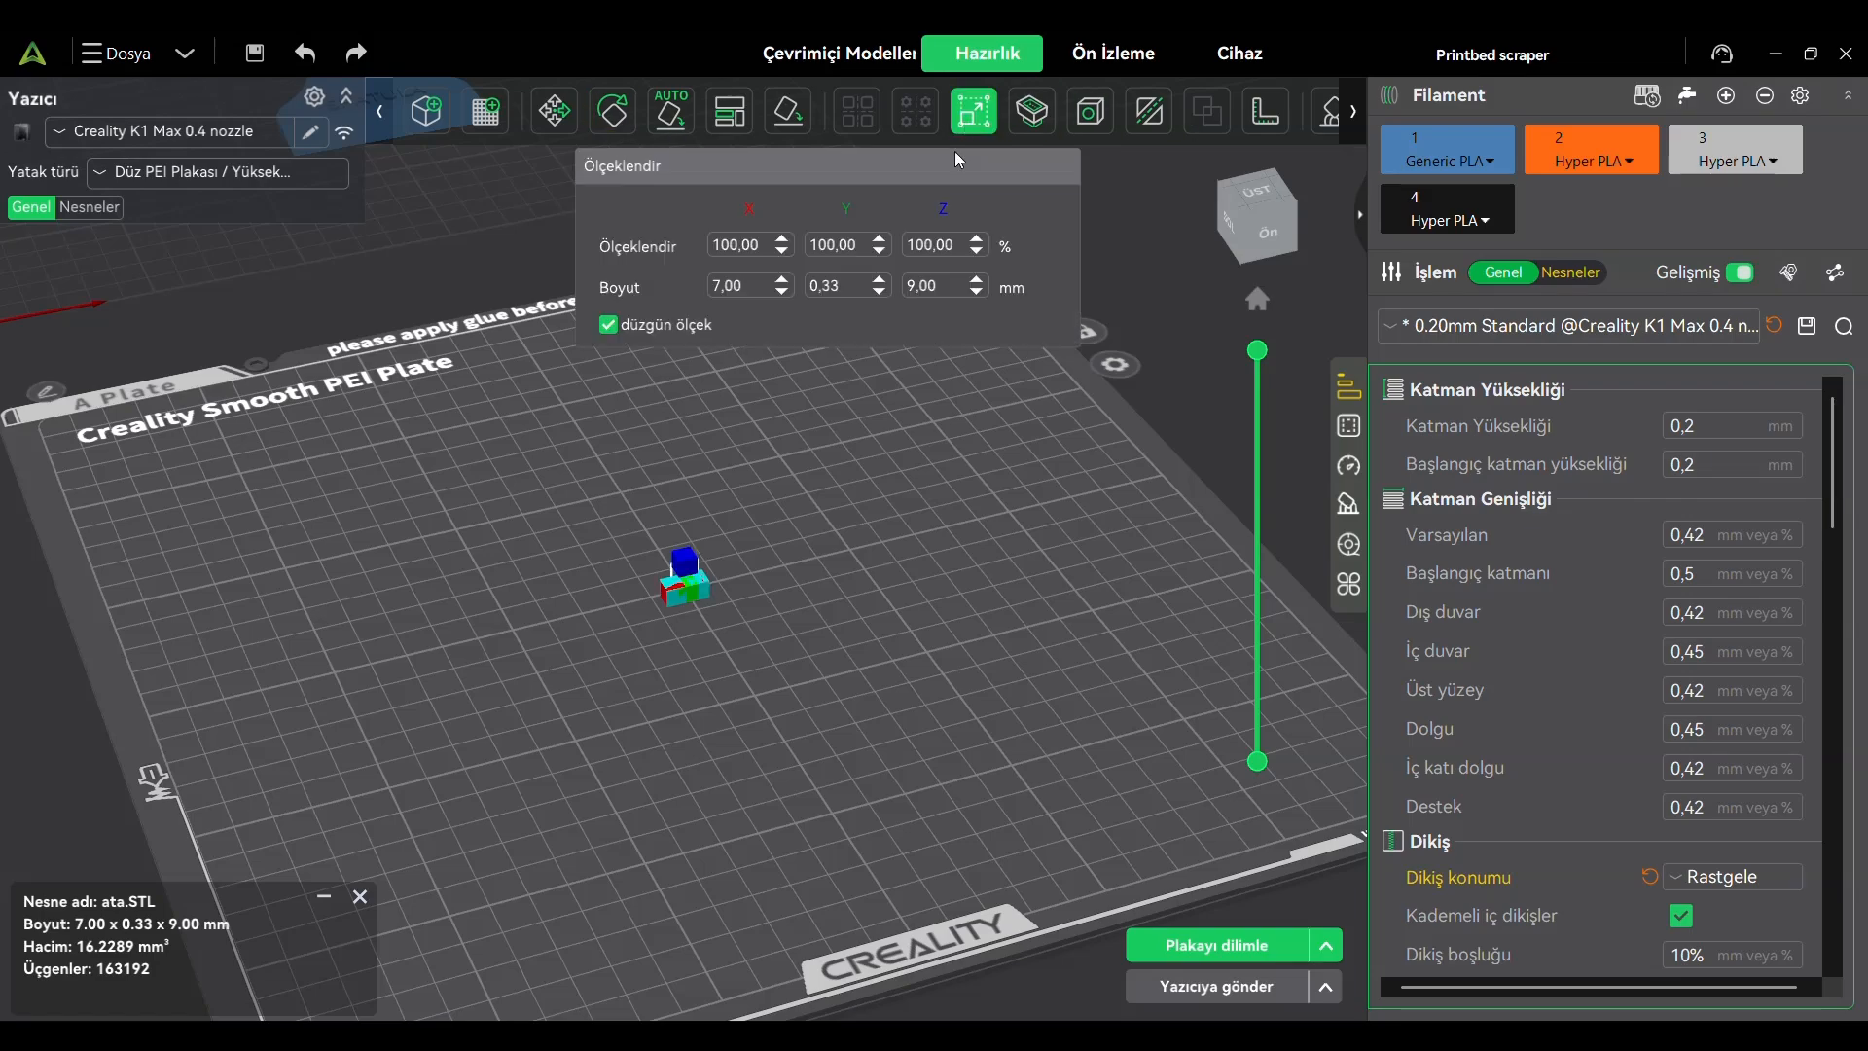
click(739, 243)
text(1000)
key(Return)
click(806, 679)
middle_drag(780, 621, 876, 628)
right_drag(726, 521, 911, 514)
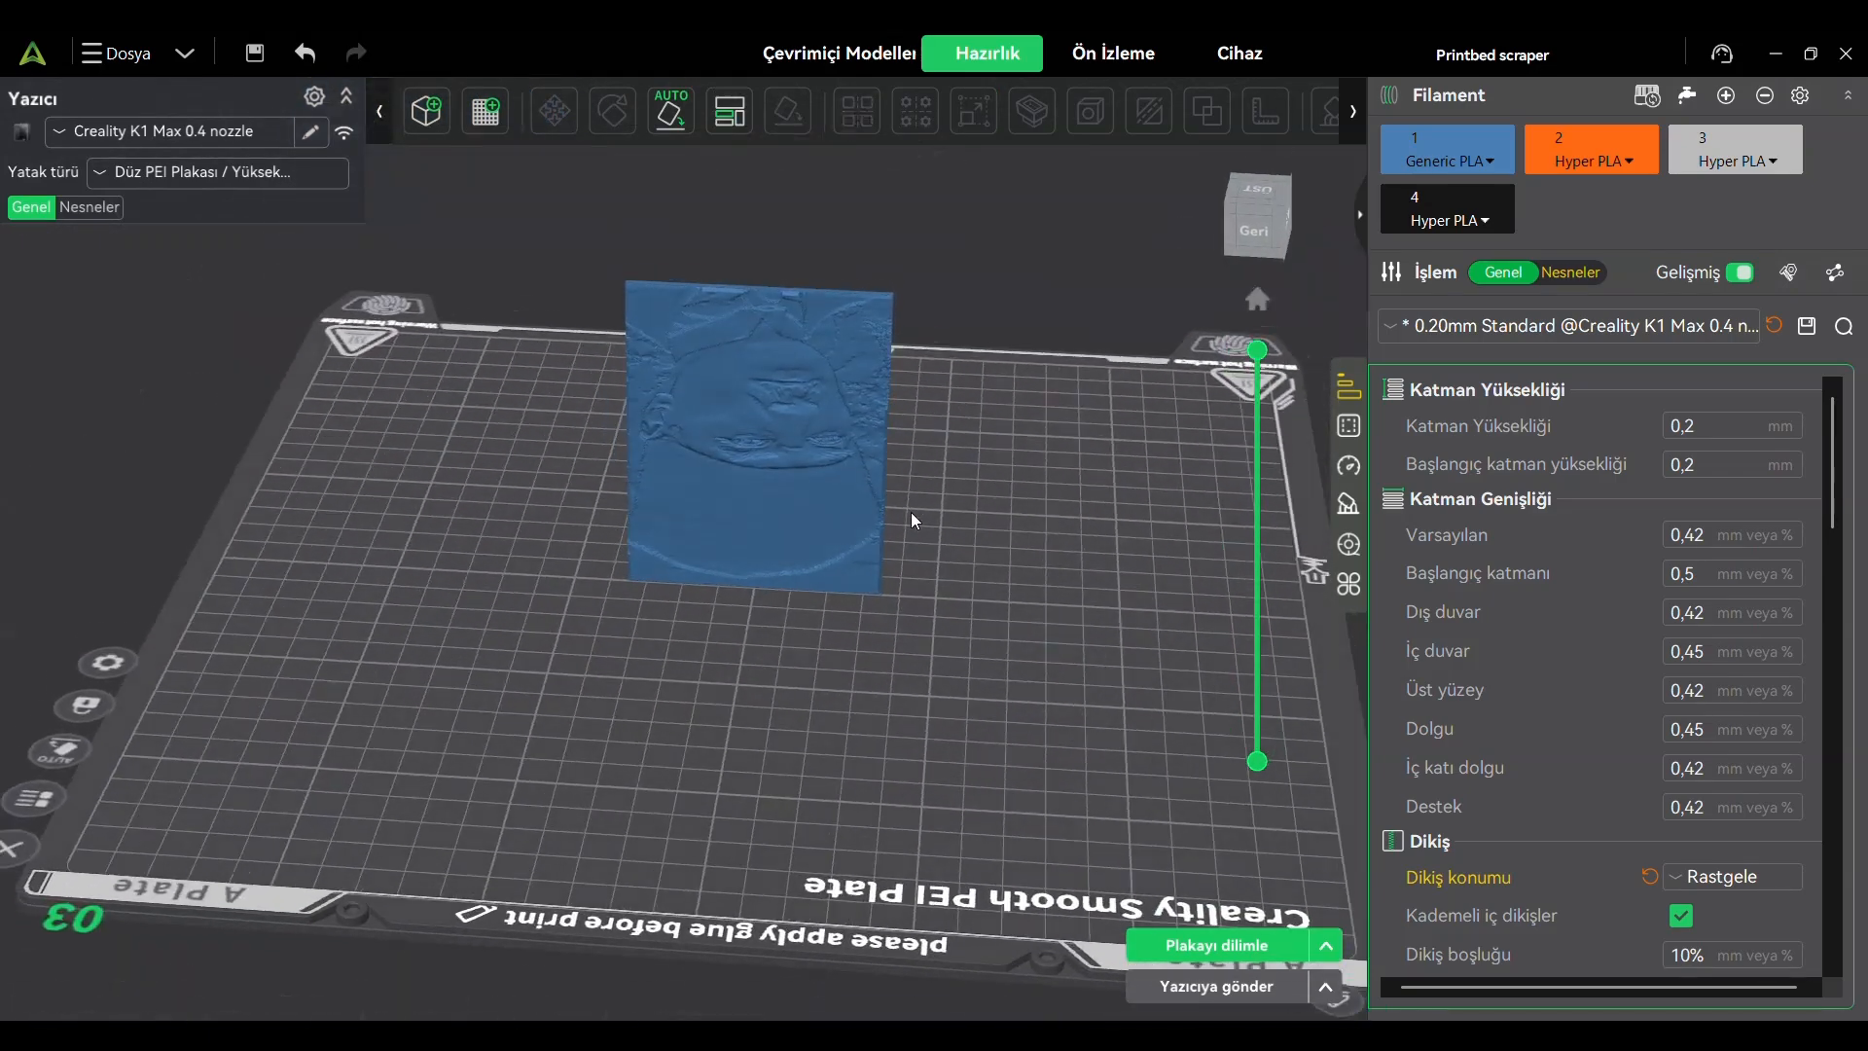
Rotate the relief plate 90 degrees about the Y axis so it stands on its long edge
click(774, 471)
click(596, 112)
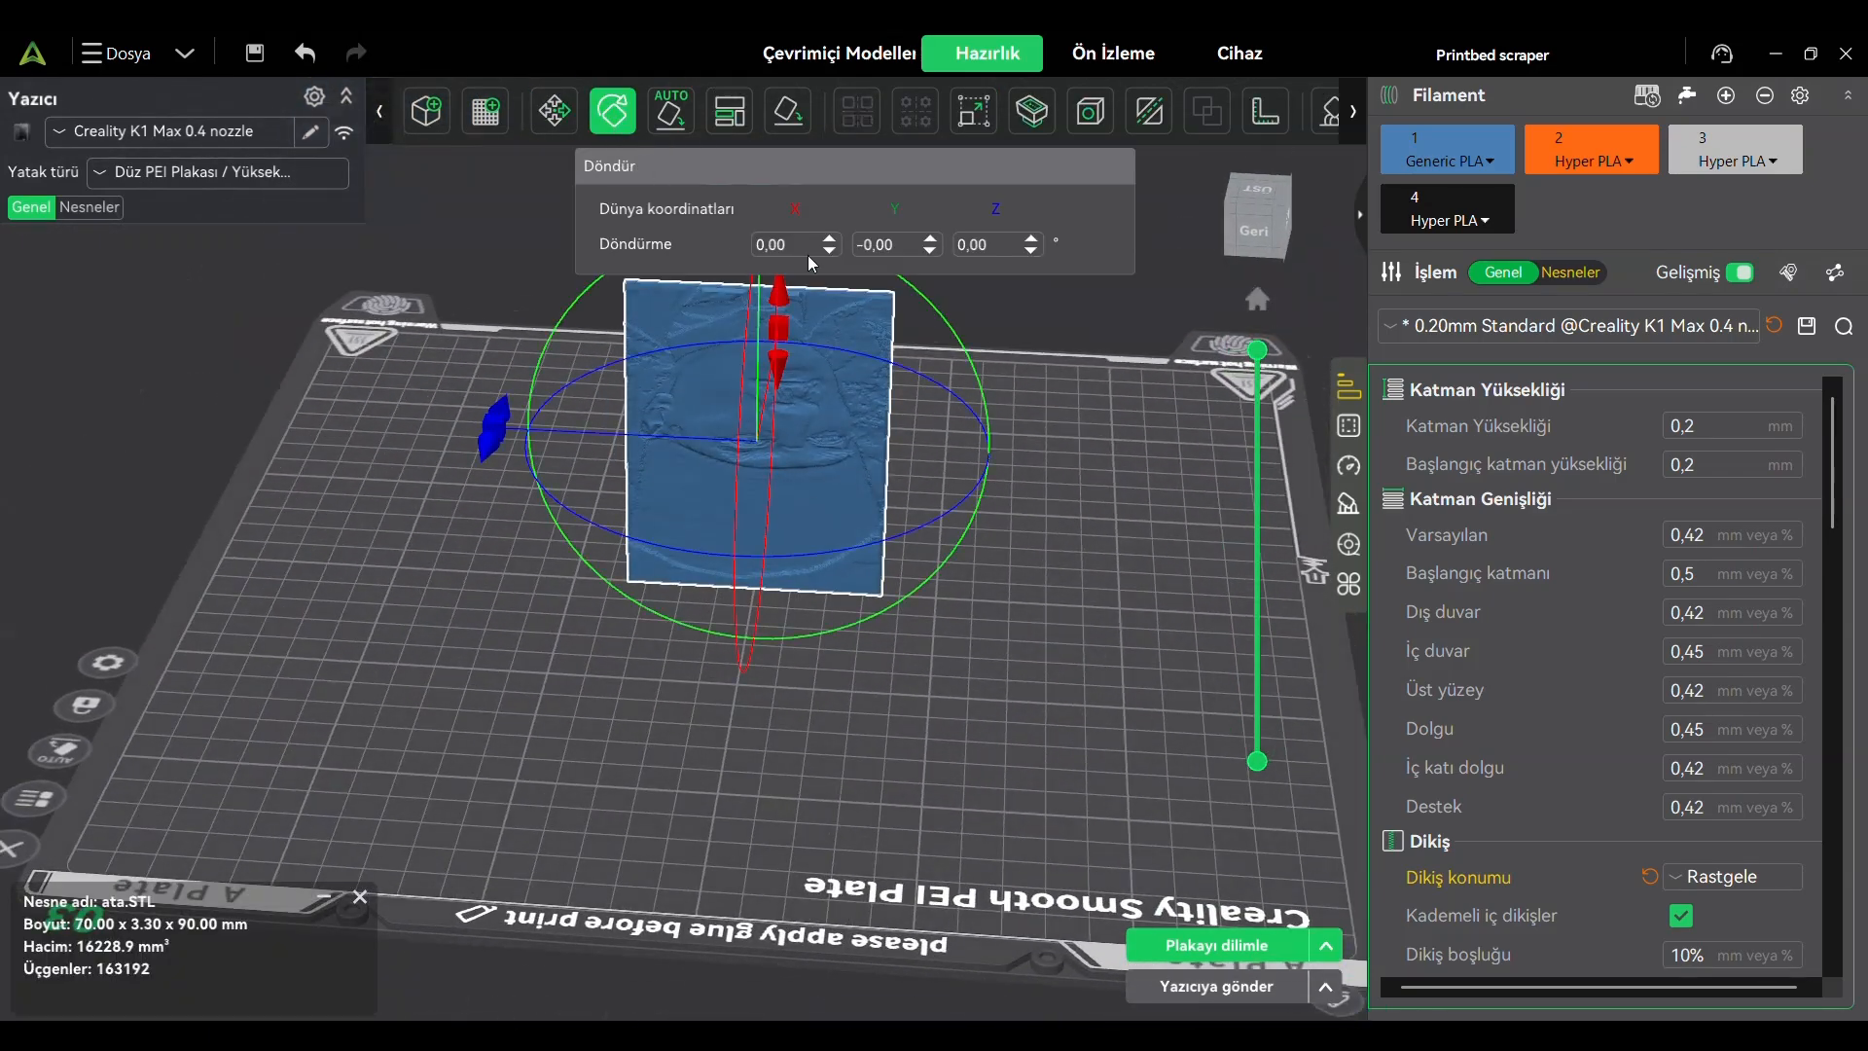
key(ctrl+z)
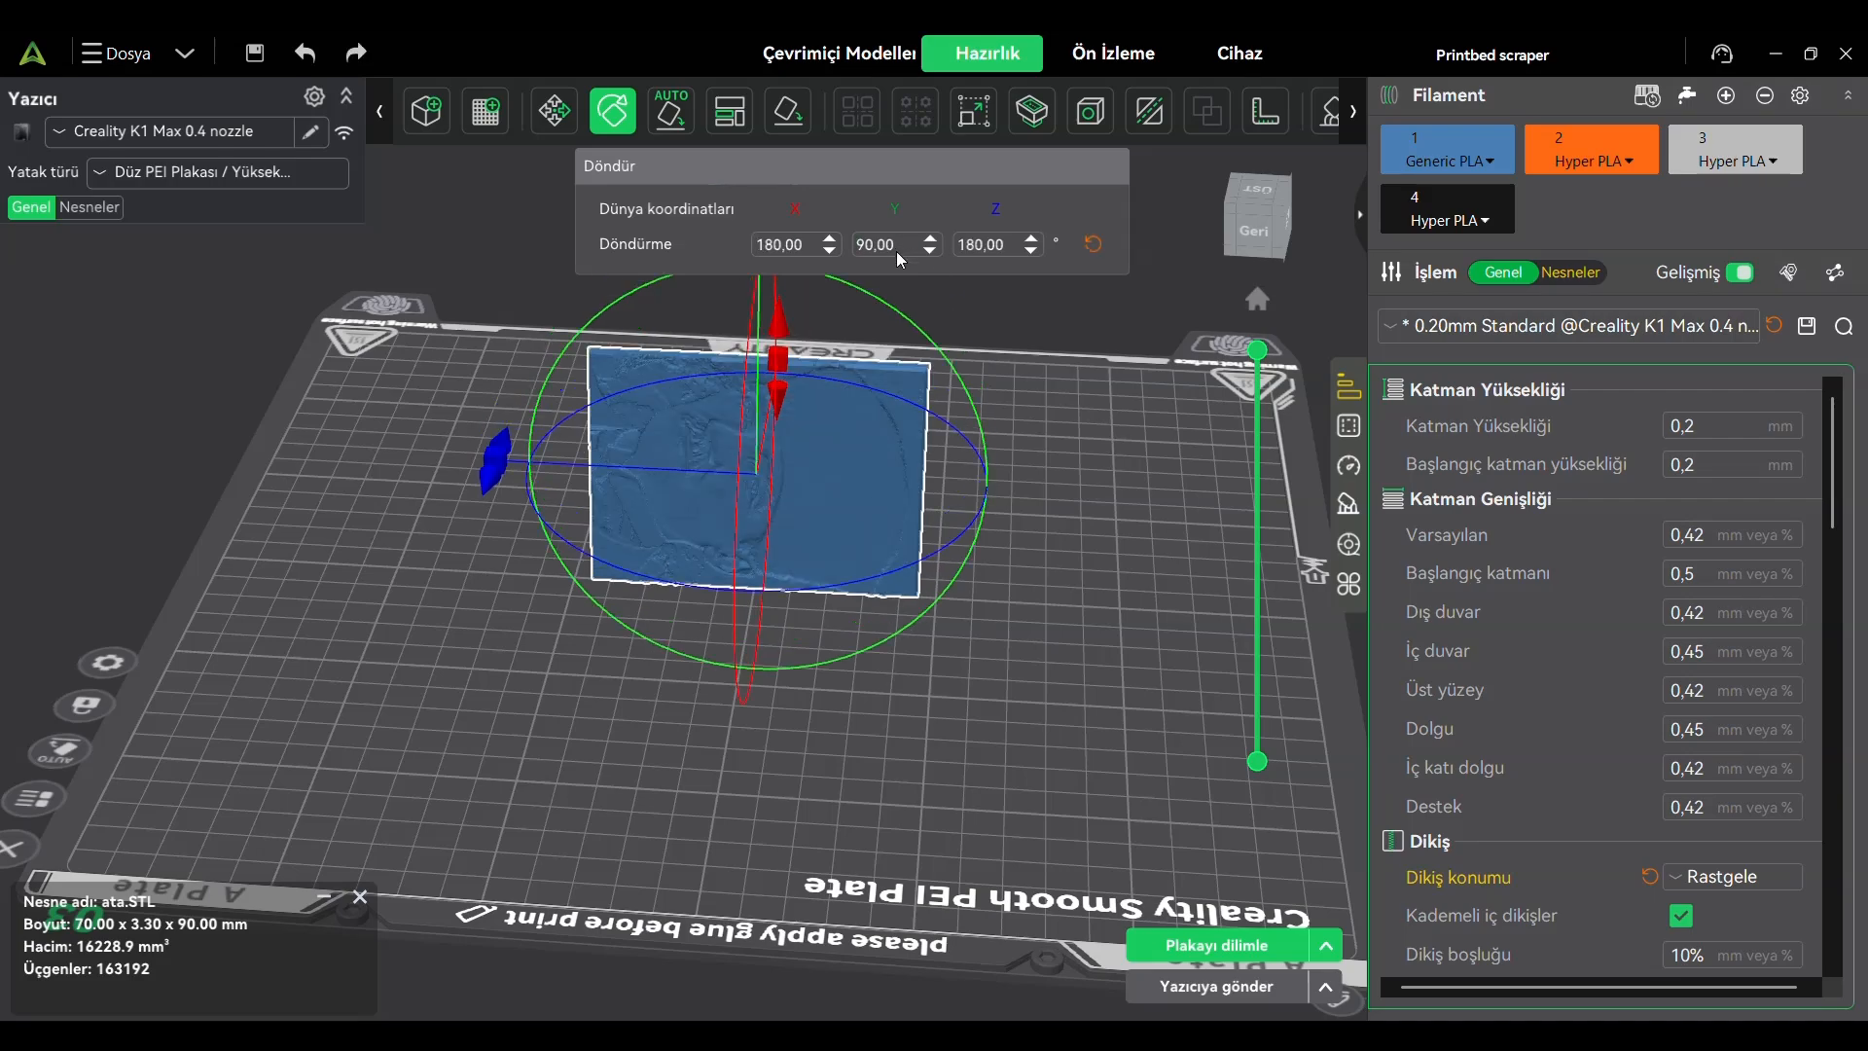
drag(1121, 486, 650, 516)
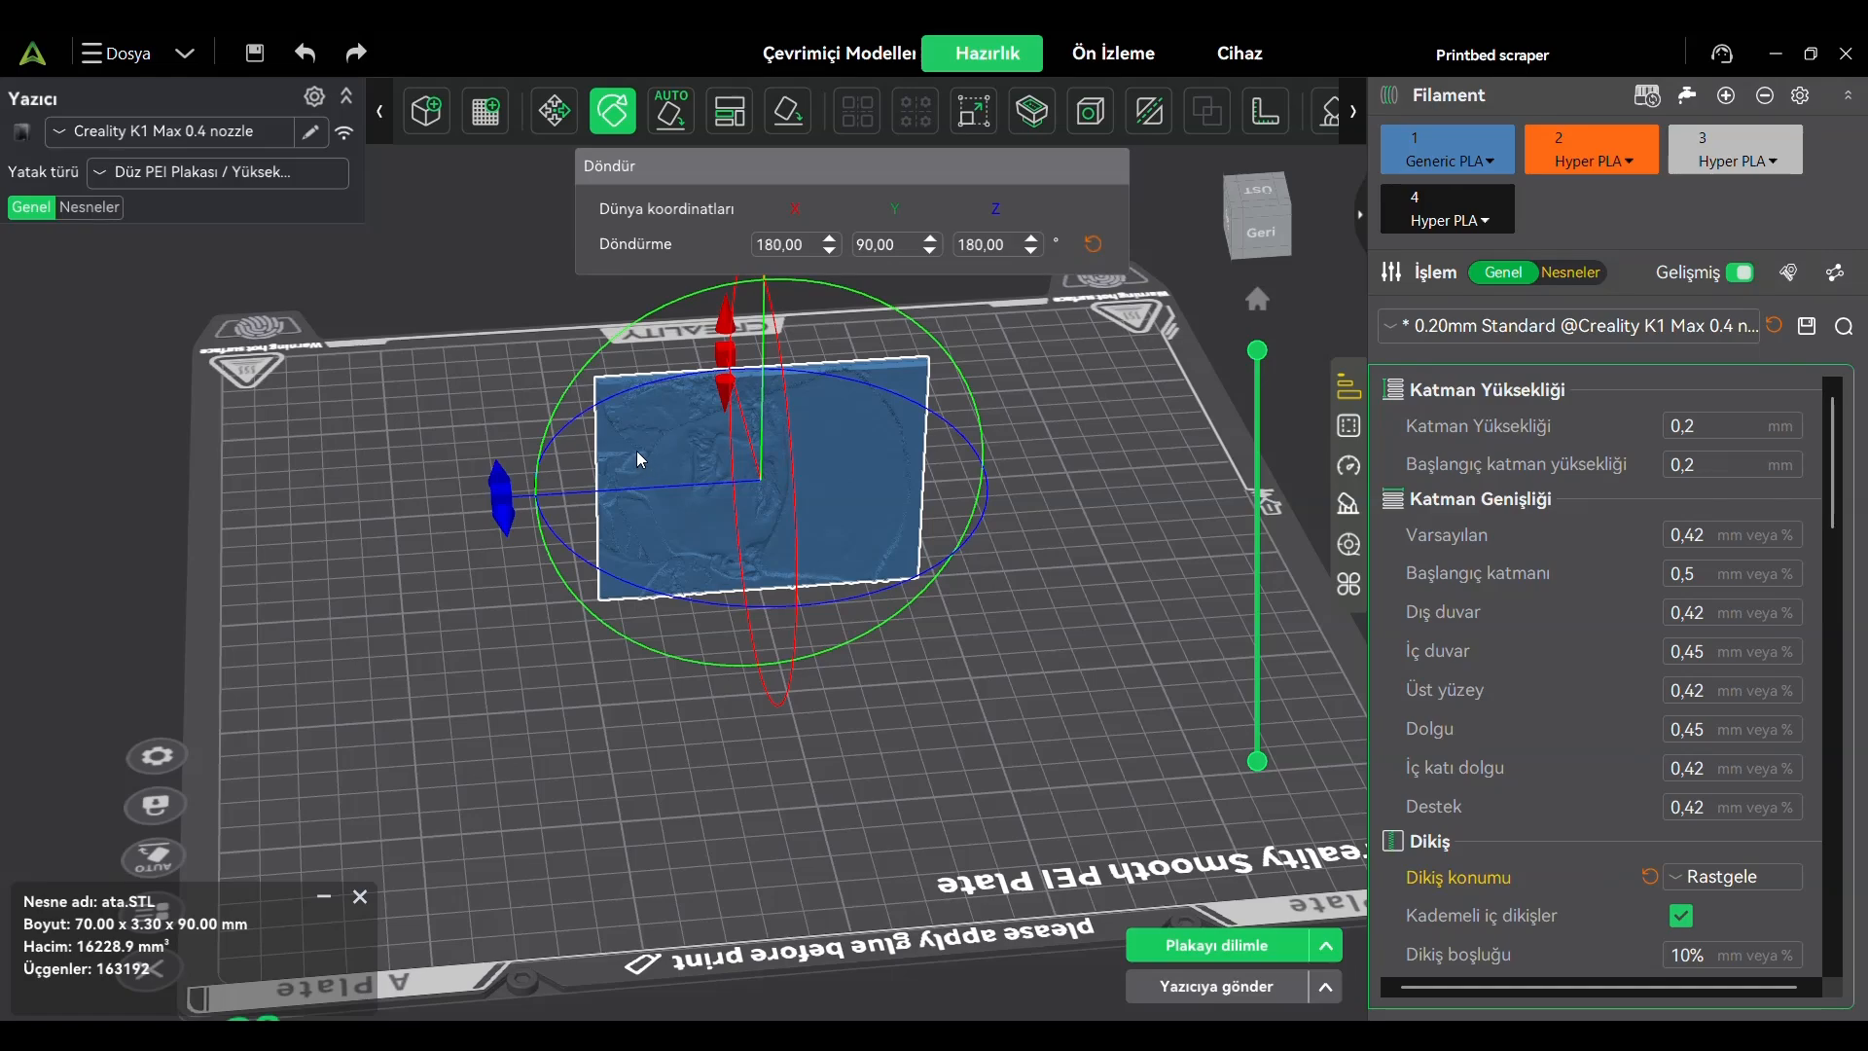
click(1080, 439)
drag(1013, 428, 892, 459)
Inspect the relief up close, slice the uncut plate and examine its toolpath preview
scroll(767, 479, up, 8)
scroll(767, 487, down, 10)
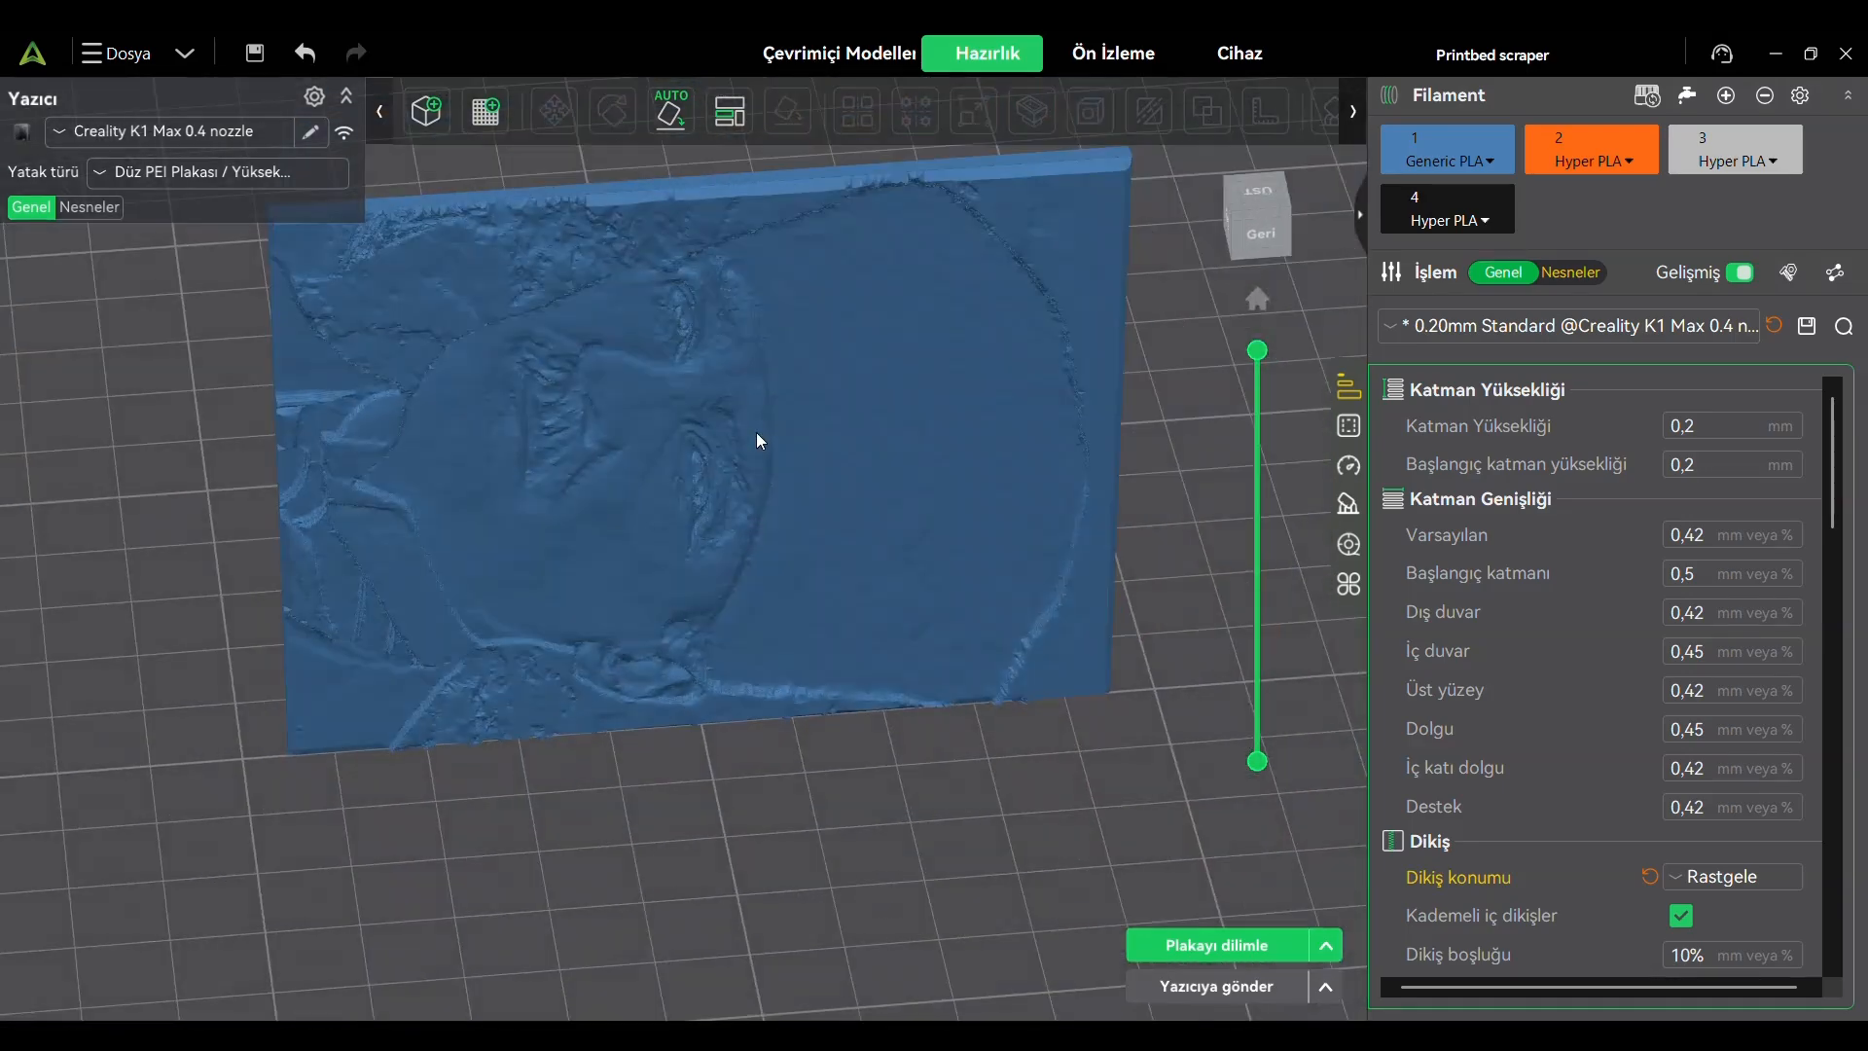
click(759, 449)
scroll(864, 505, down, 3)
click(1214, 945)
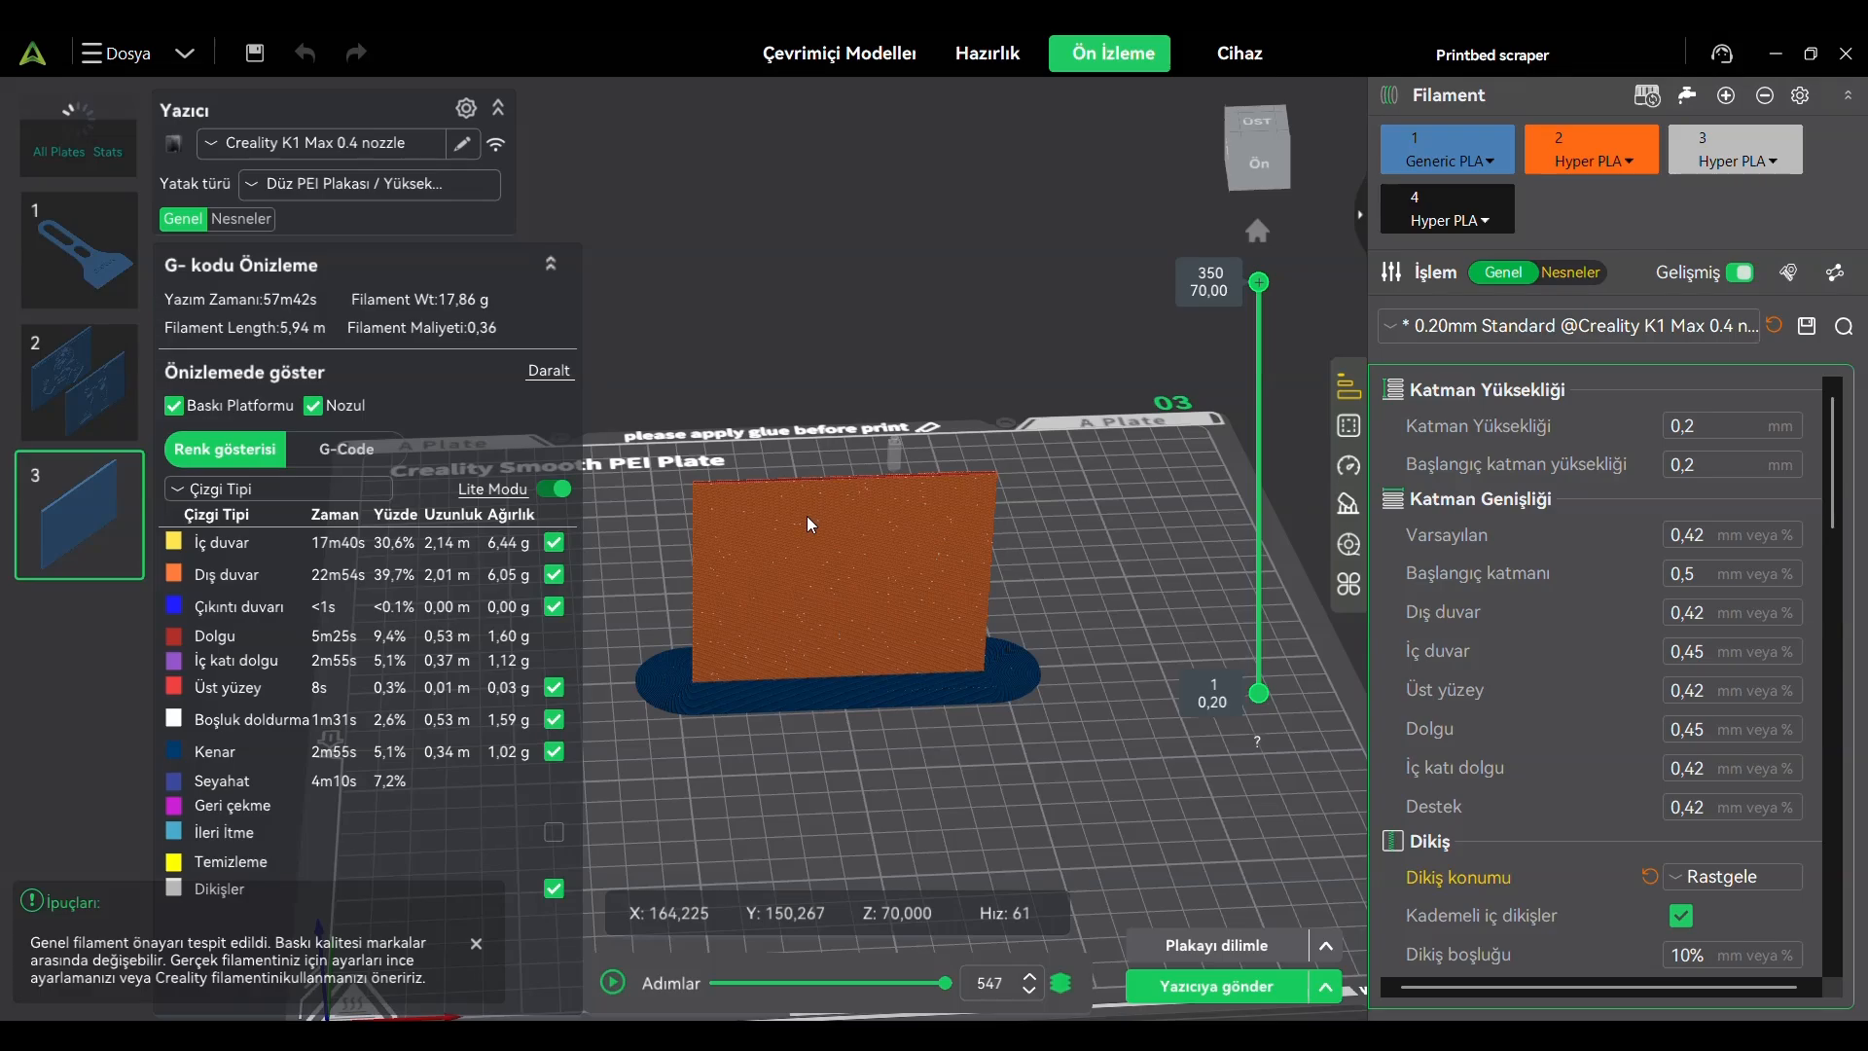
drag(809, 522, 1057, 516)
drag(1355, 66, 1345, 152)
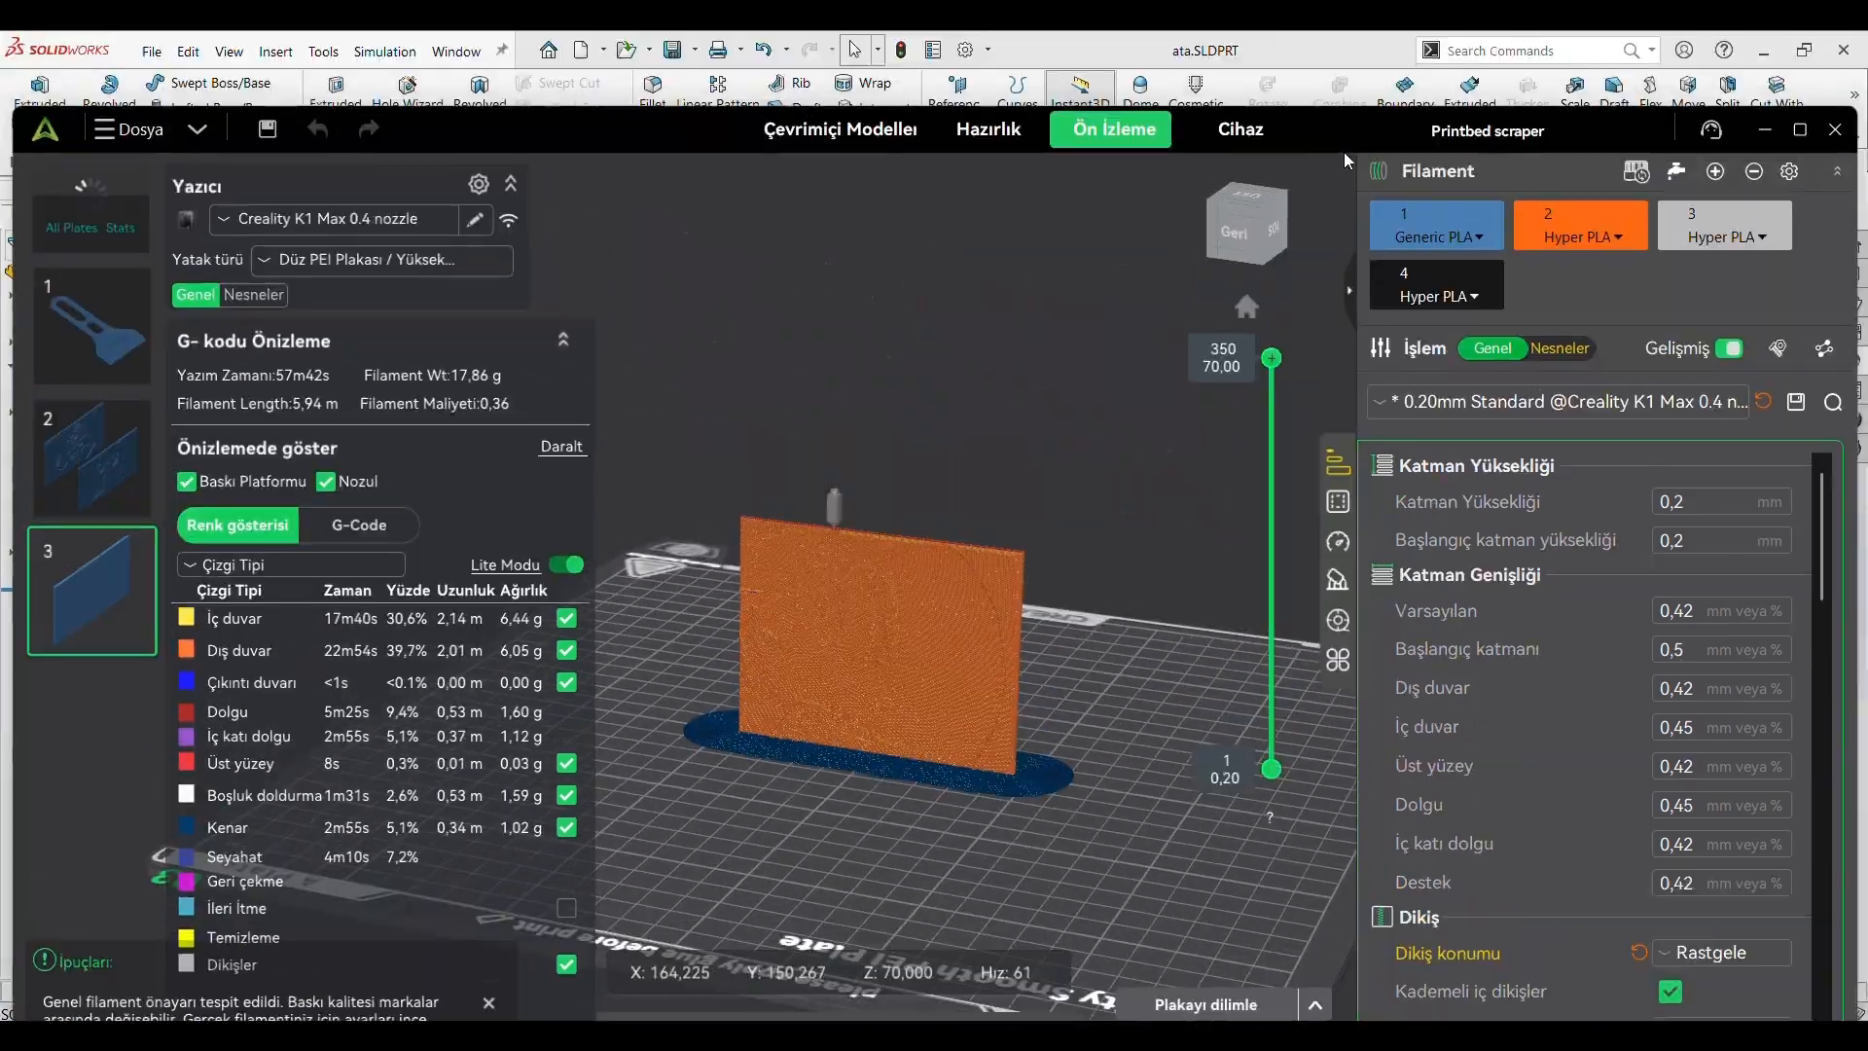
Return to model preparation and cut the standing relief plate horizontally into two 35 mm high halves
click(989, 128)
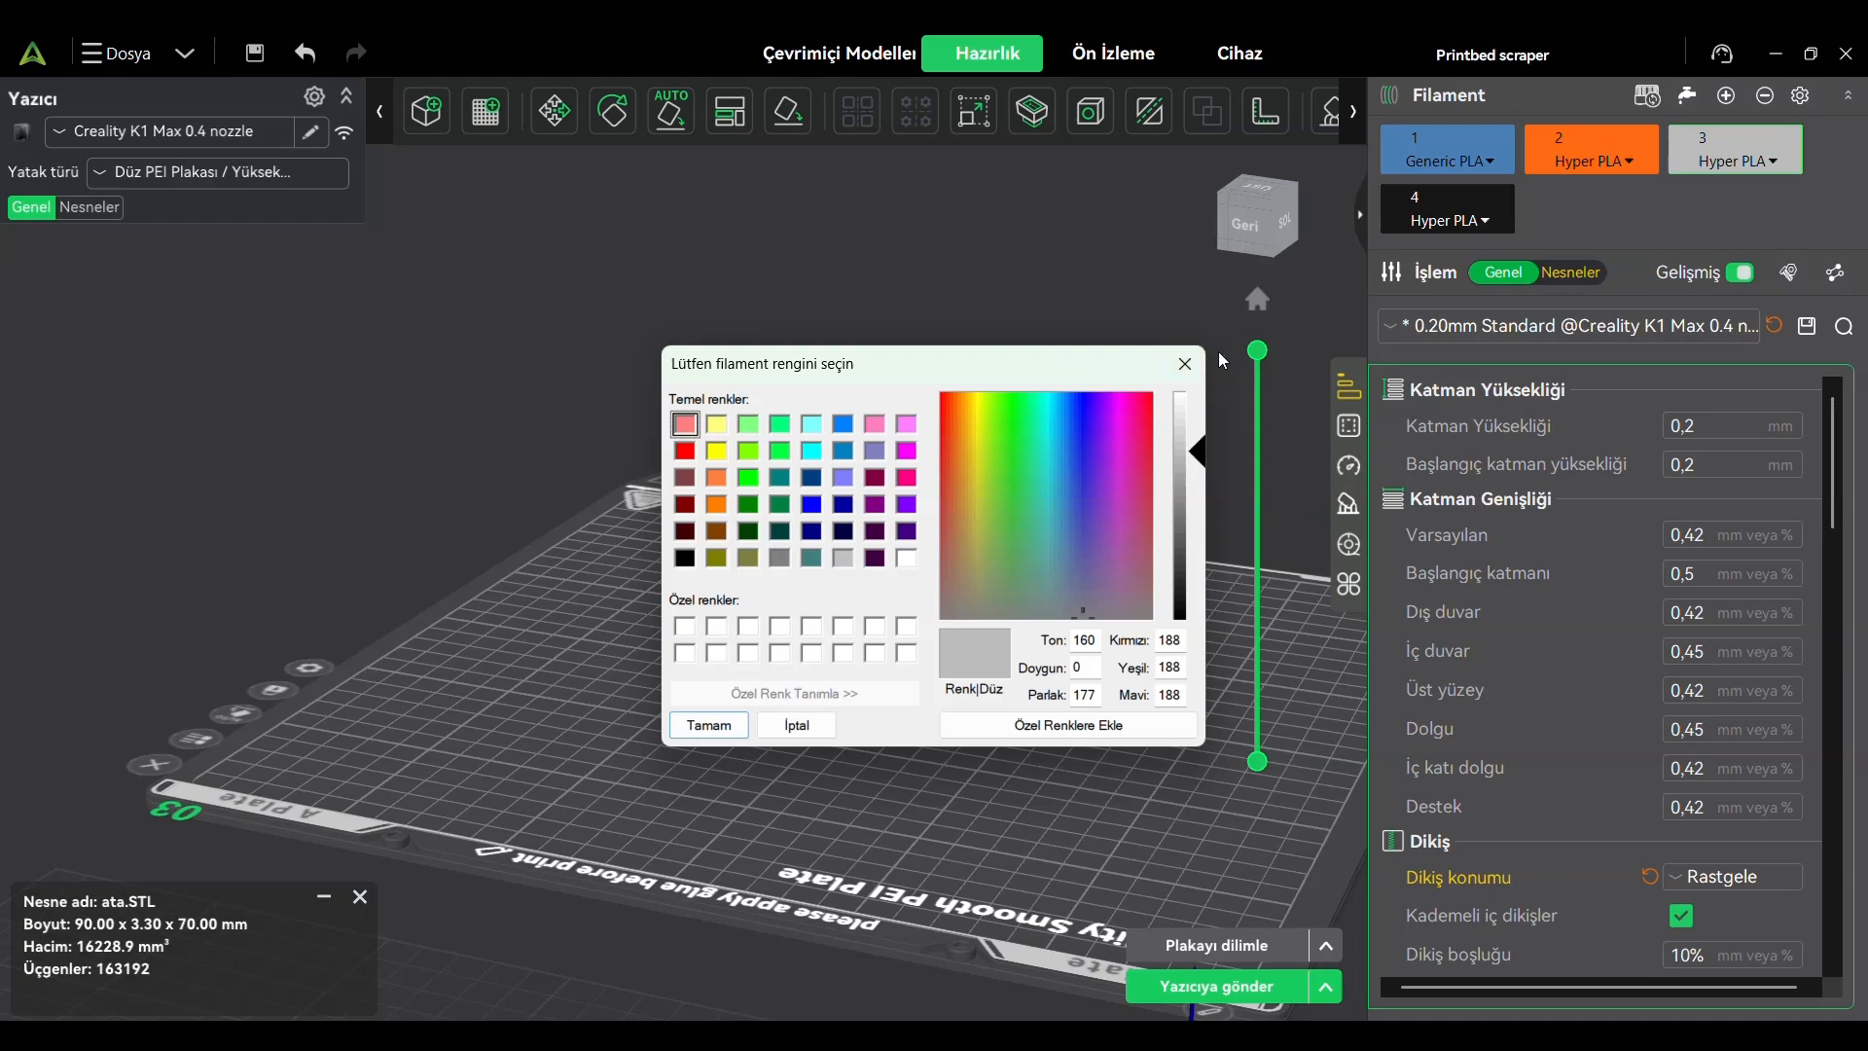
click(1186, 364)
right_drag(892, 548, 878, 498)
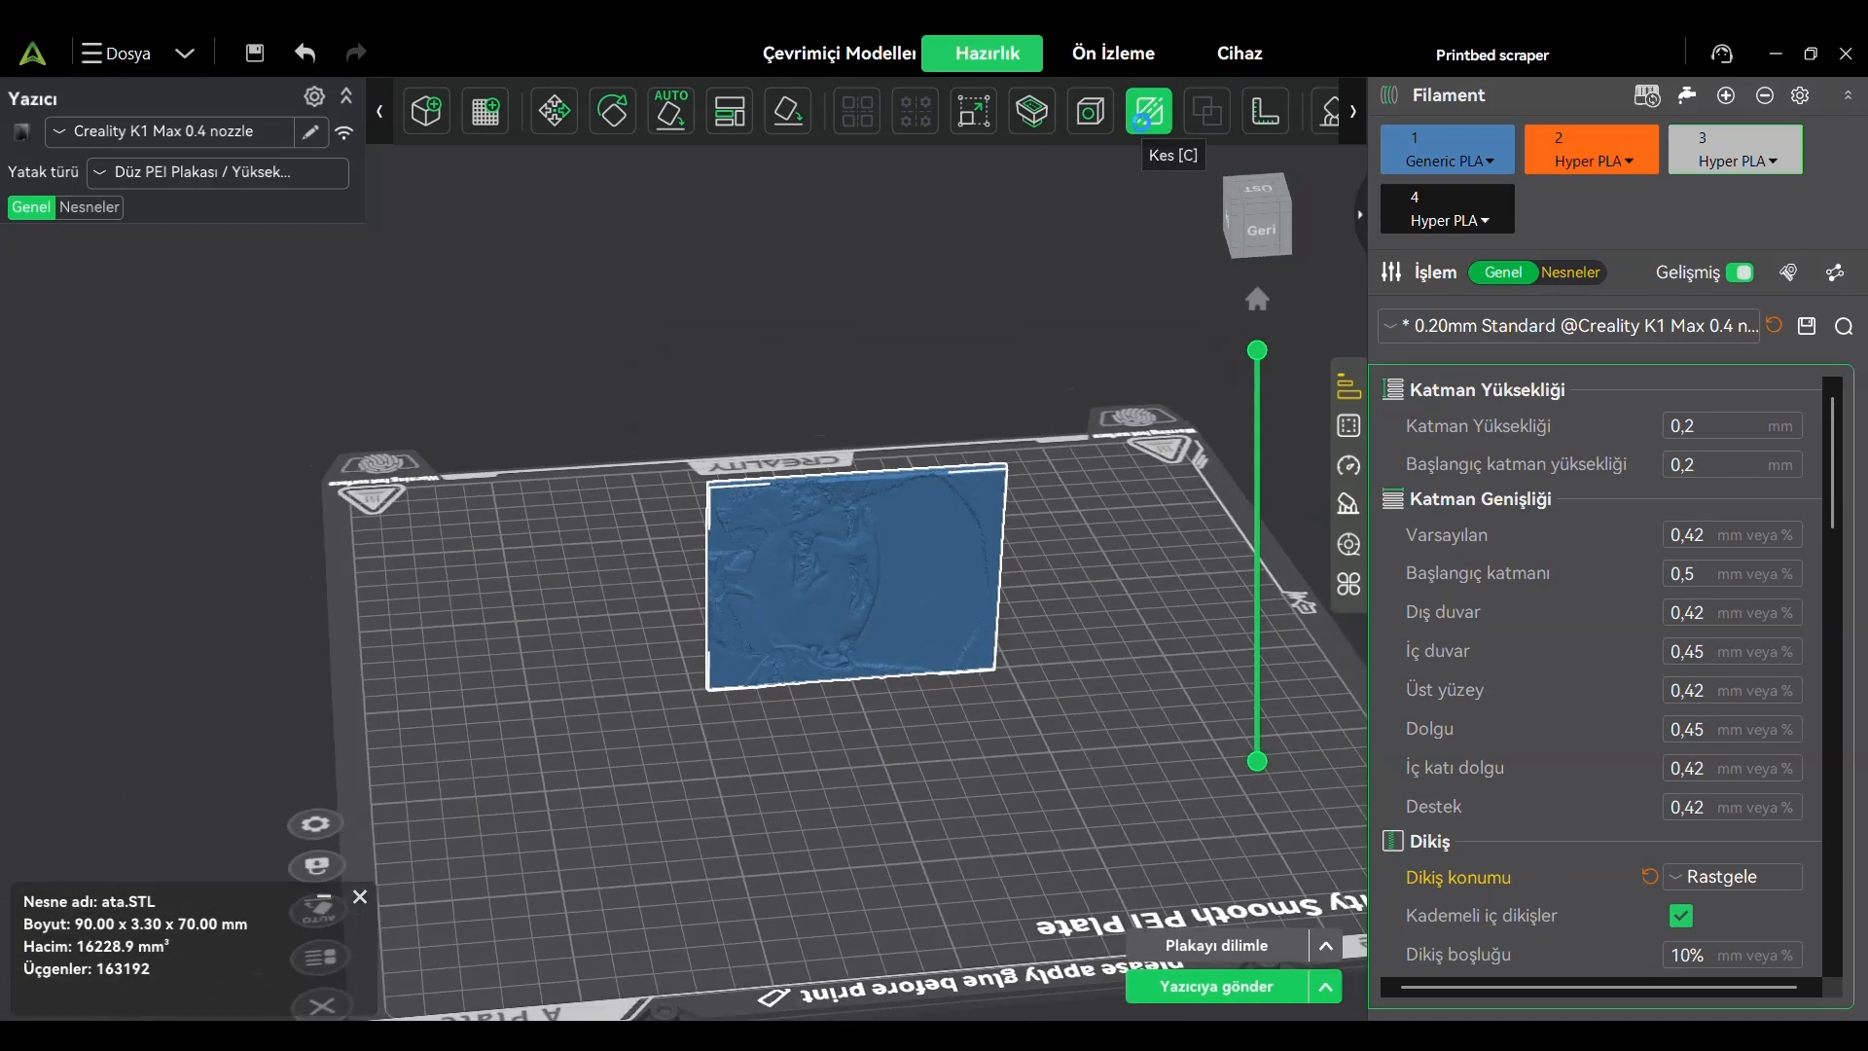
click(1141, 121)
middle_drag(1053, 586, 1057, 902)
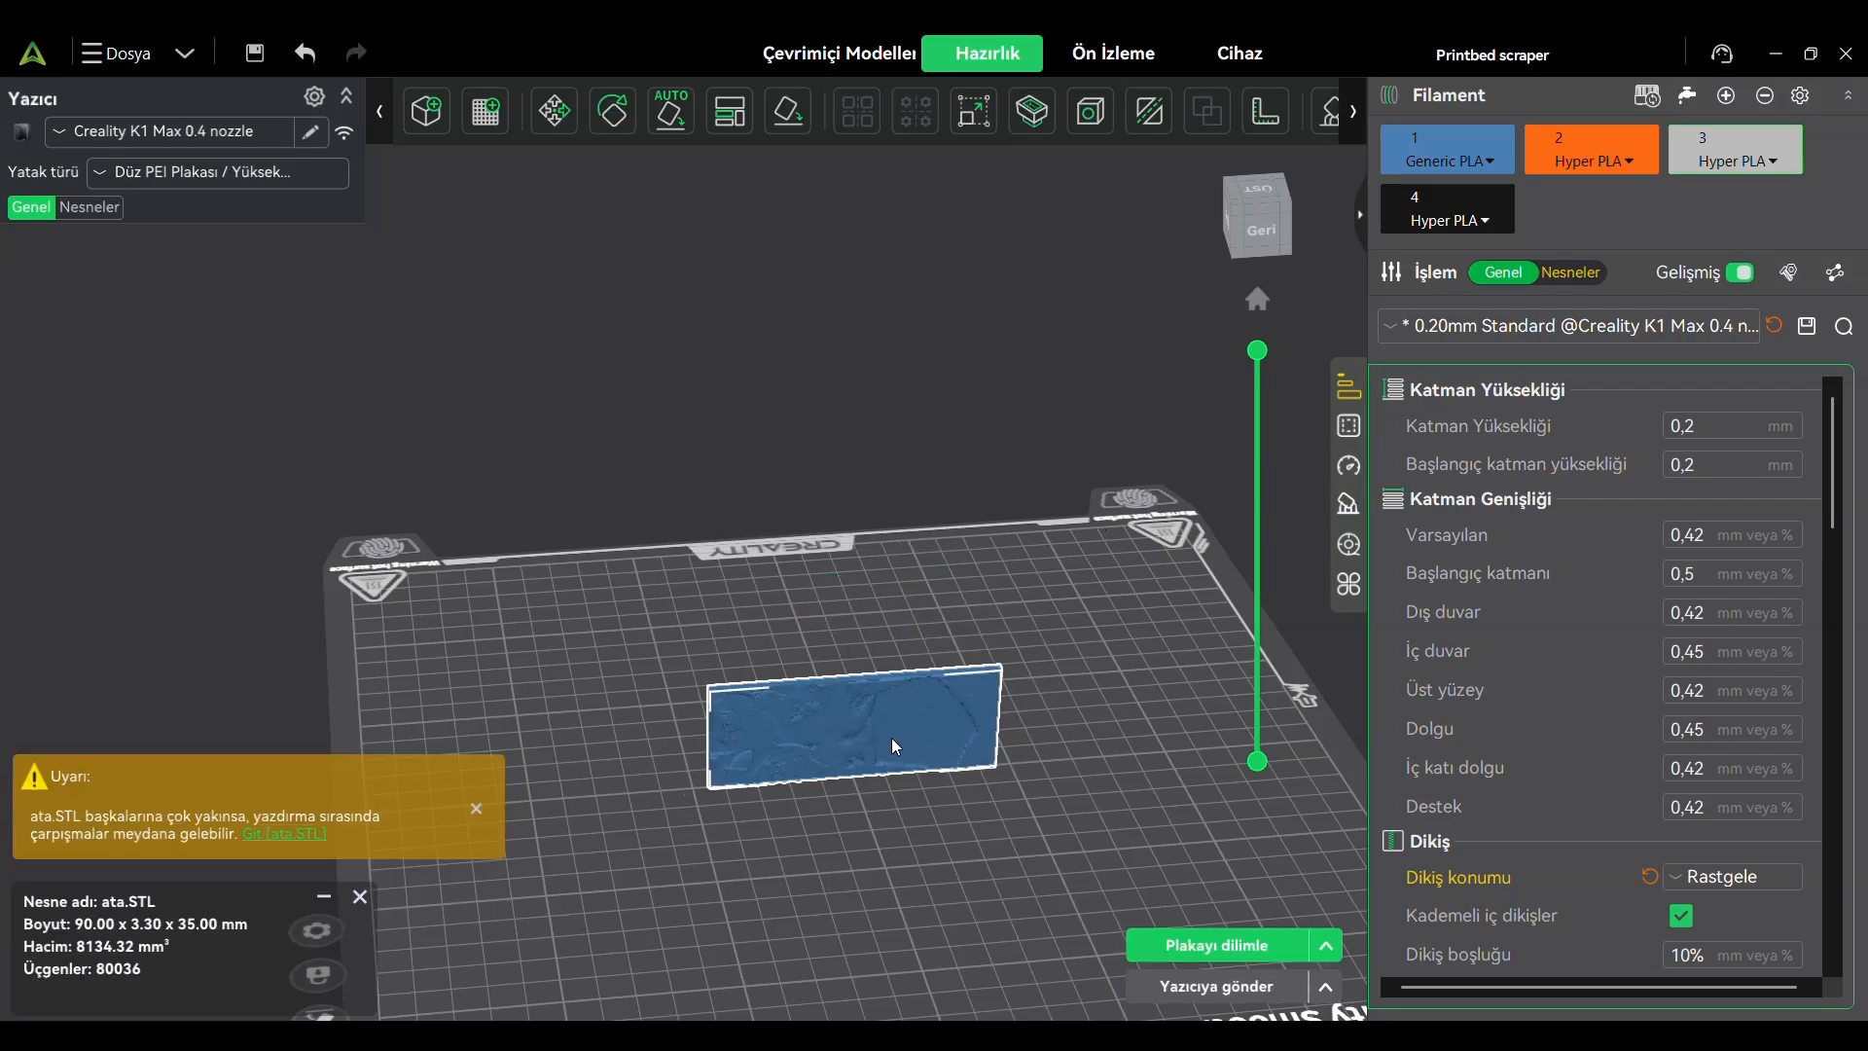
Move one half of the cut relief away from the other on the print bed
drag(897, 747, 959, 897)
right_drag(948, 859, 946, 506)
drag(875, 626, 927, 684)
drag(858, 623, 897, 639)
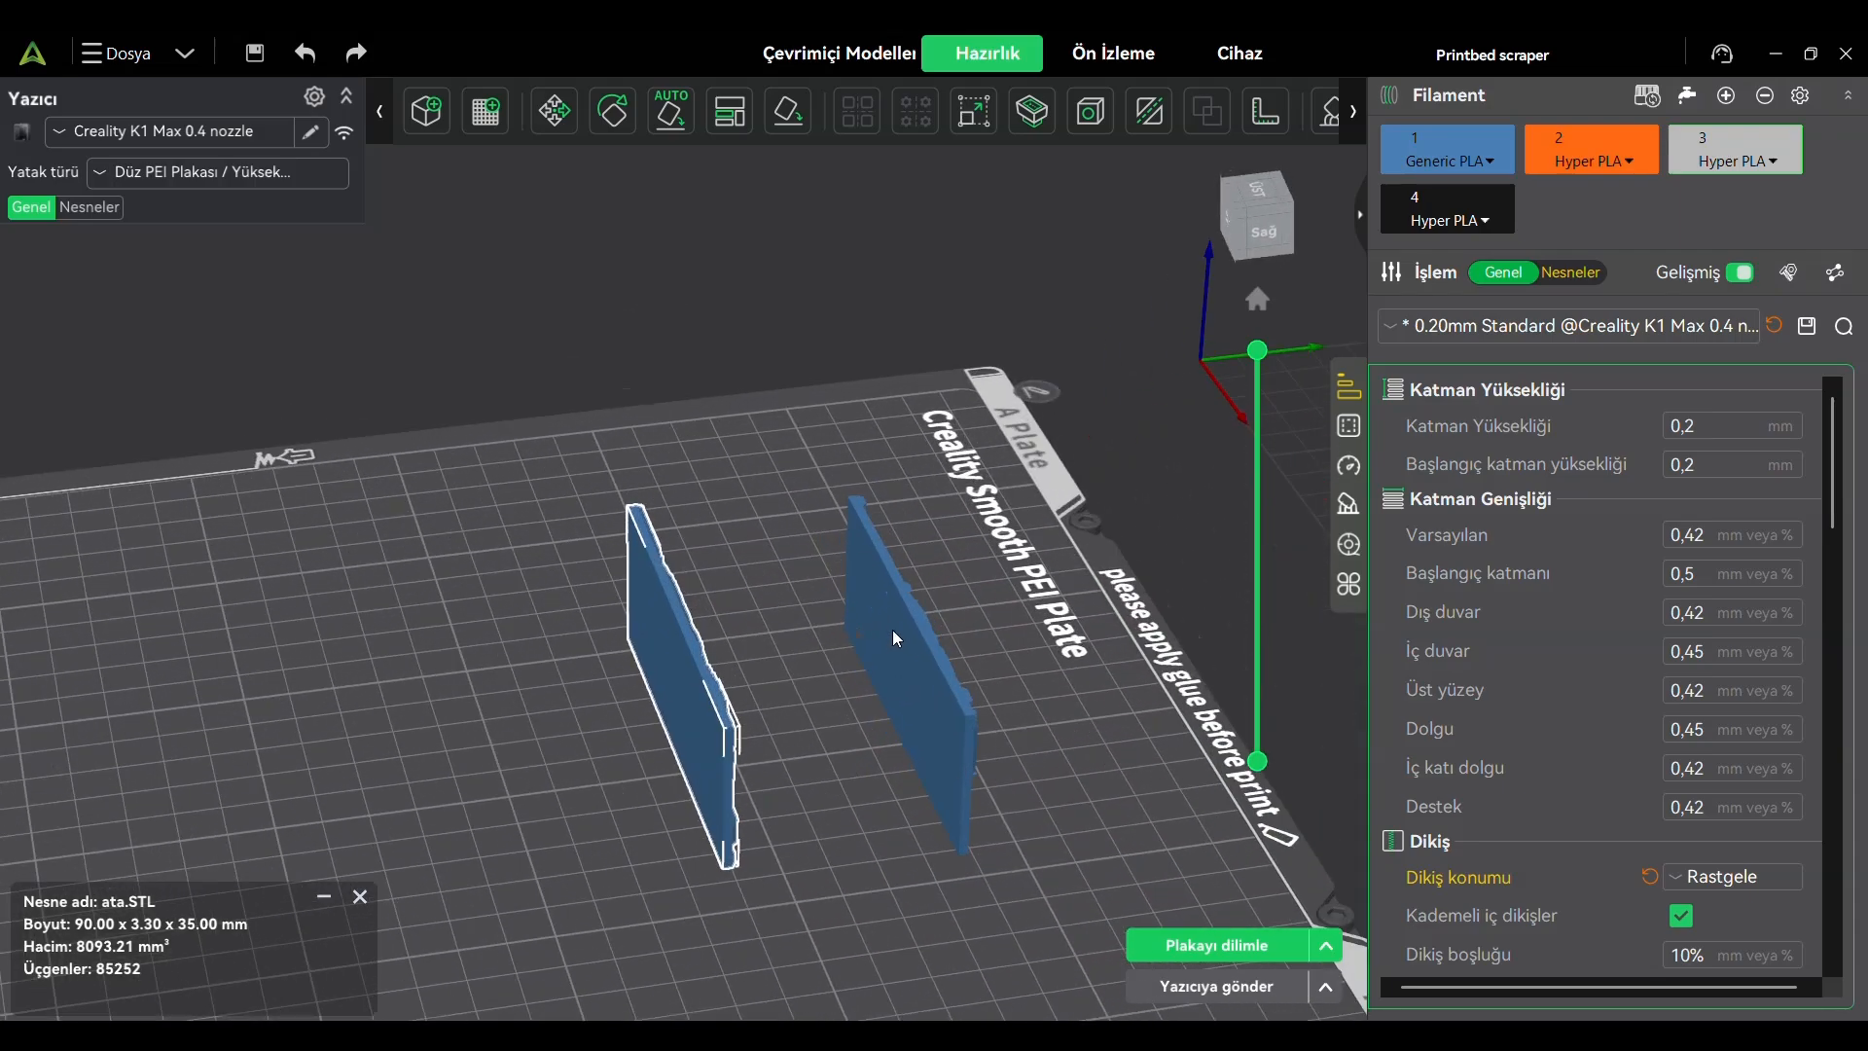
Rotate both halves of the relief 180 degrees about the Z axis
click(613, 111)
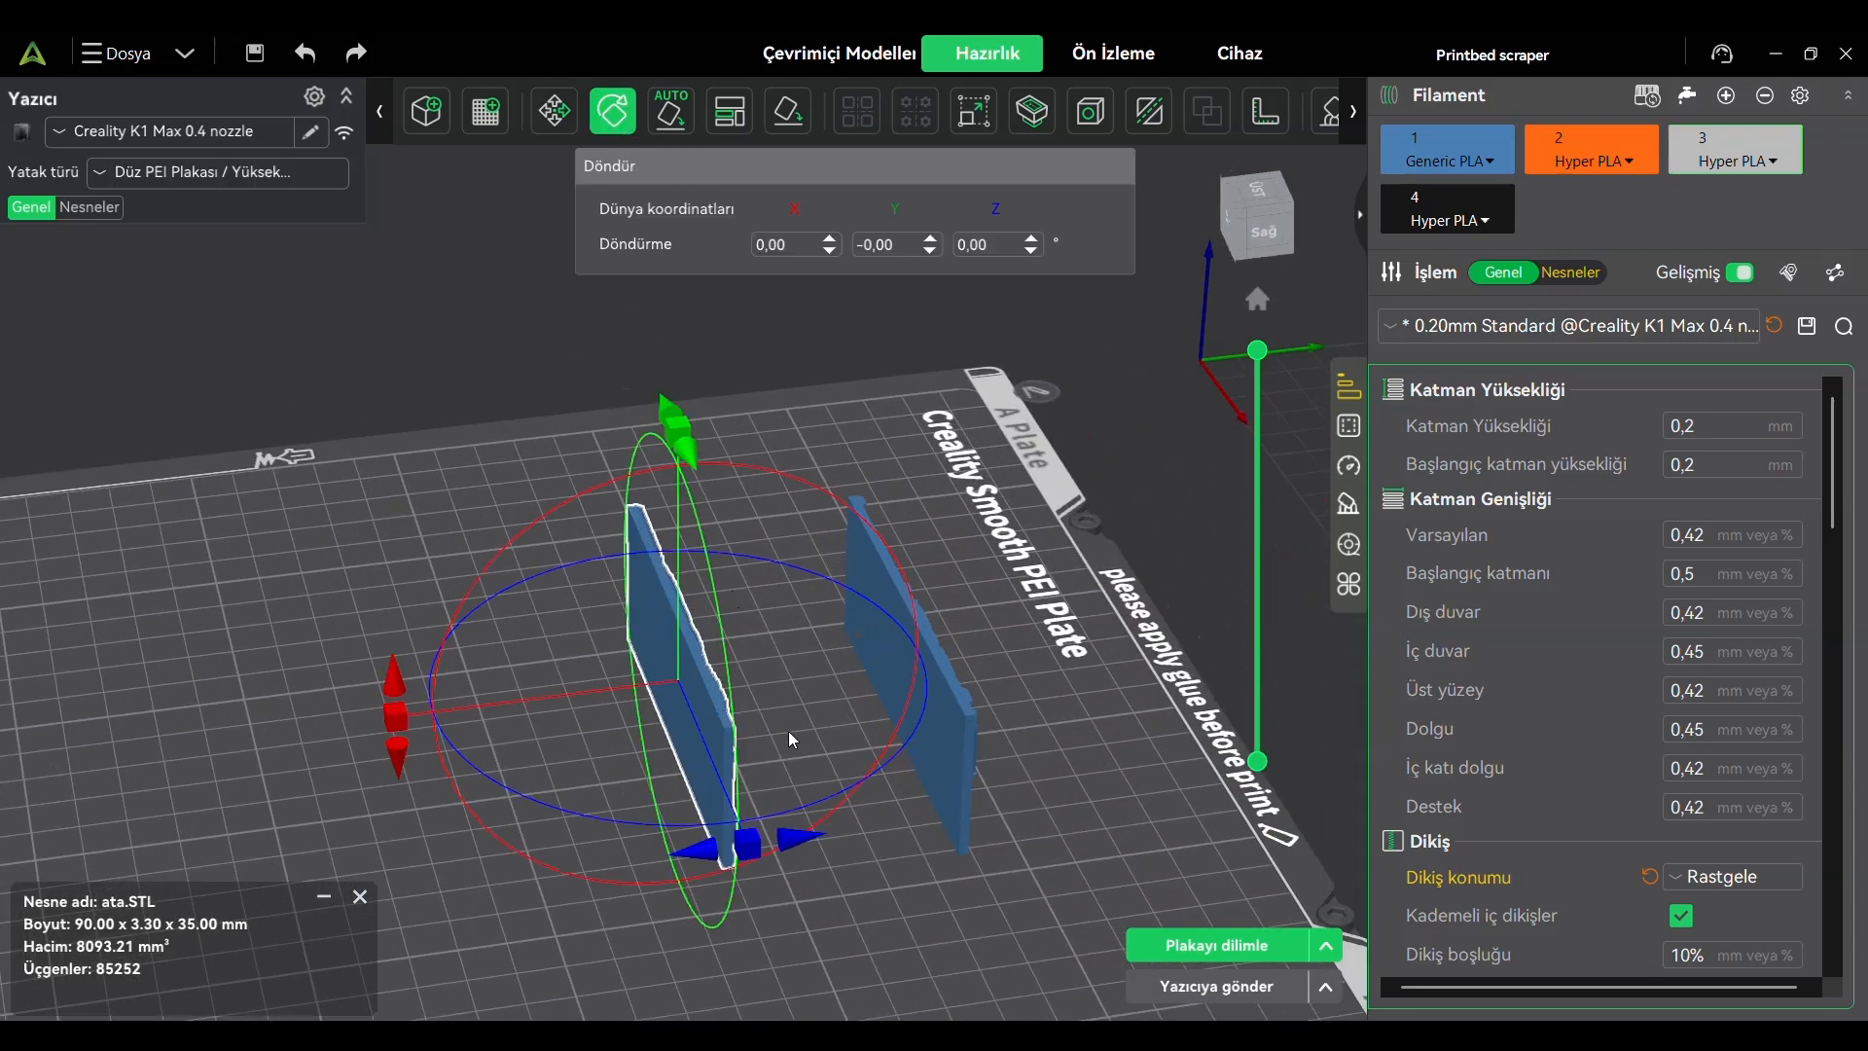
double_click(993, 246)
text(180)
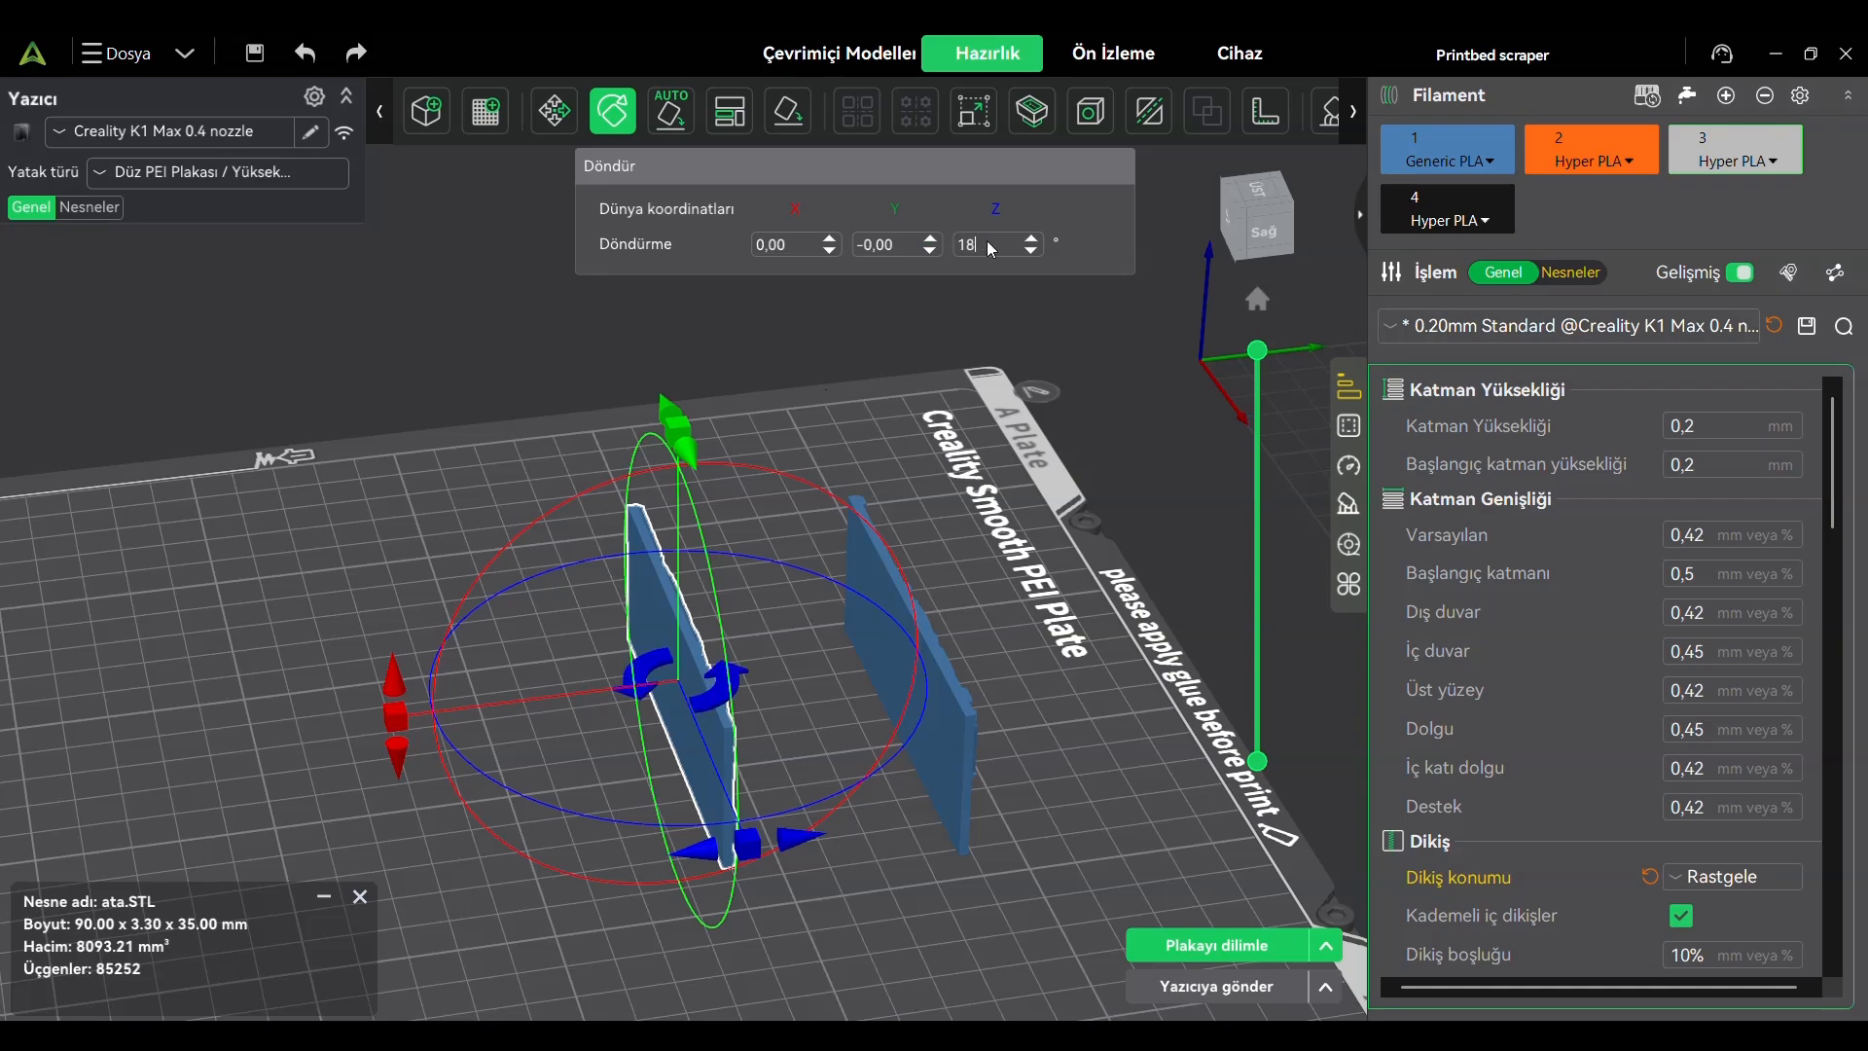
key(Return)
click(941, 742)
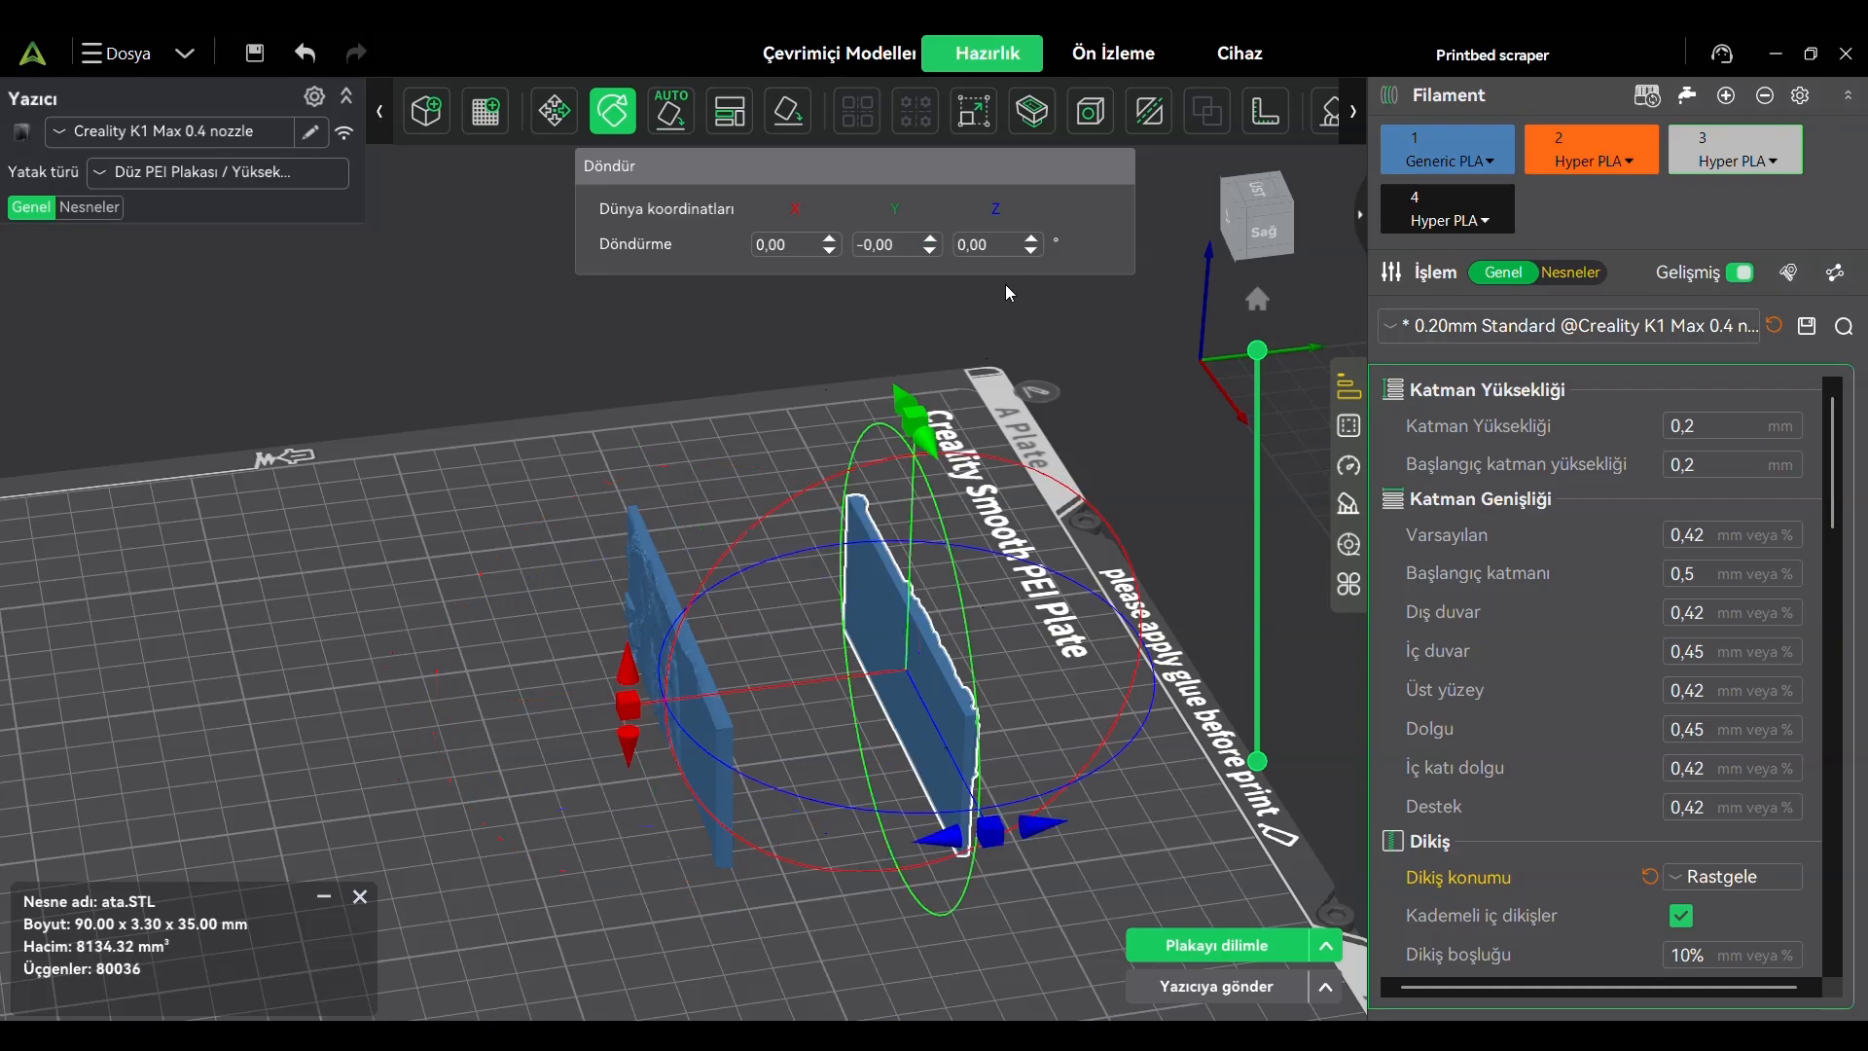
text(180)
key(Return)
Adjust the placement of the two halves on the print bed and inspect their relief faces
middle_drag(825, 576, 862, 579)
scroll(847, 569, up, 1)
click(846, 568)
drag(715, 769, 807, 807)
middle_drag(1029, 769, 865, 283)
drag(971, 672, 1094, 682)
drag(748, 412, 816, 387)
drag(787, 527, 817, 545)
drag(816, 468, 937, 480)
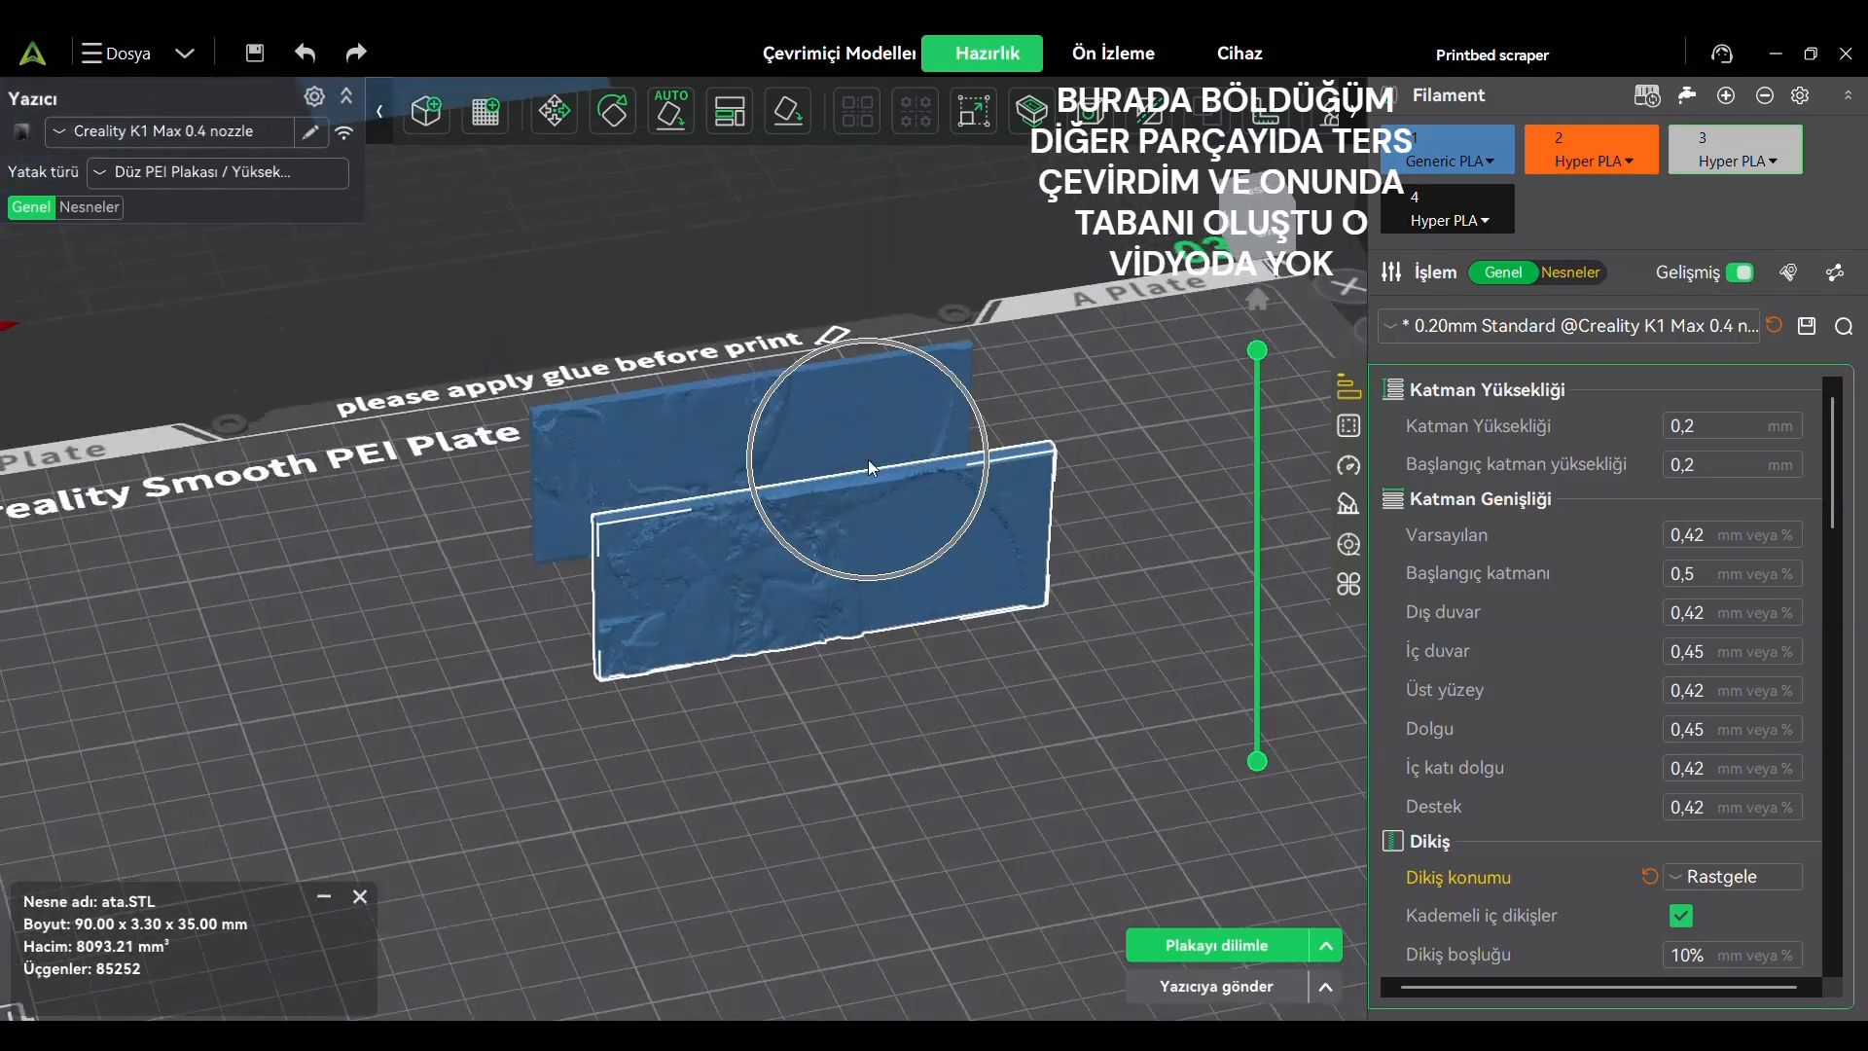
Slice the print plate with the two halves and inspect the toolpath preview from the side
click(1261, 942)
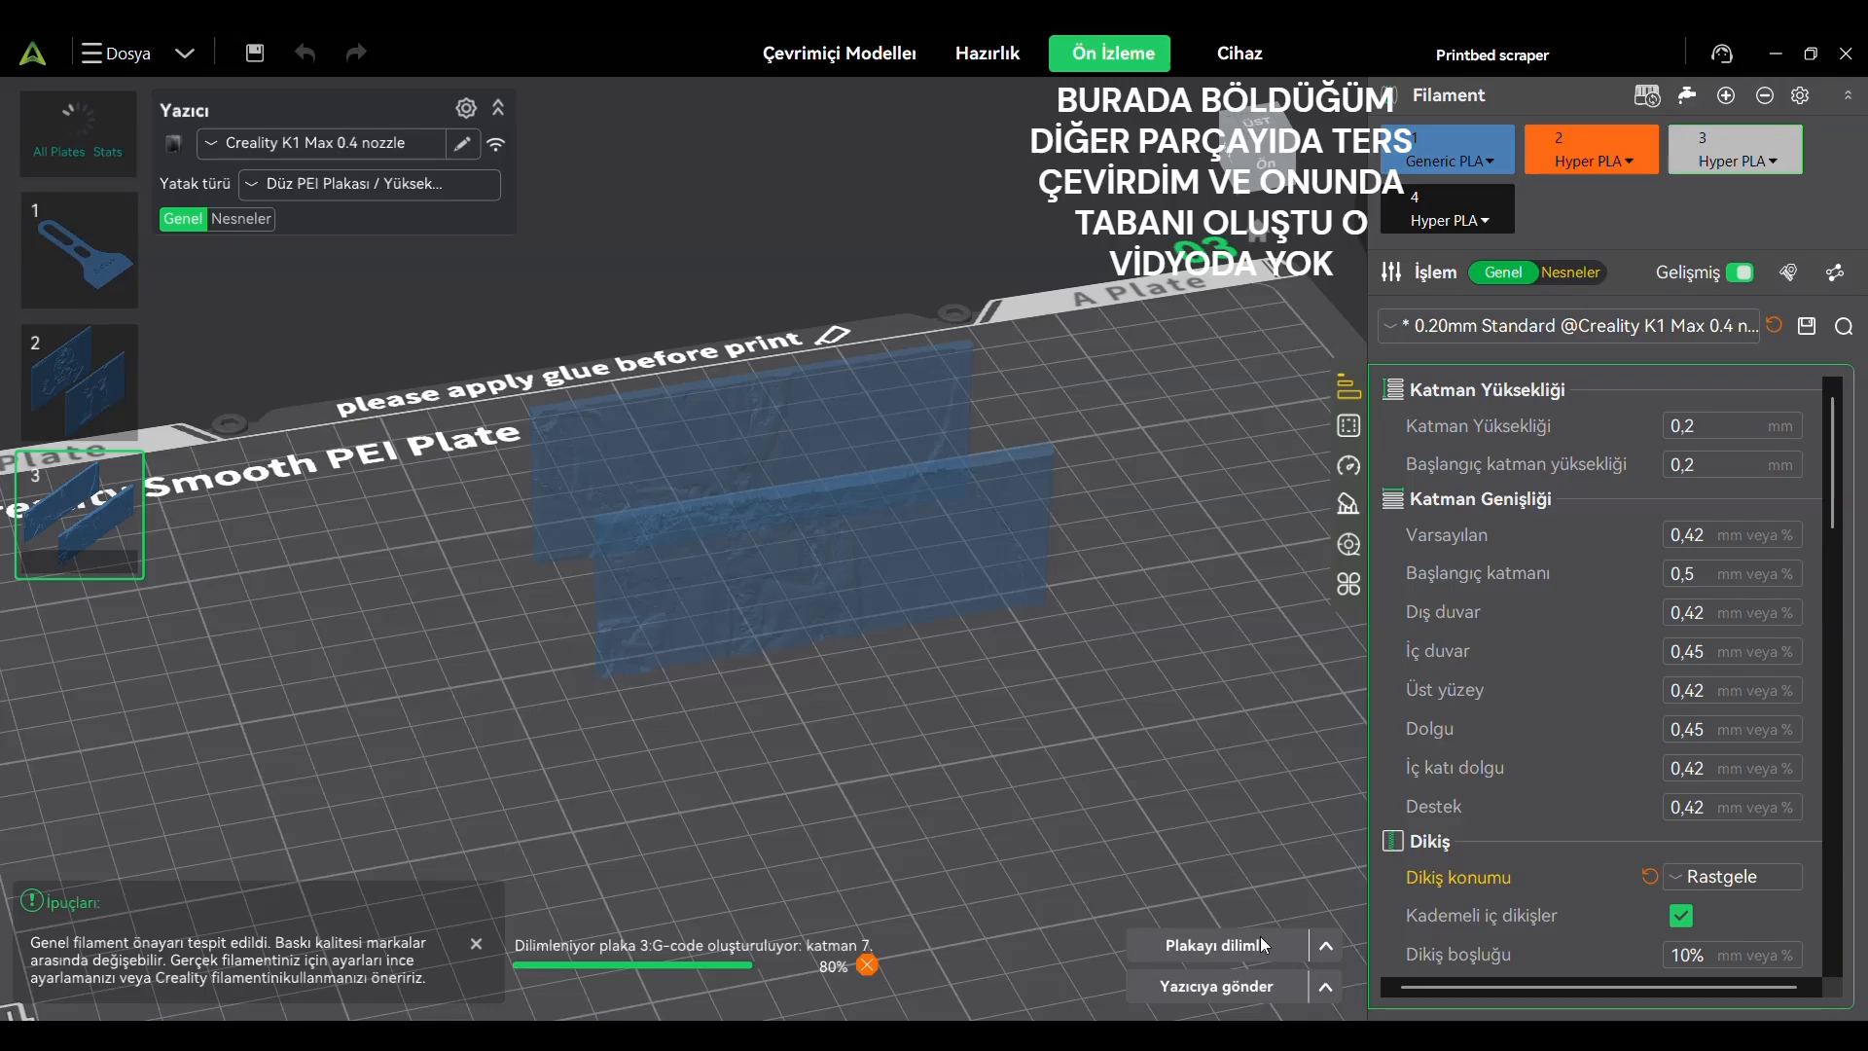
right_drag(905, 693, 1007, 702)
drag(1007, 700, 926, 664)
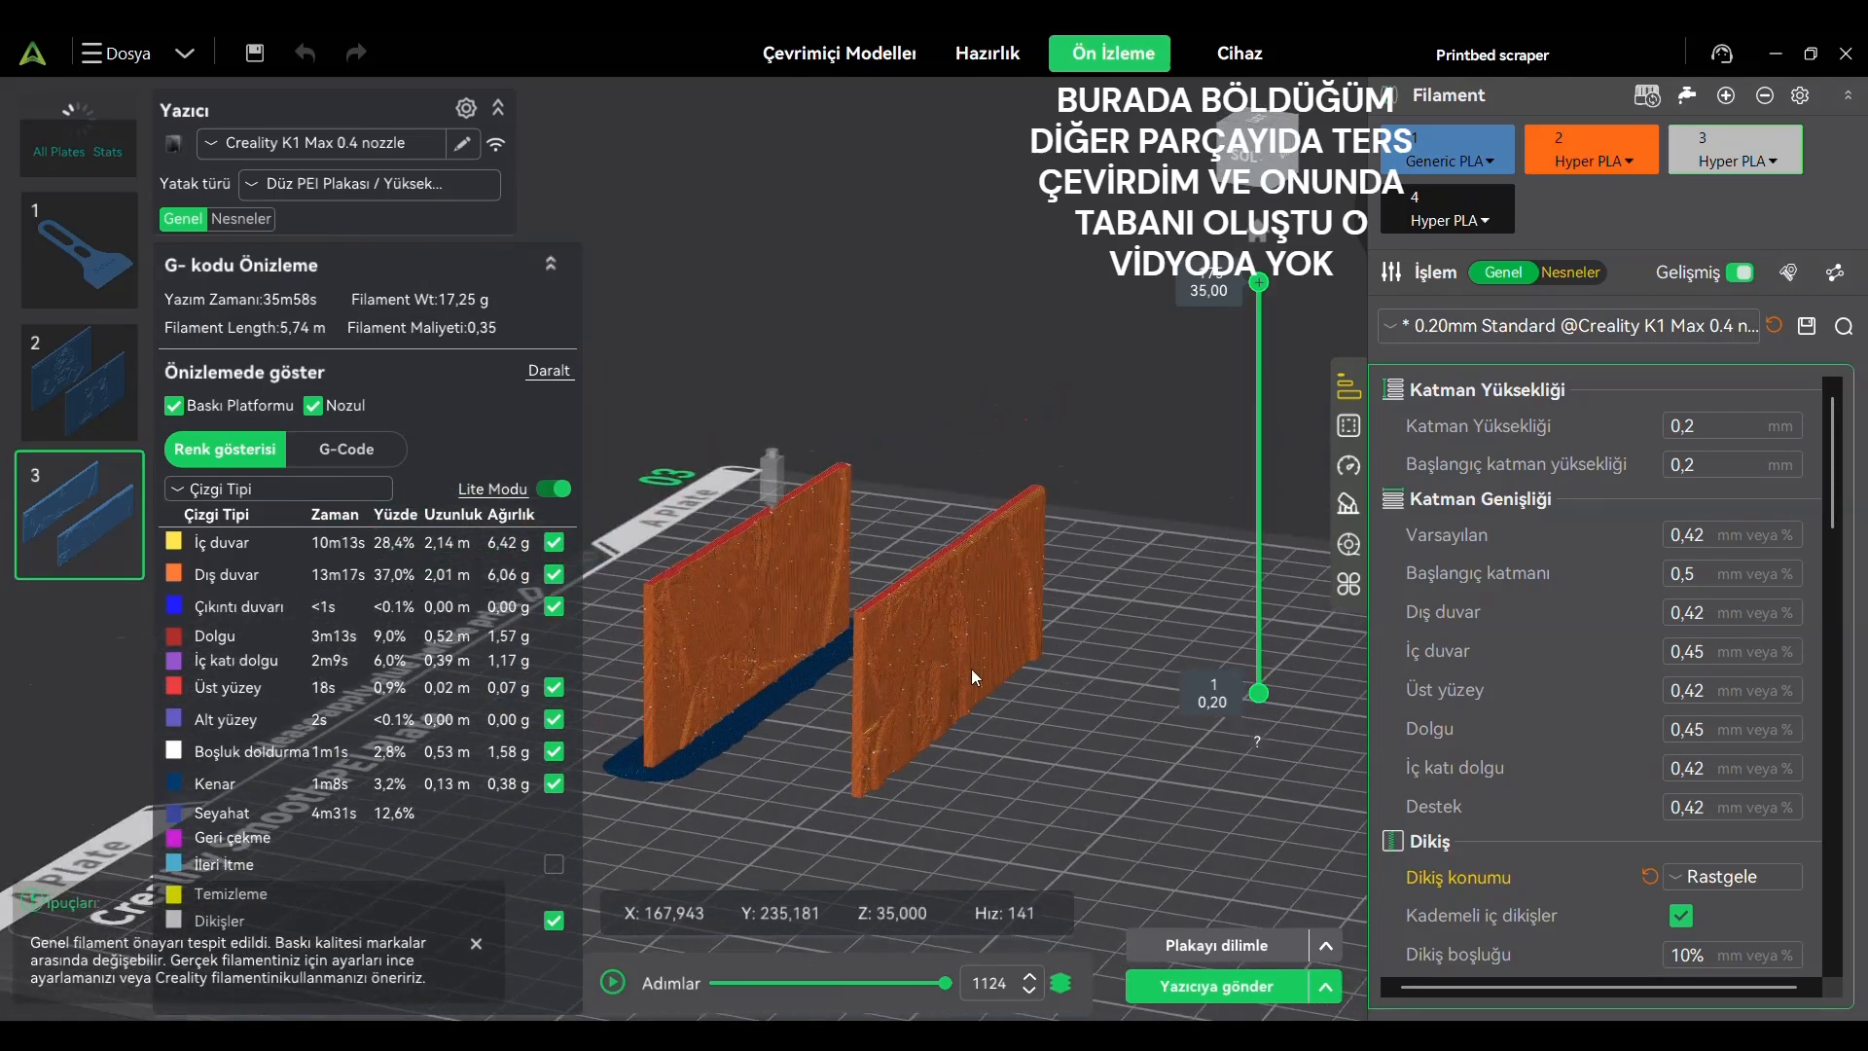
Send the sliced single plate to the network printer and start printing
click(1225, 980)
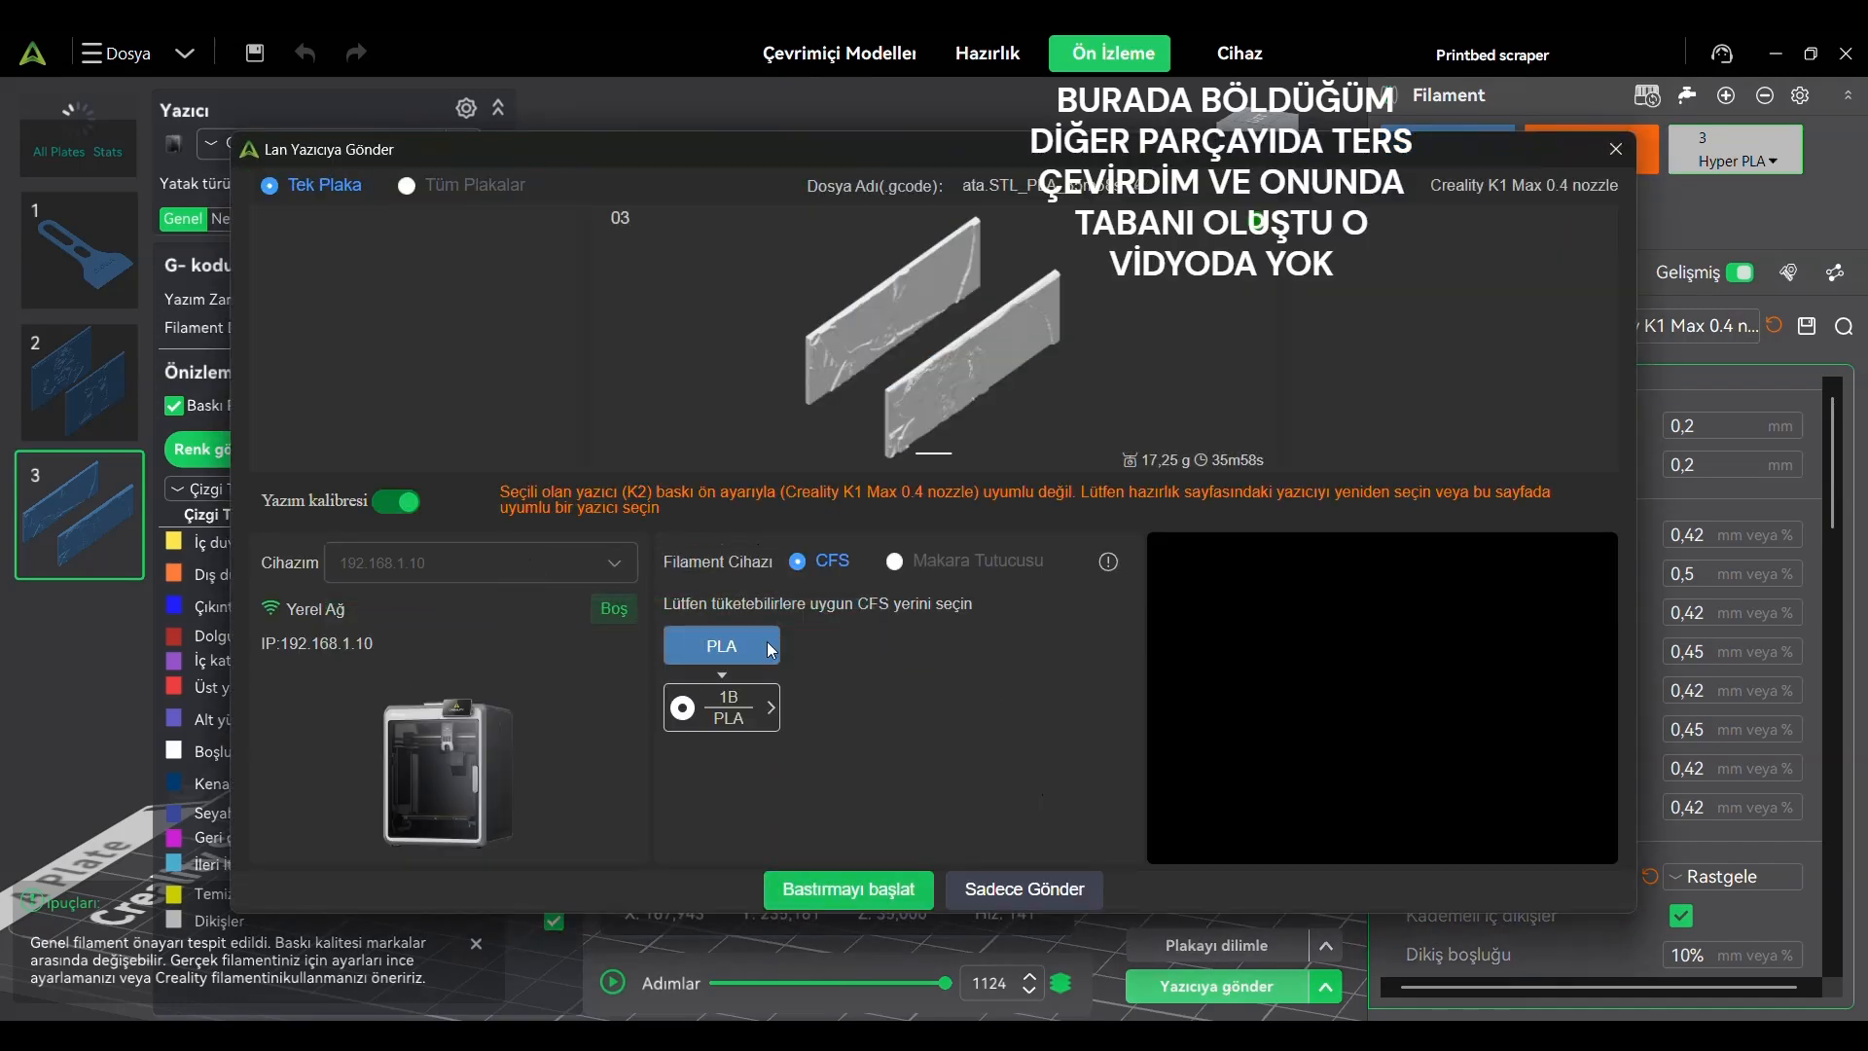
click(889, 891)
click(1155, 638)
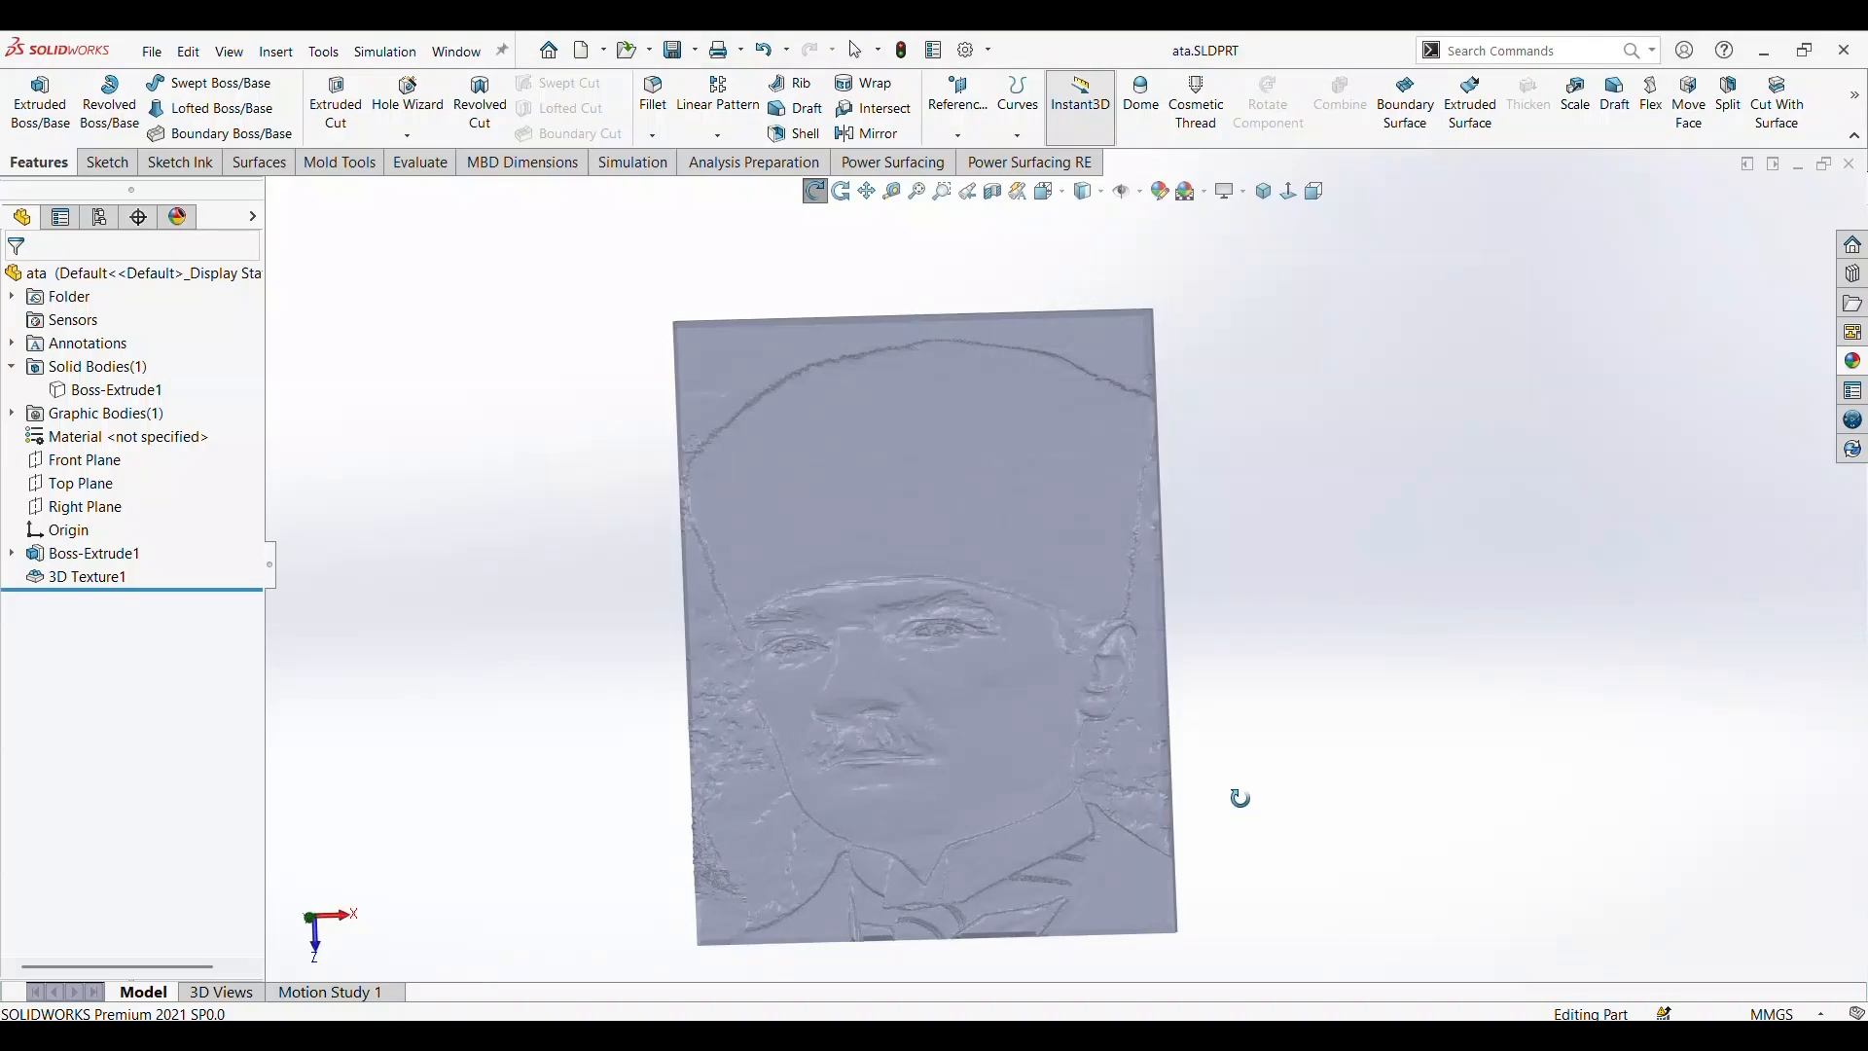
drag(1222, 800, 1383, 784)
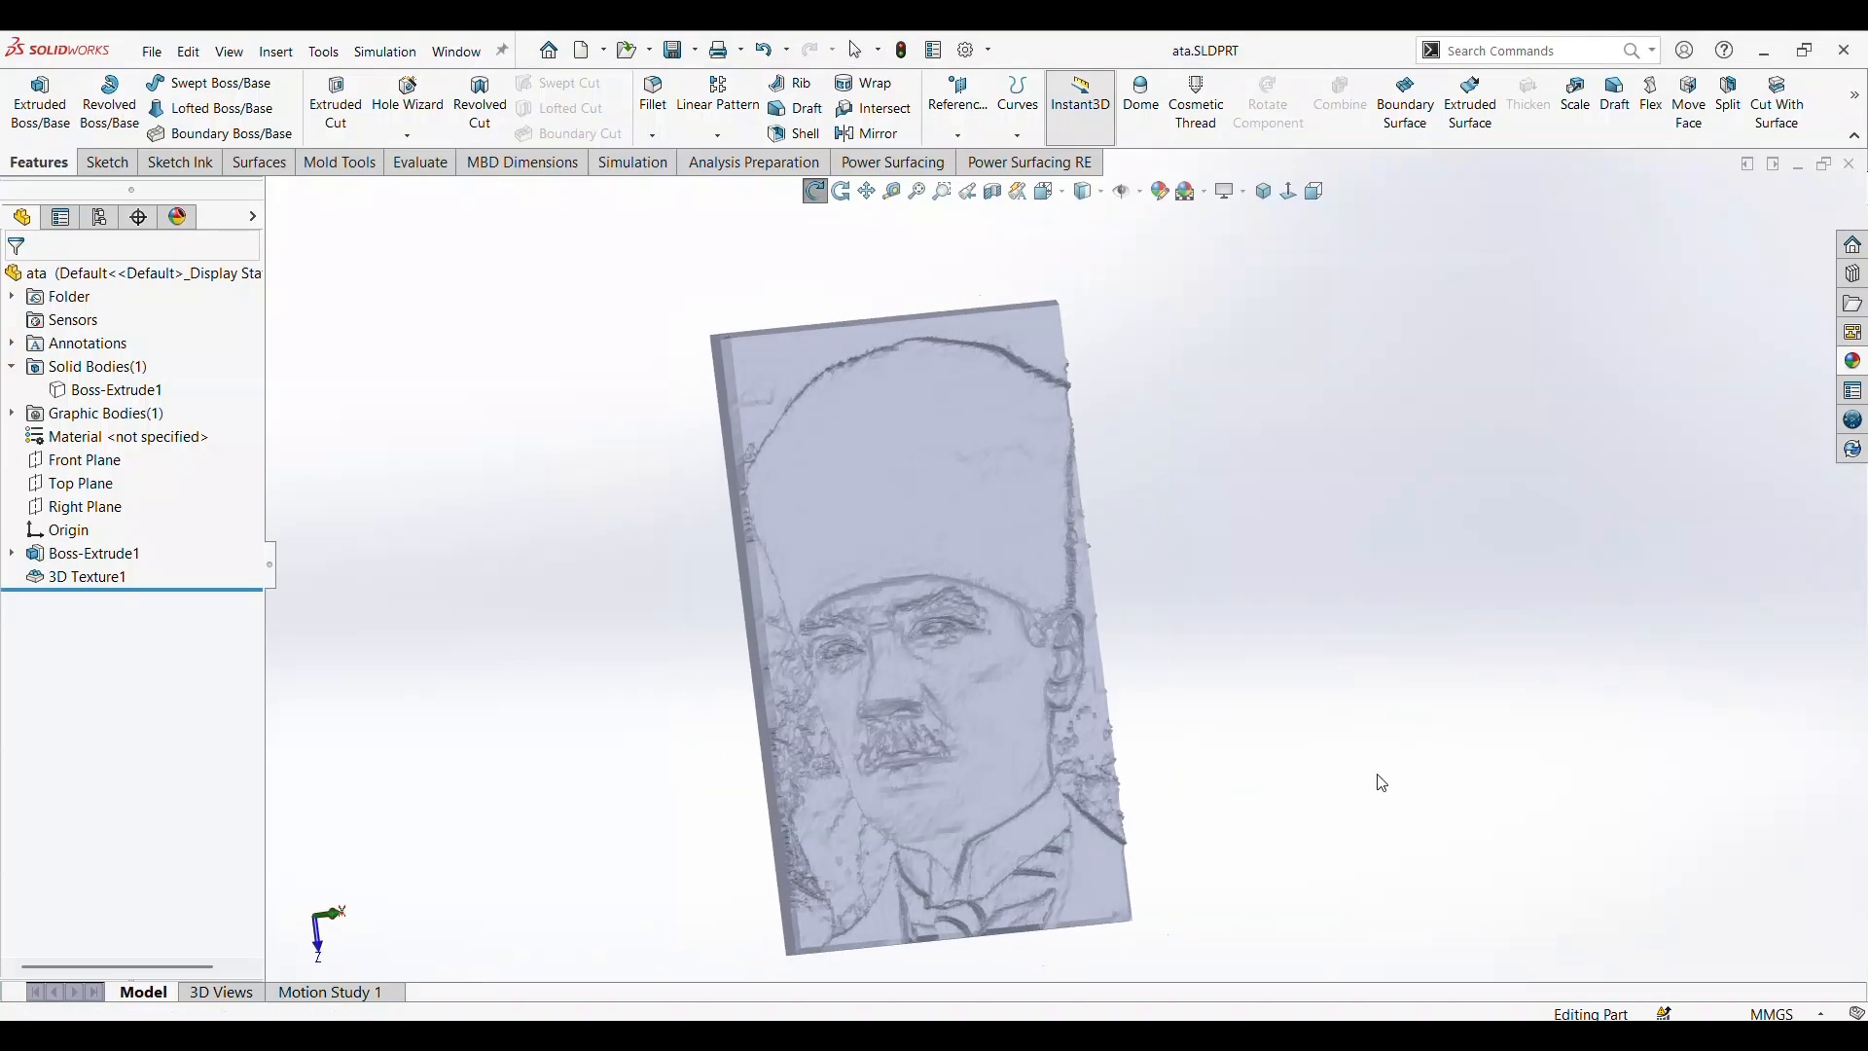
key(Escape)
click(993, 192)
click(1088, 549)
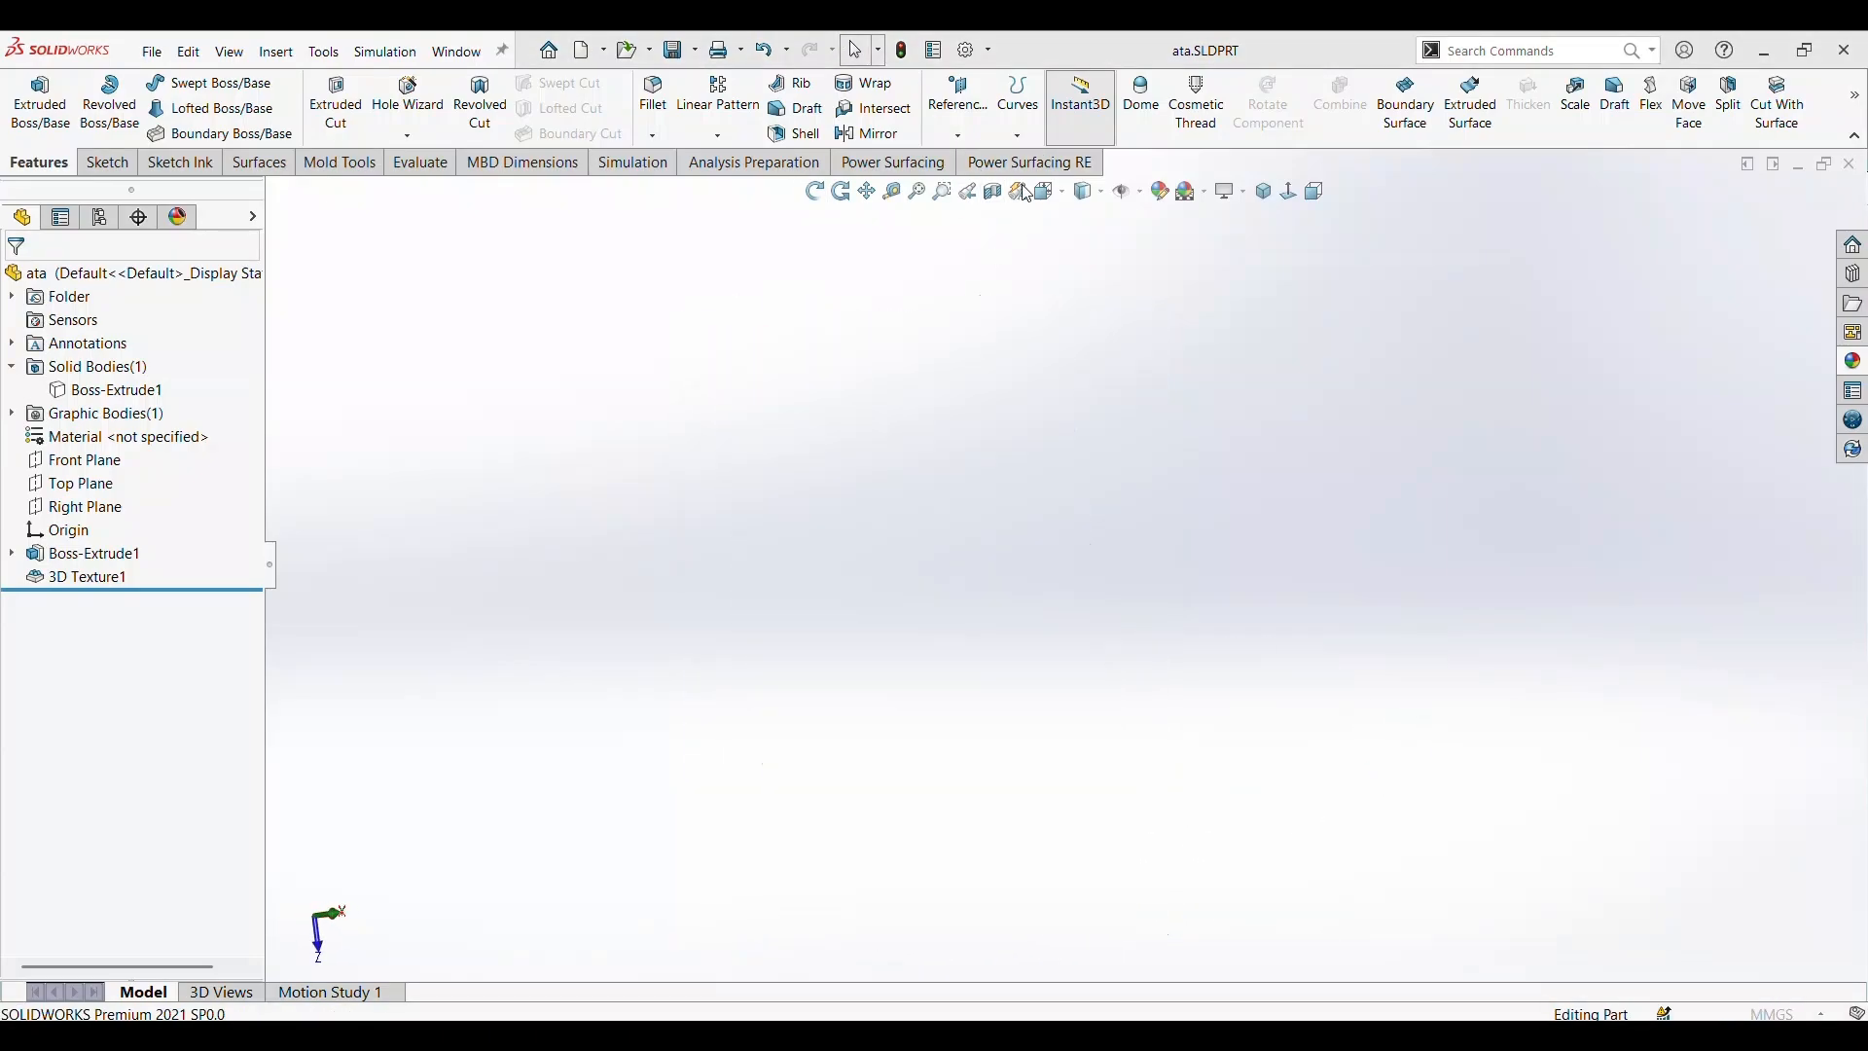
click(88, 697)
mouse_move(1014, 615)
mouse_down()
mouse_move(1109, 623)
mouse_move(762, 593)
mouse_move(1038, 611)
mouse_up()
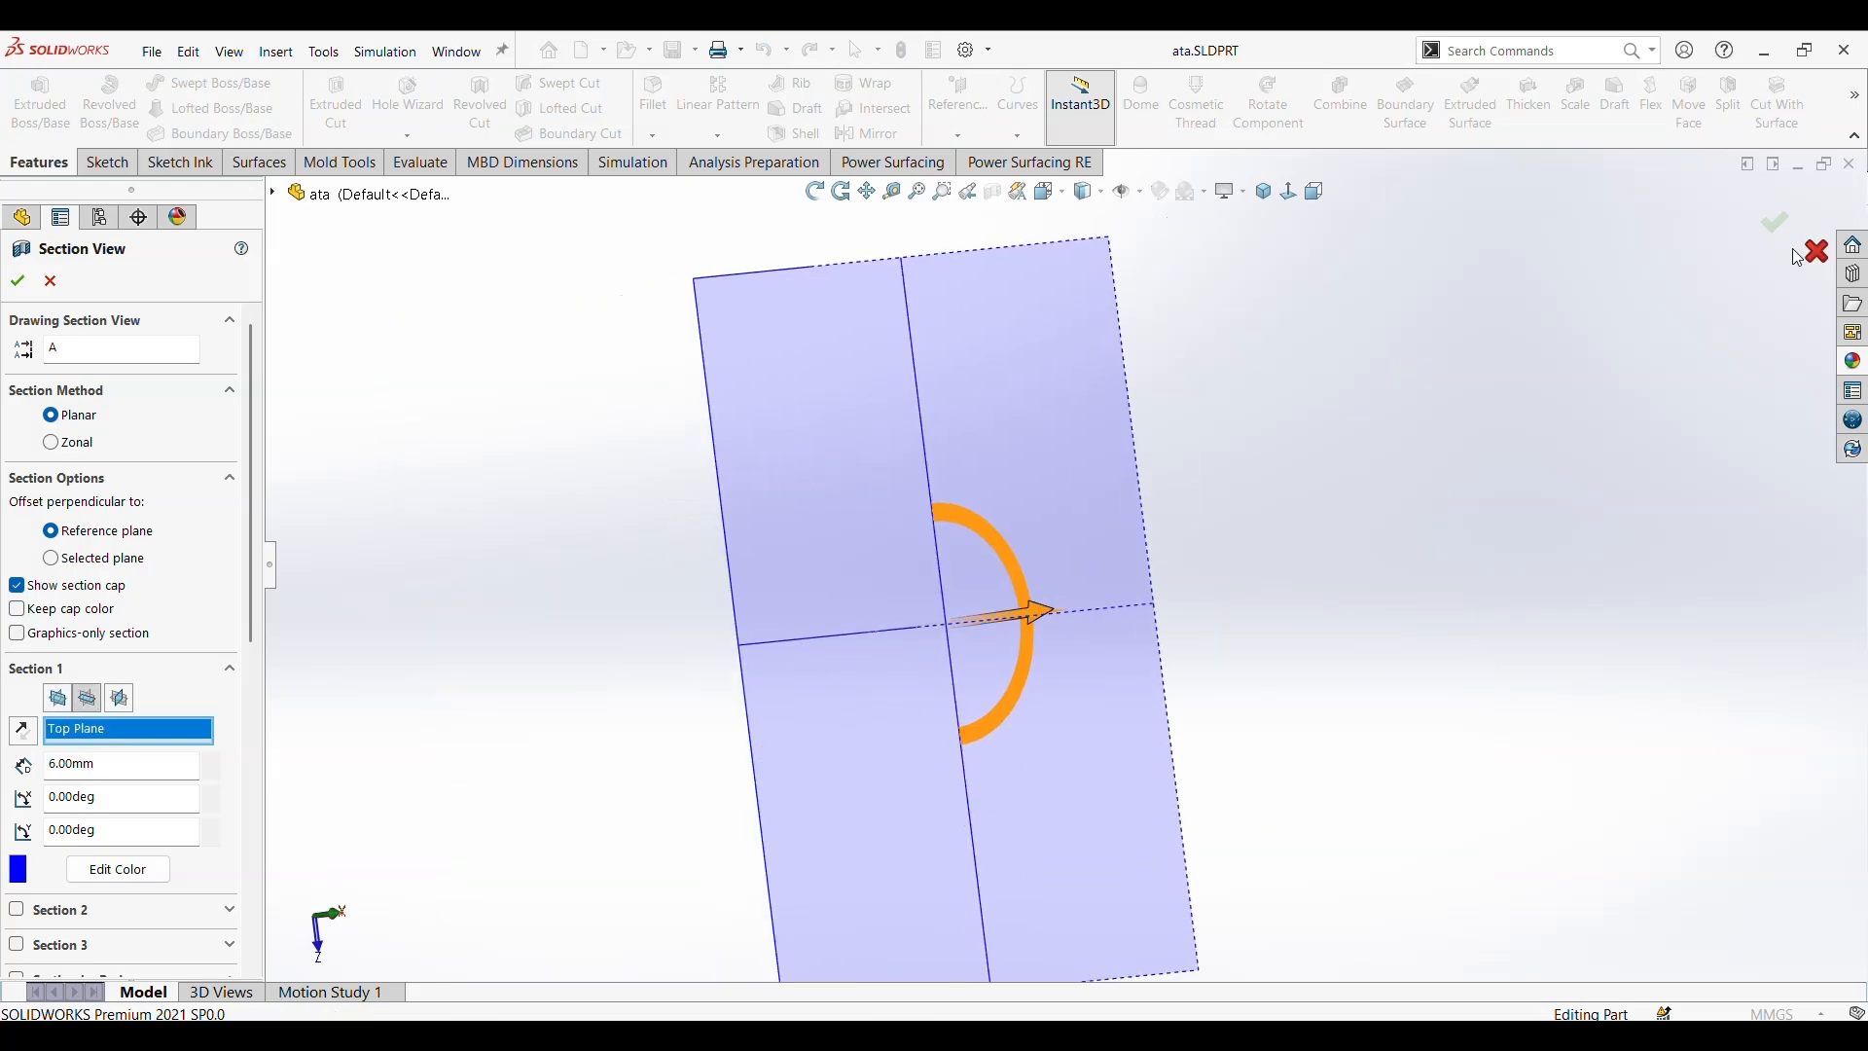
click(1812, 253)
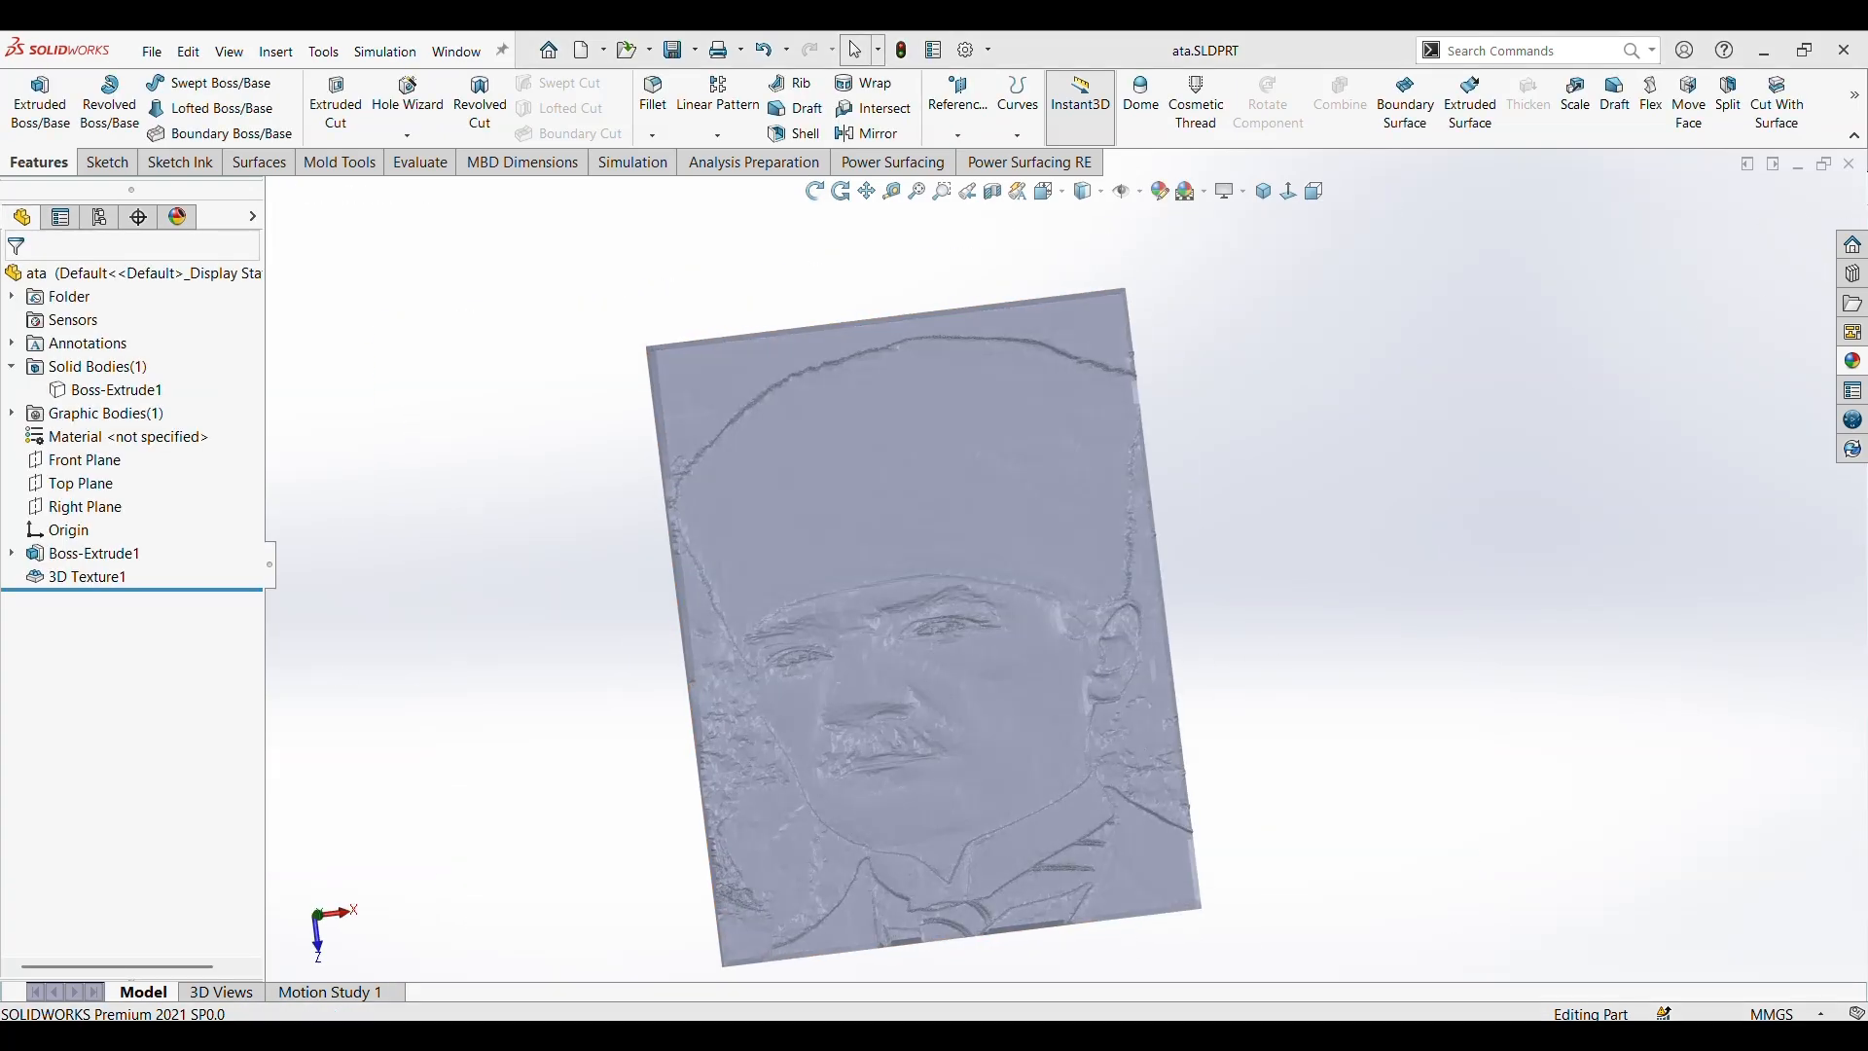